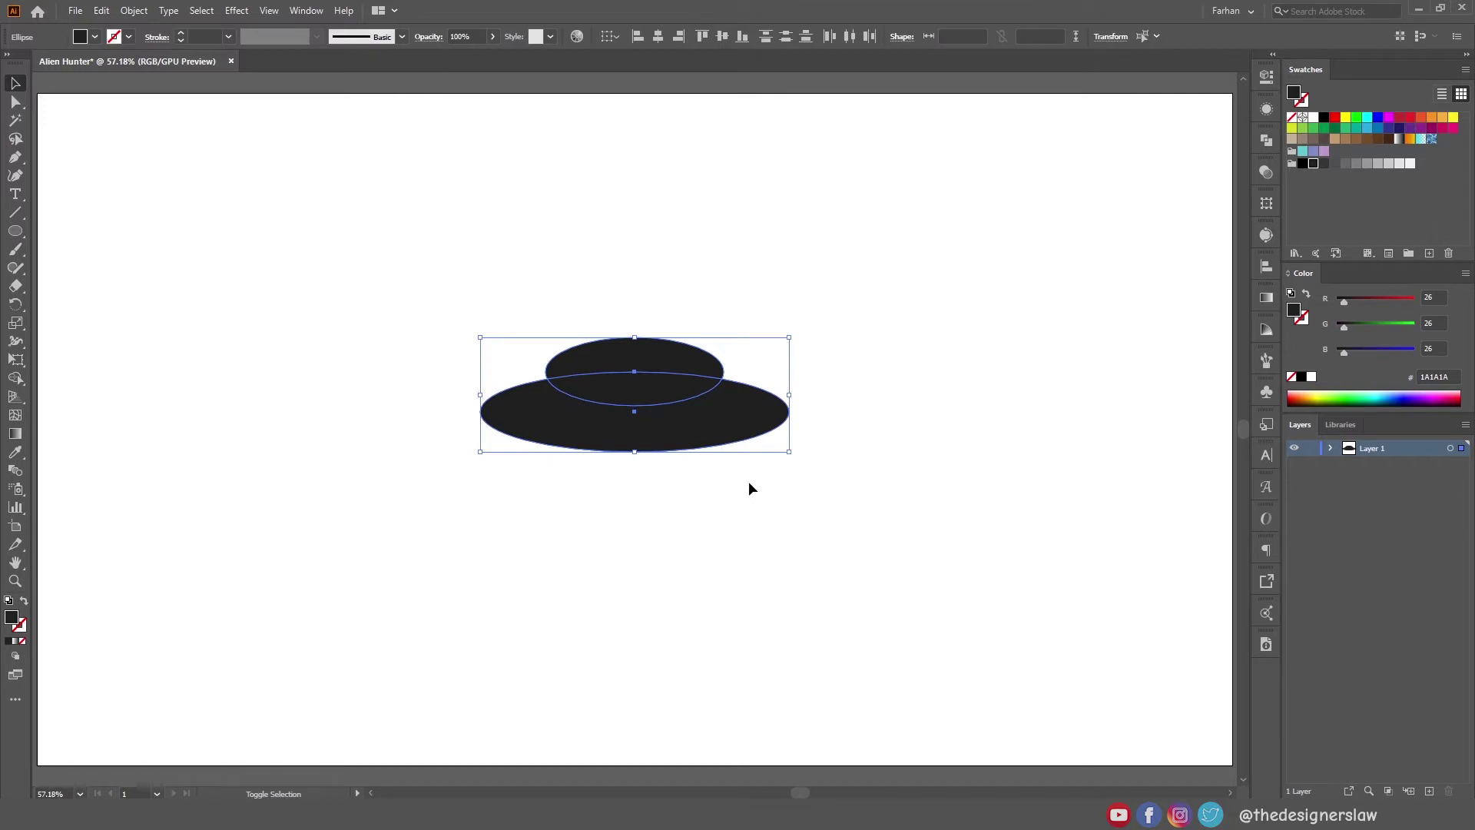
# Swap fill and stroke to outline both ellipses, and stretch the upper ellipse upward to about 119 px high
pyautogui.hotkey('shift', 'x')
pyautogui.click(653, 495)
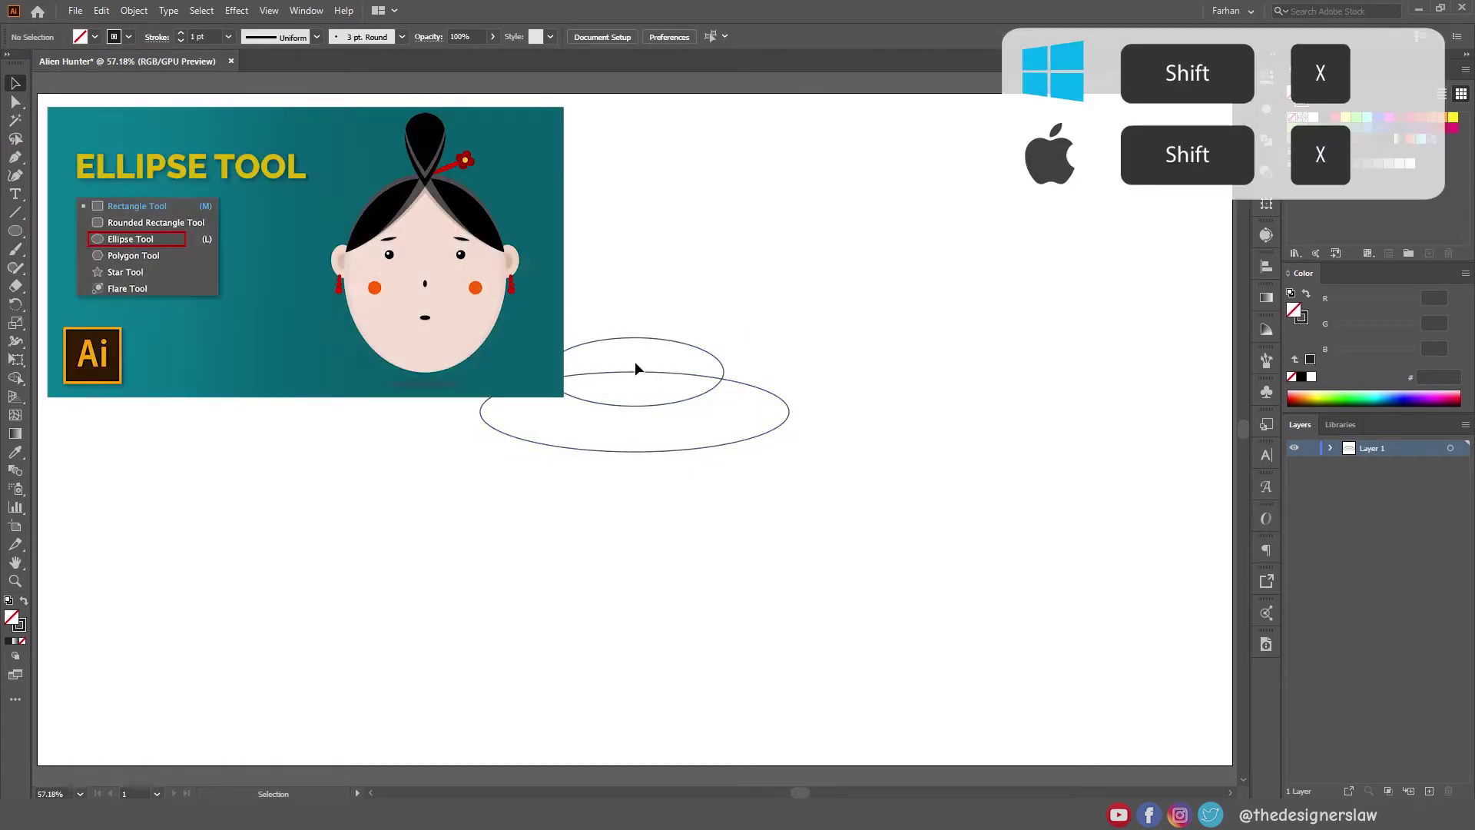
pyautogui.click(634, 339)
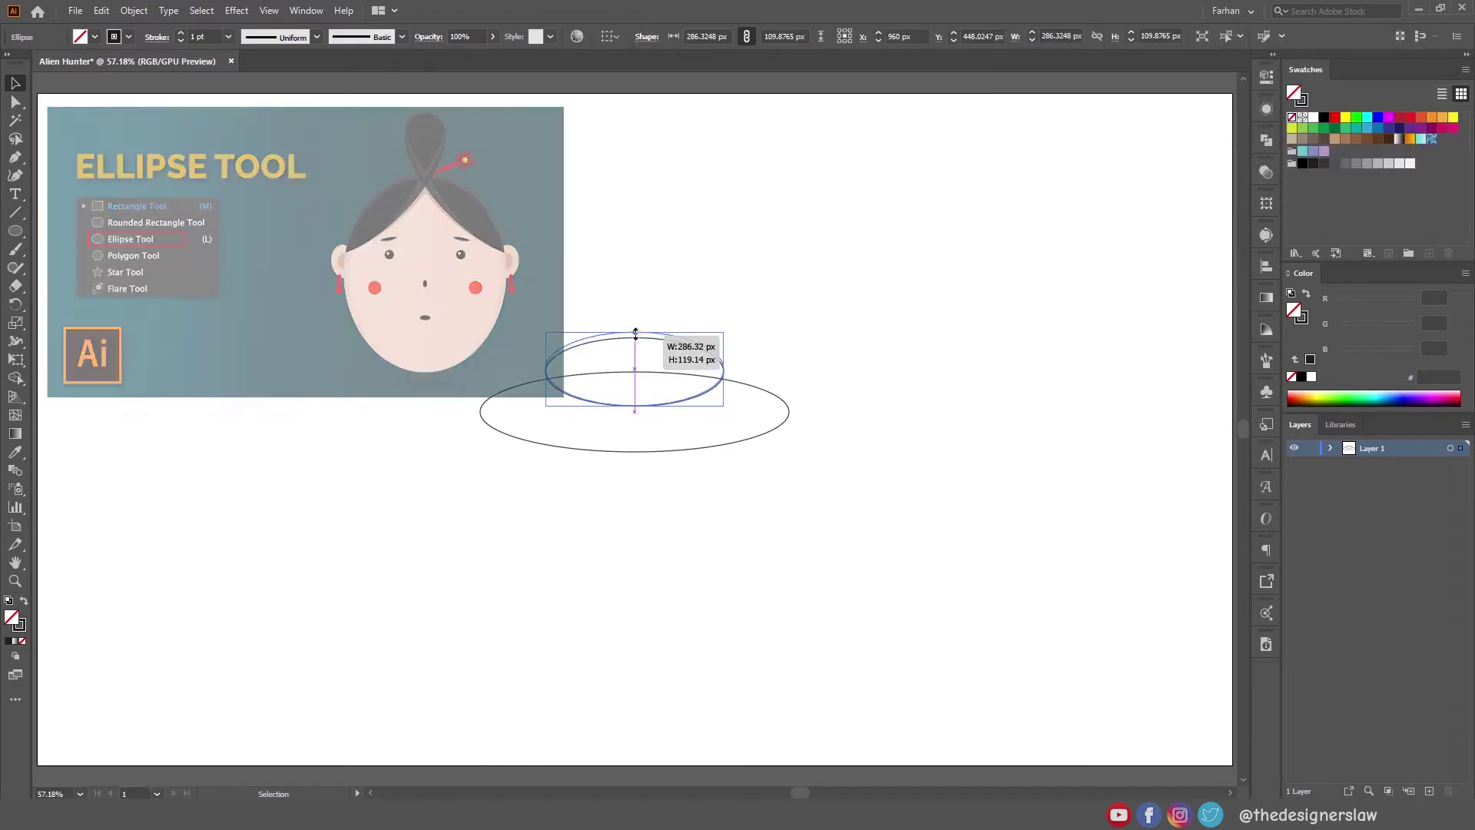
pyautogui.click(771, 339)
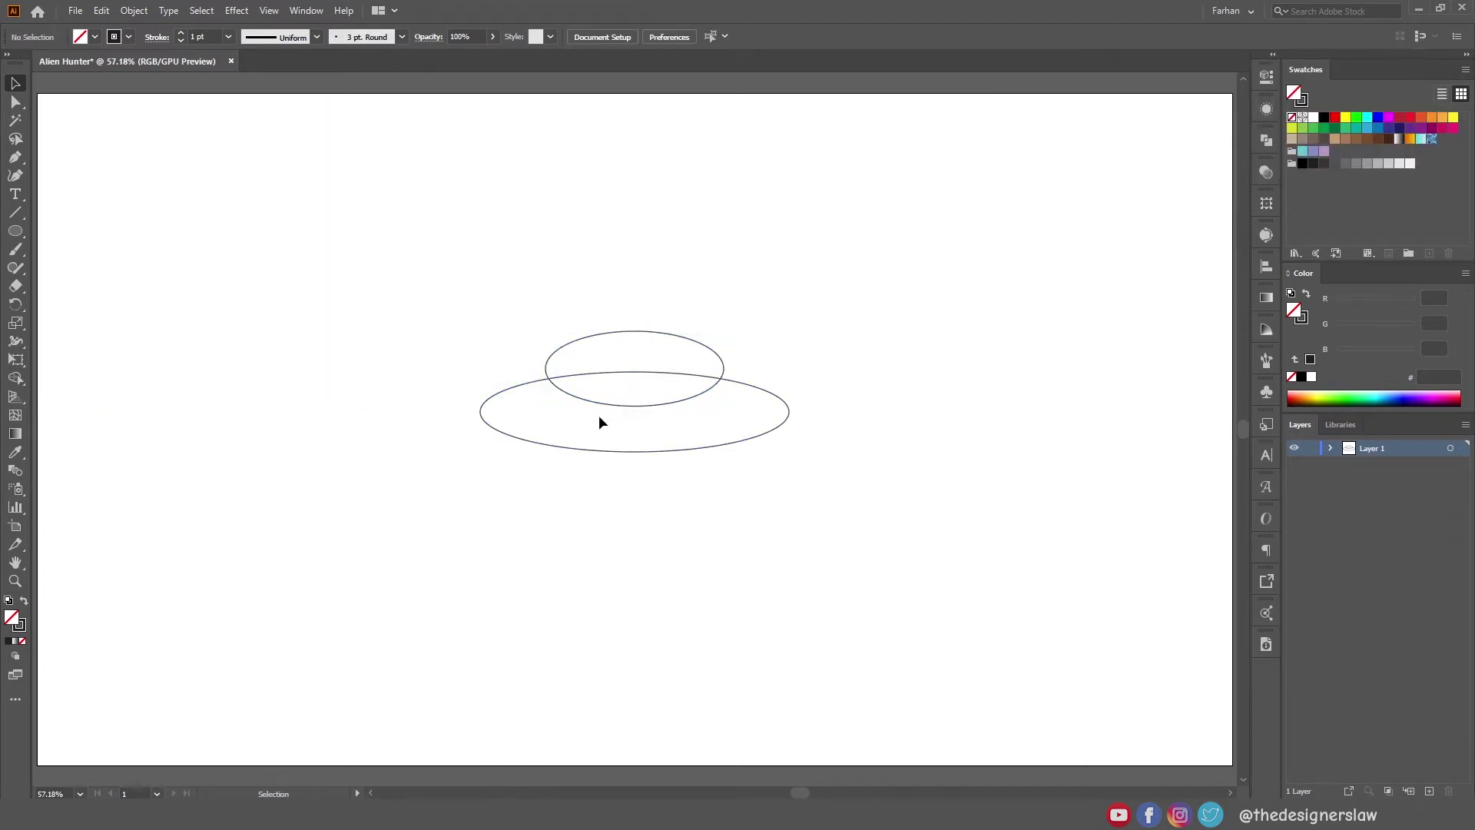
# Duplicate the large ellipse 10 px higher
pyautogui.click(755, 388)
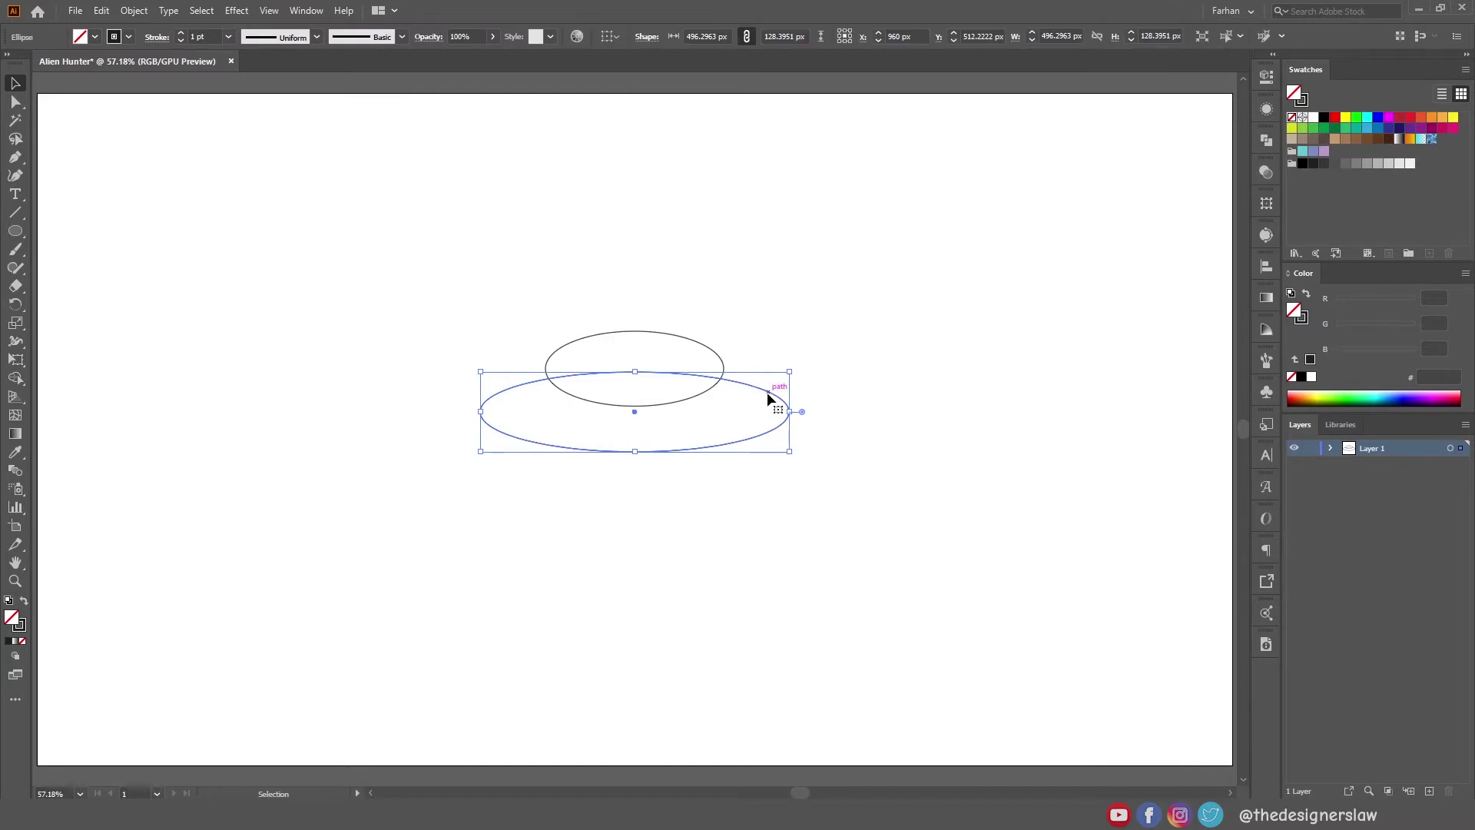
pyautogui.press('a')
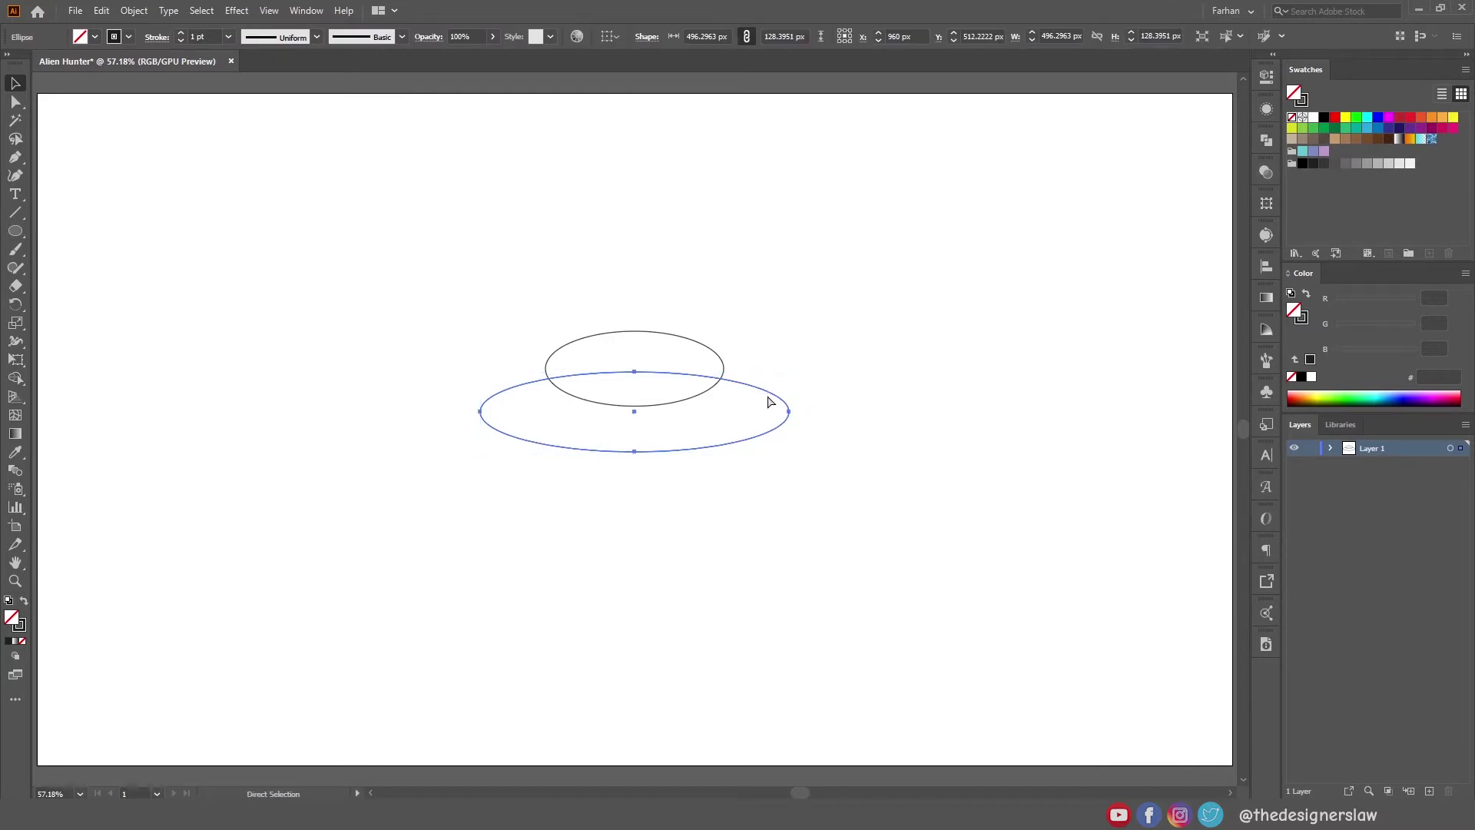
pyautogui.press('v')
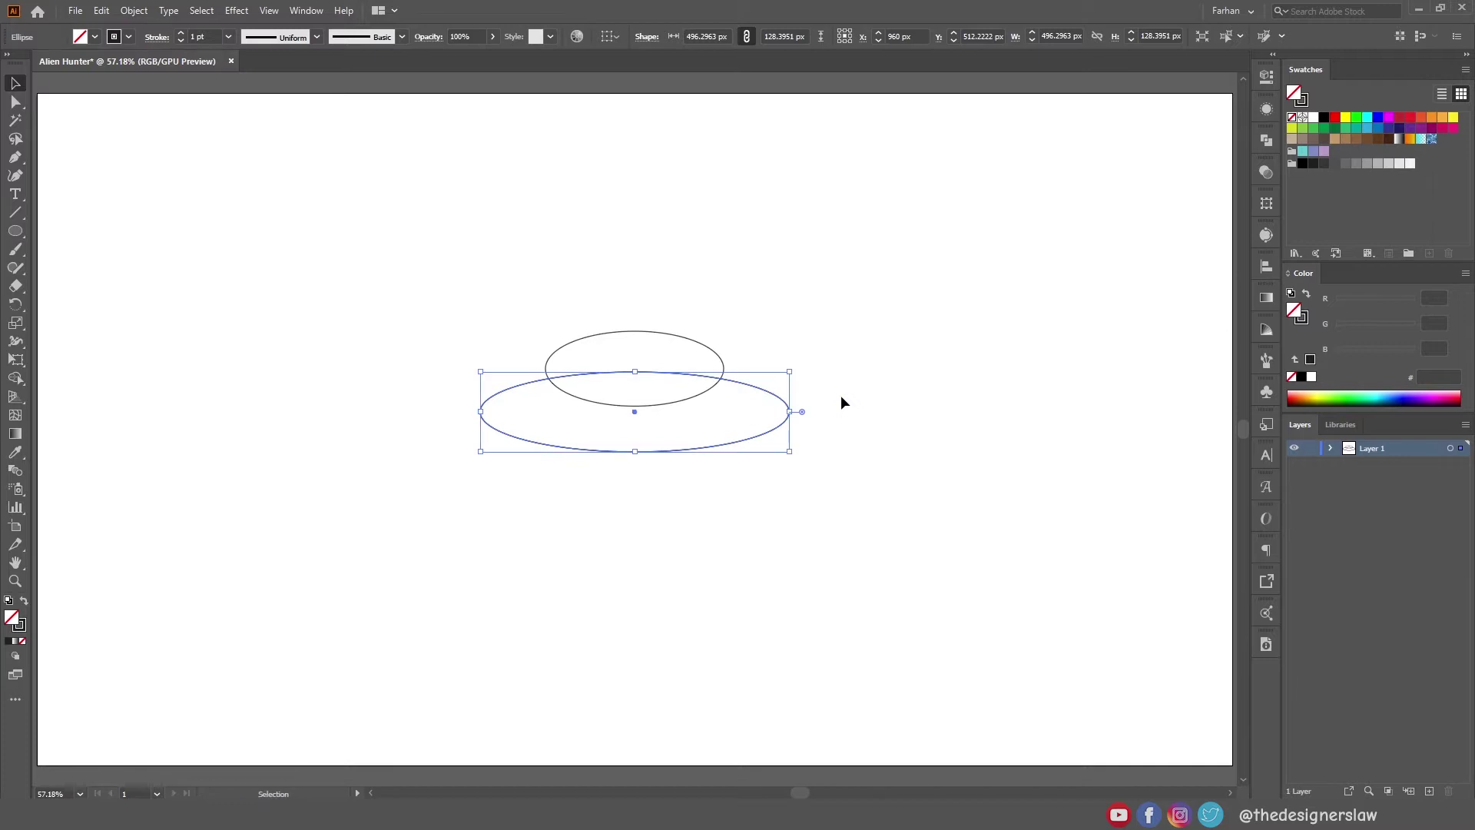
pyautogui.hotkey('alt', 'shift', 'Up')
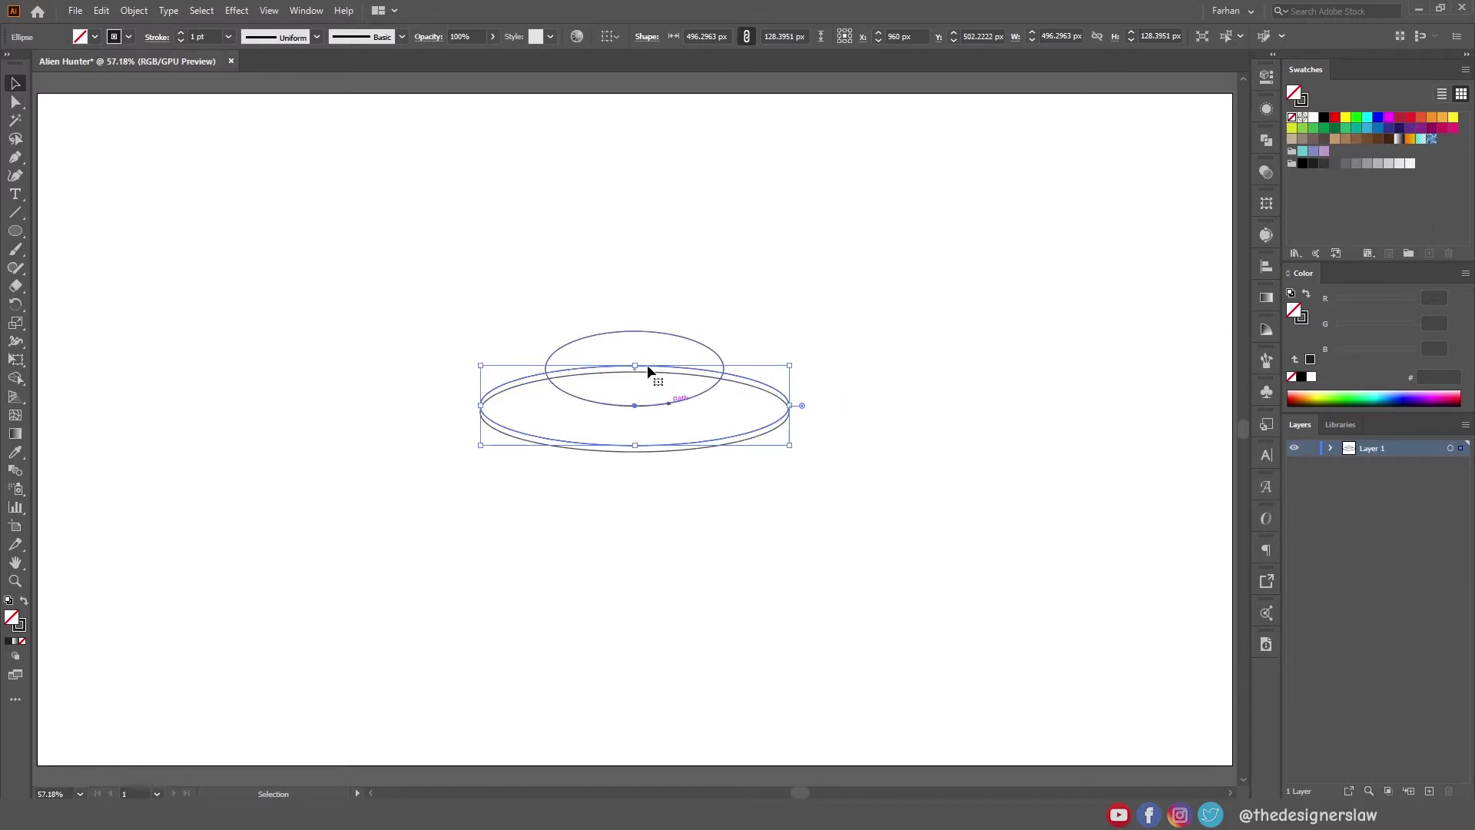
pyautogui.click(560, 338)
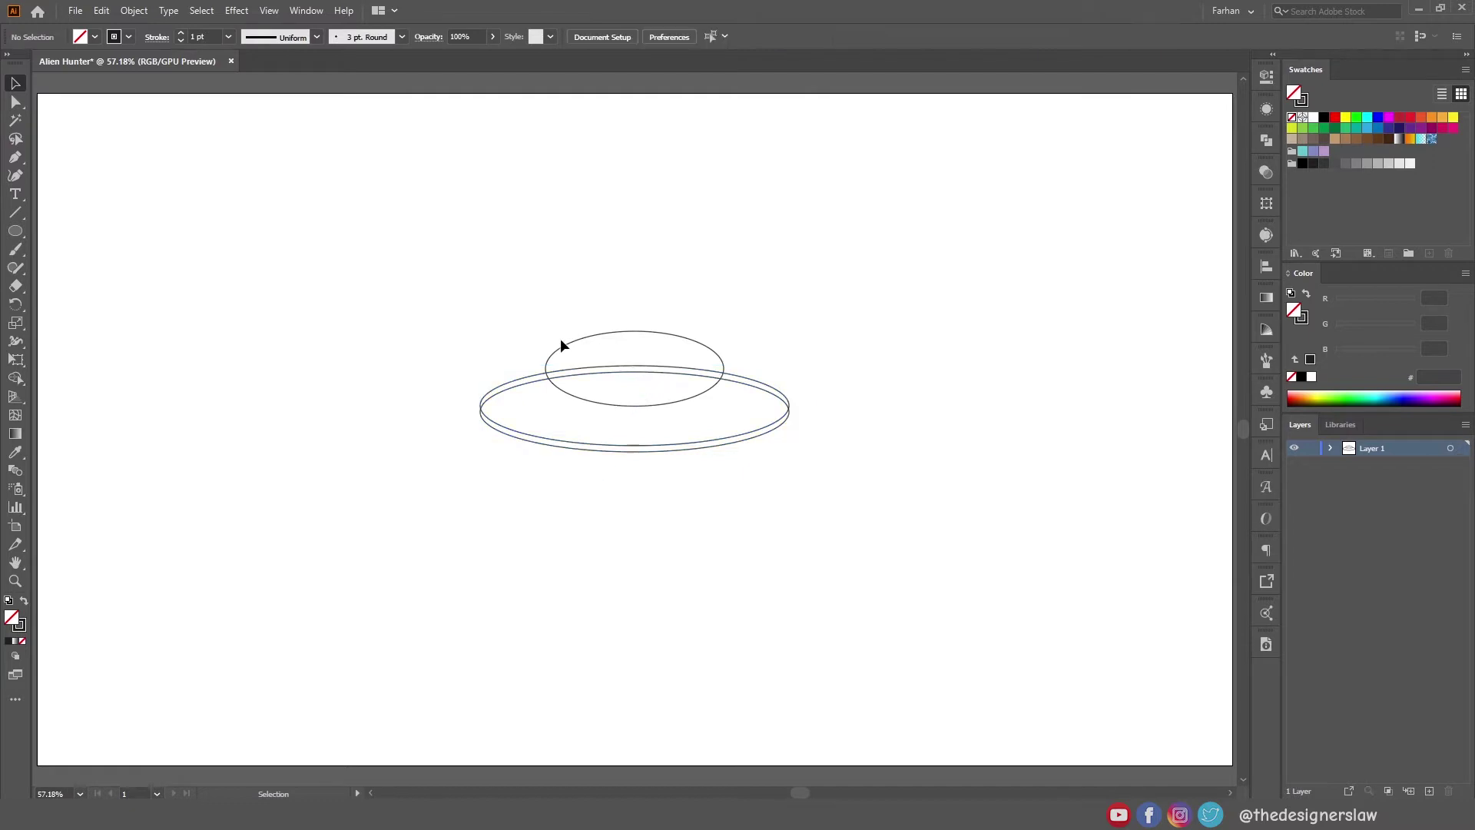
# Trim the upper ellipse into a dome with Shape Builder by removing the raised ellipse copy and its overlap
pyautogui.click(567, 344)
pyautogui.keyDown('shift'); pyautogui.click(521, 379); pyautogui.keyUp('shift')
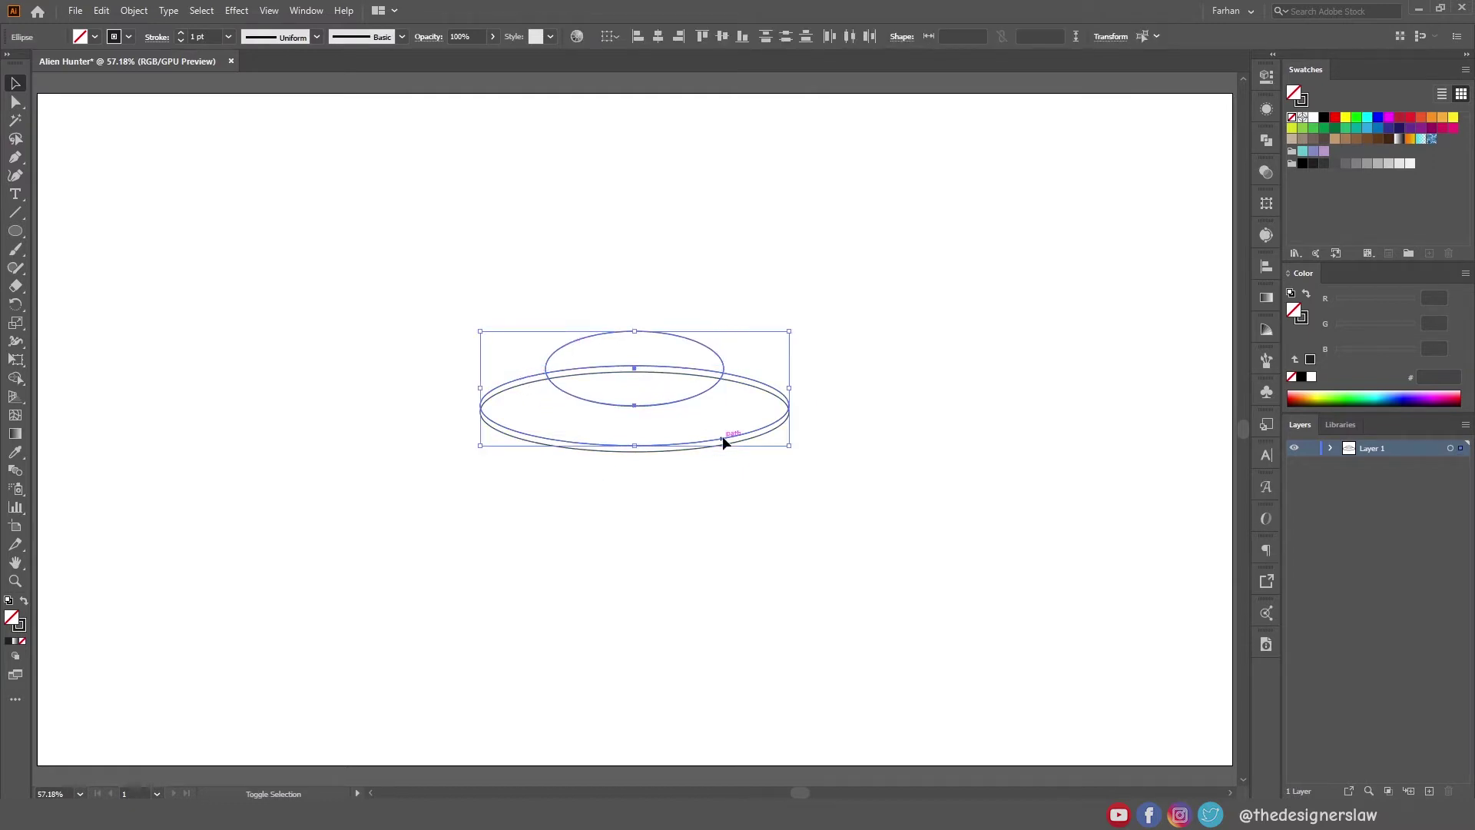
pyautogui.moveTo(20, 384); pyautogui.dragTo(89, 382)
pyautogui.moveTo(498, 364); pyautogui.dragTo(761, 389)
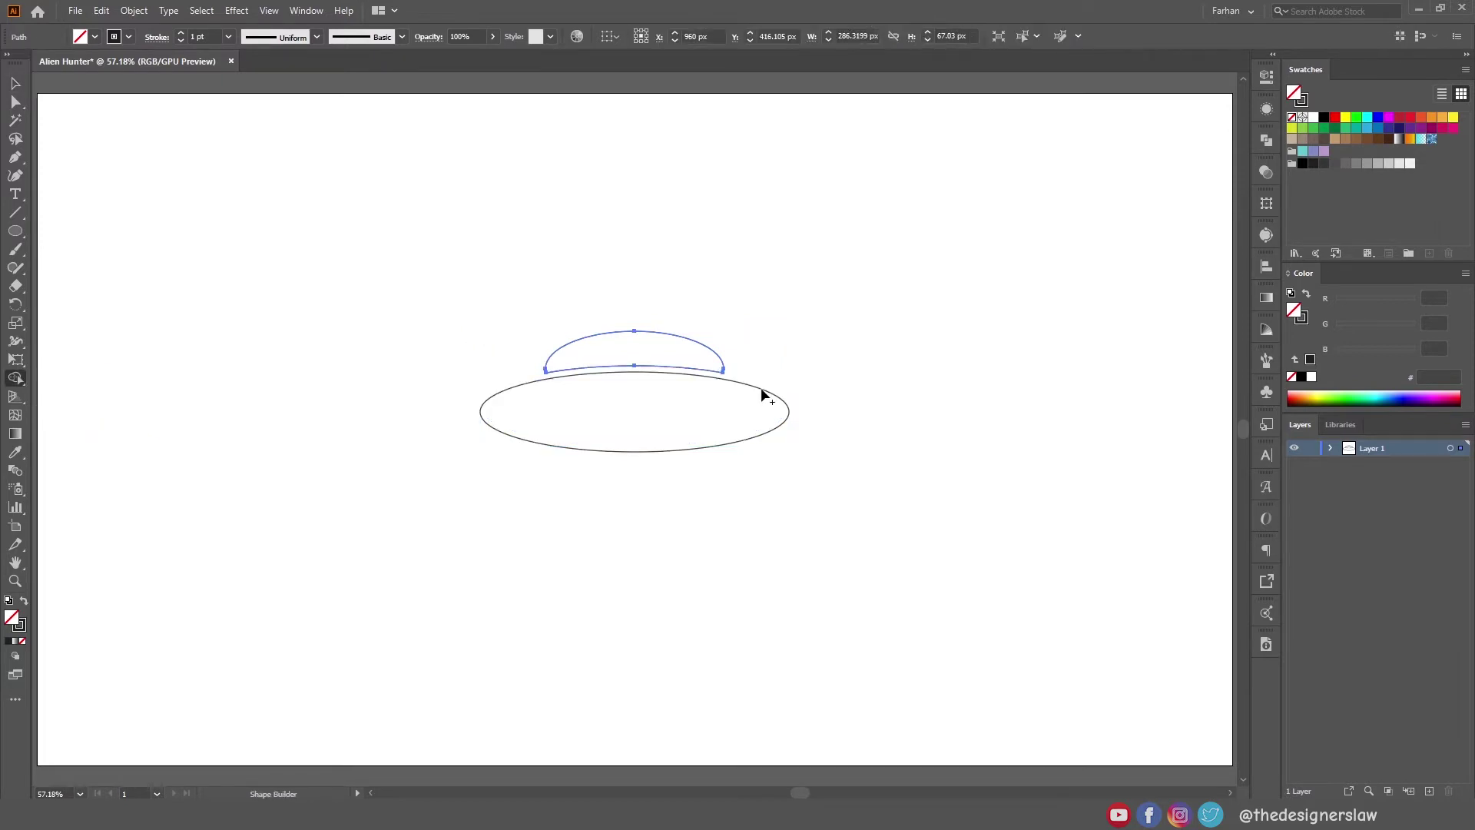
pyautogui.press('v')
pyautogui.click(624, 499)
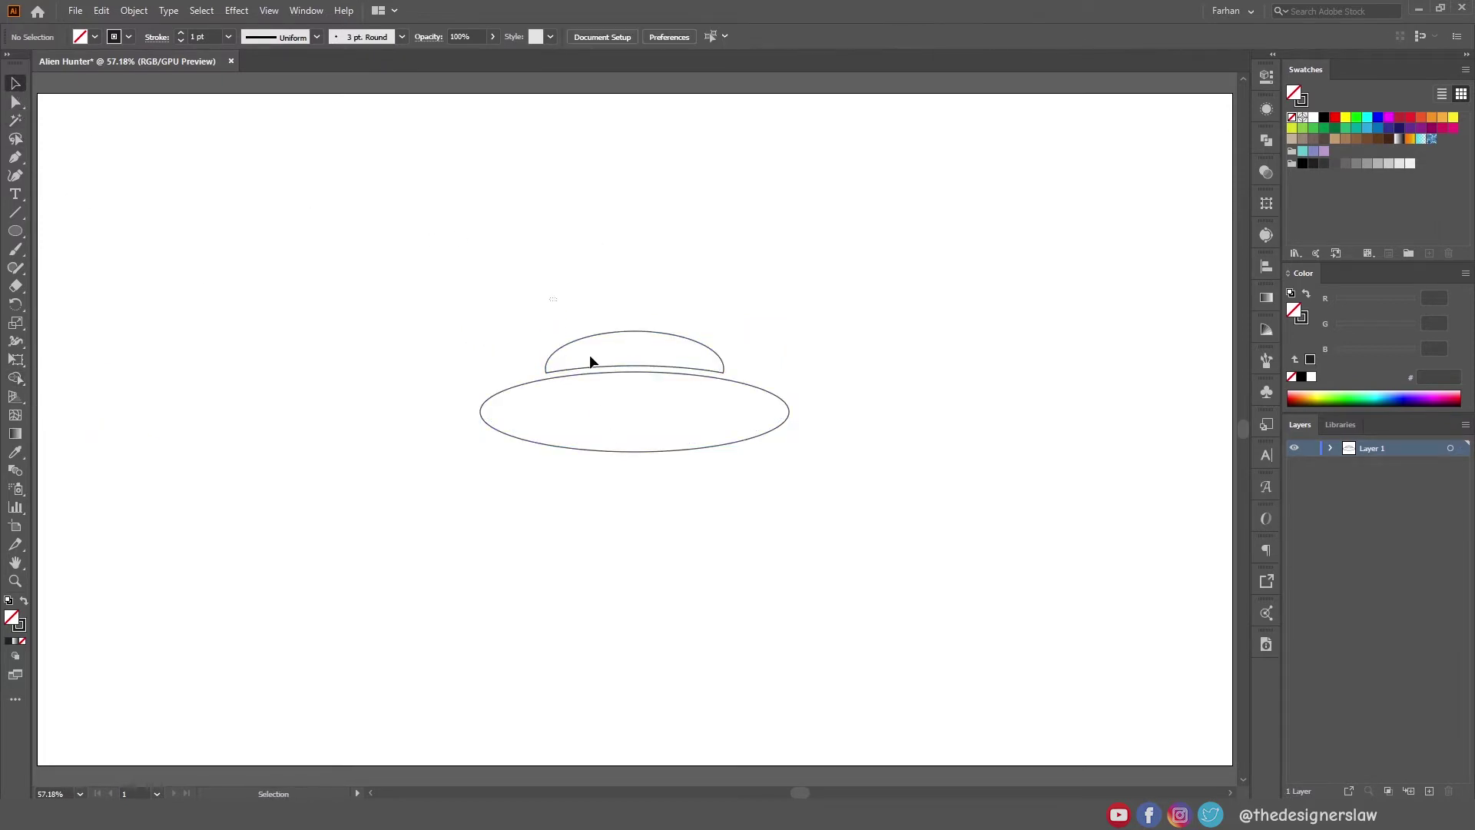
# Swap fill and stroke on the dome and large ellipse to make them solid dark shapes
pyautogui.moveTo(590, 361); pyautogui.dragTo(660, 440)
pyautogui.hotkey('shift', 'x')
pyautogui.click(800, 543)
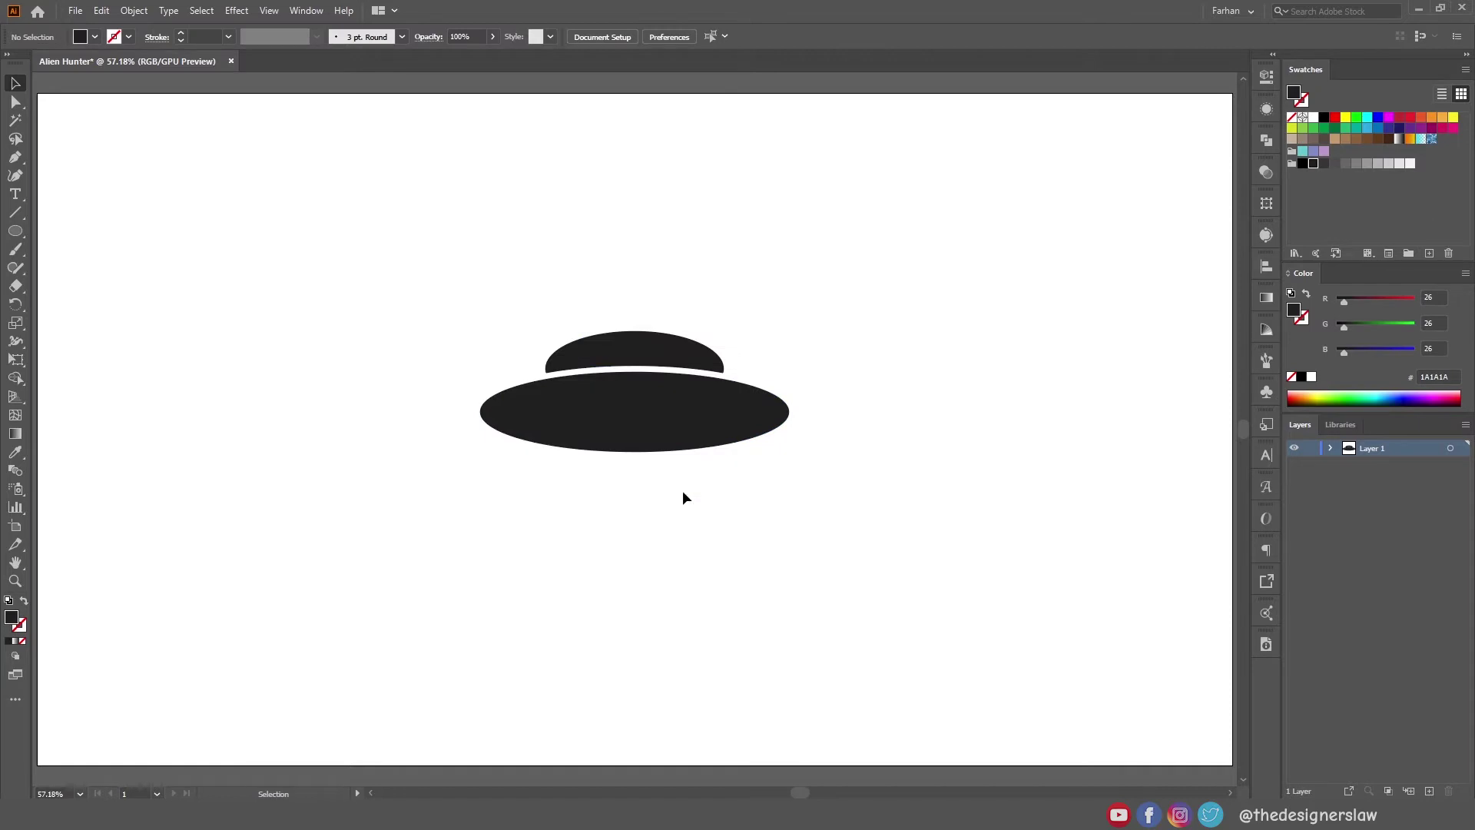
# Add an ellipse about 399 px wide overlapping the large ellipse's lower half, and swap fill and stroke to outline all shapes
pyautogui.moveTo(578, 290)
pyautogui.mouseDown()
pyautogui.moveTo(676, 445)
pyautogui.moveTo(708, 454)
pyautogui.moveTo(712, 477)
pyautogui.moveTo(781, 477)
pyautogui.moveTo(757, 499)
pyautogui.mouseUp()
pyautogui.hotkey('shift', 'x')
pyautogui.click(699, 524)
pyautogui.click(757, 493)
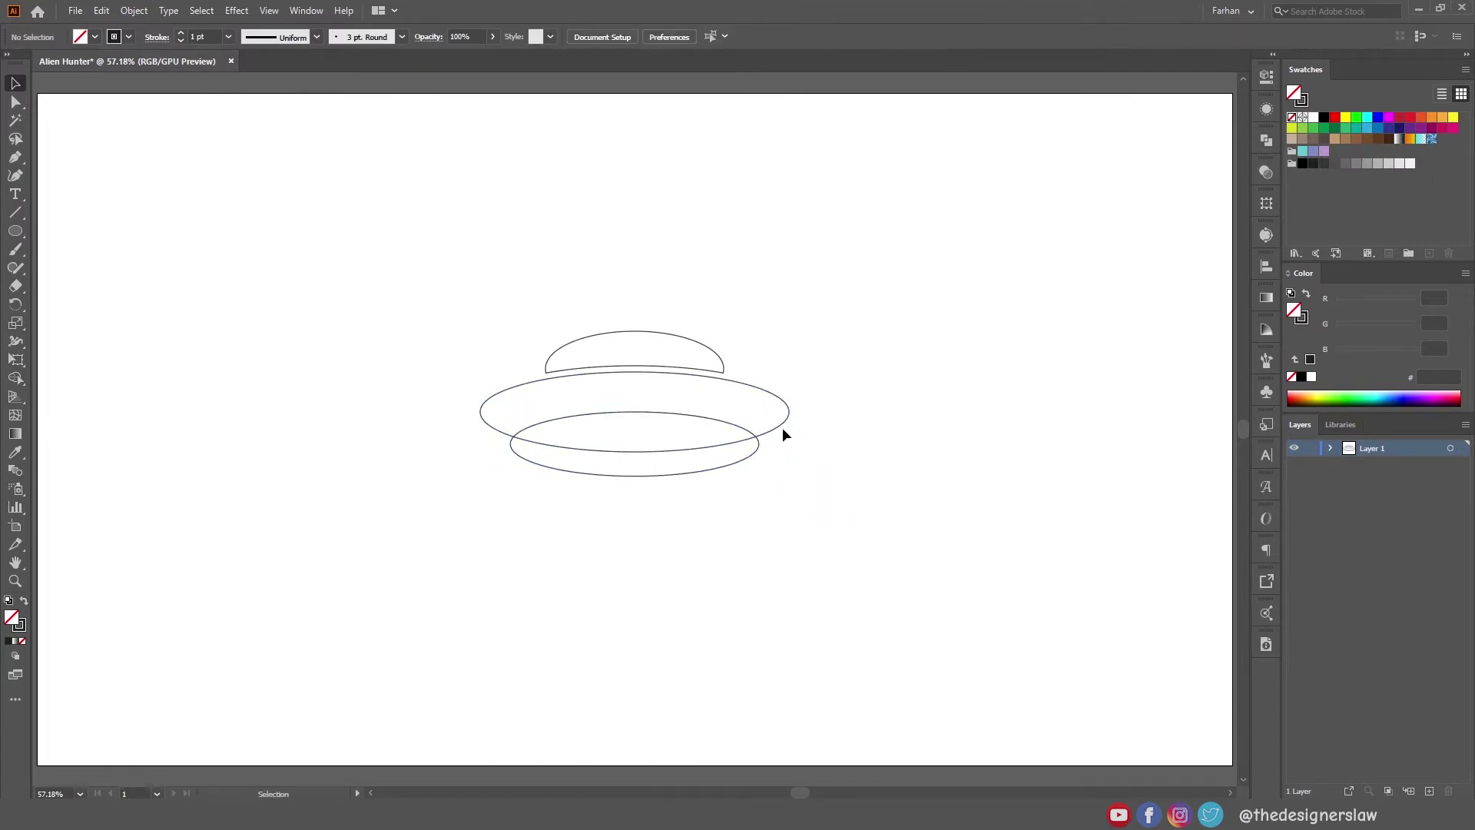
# Copy the large ellipse, paste it in place and move the copy 10 px down
pyautogui.click(782, 426)
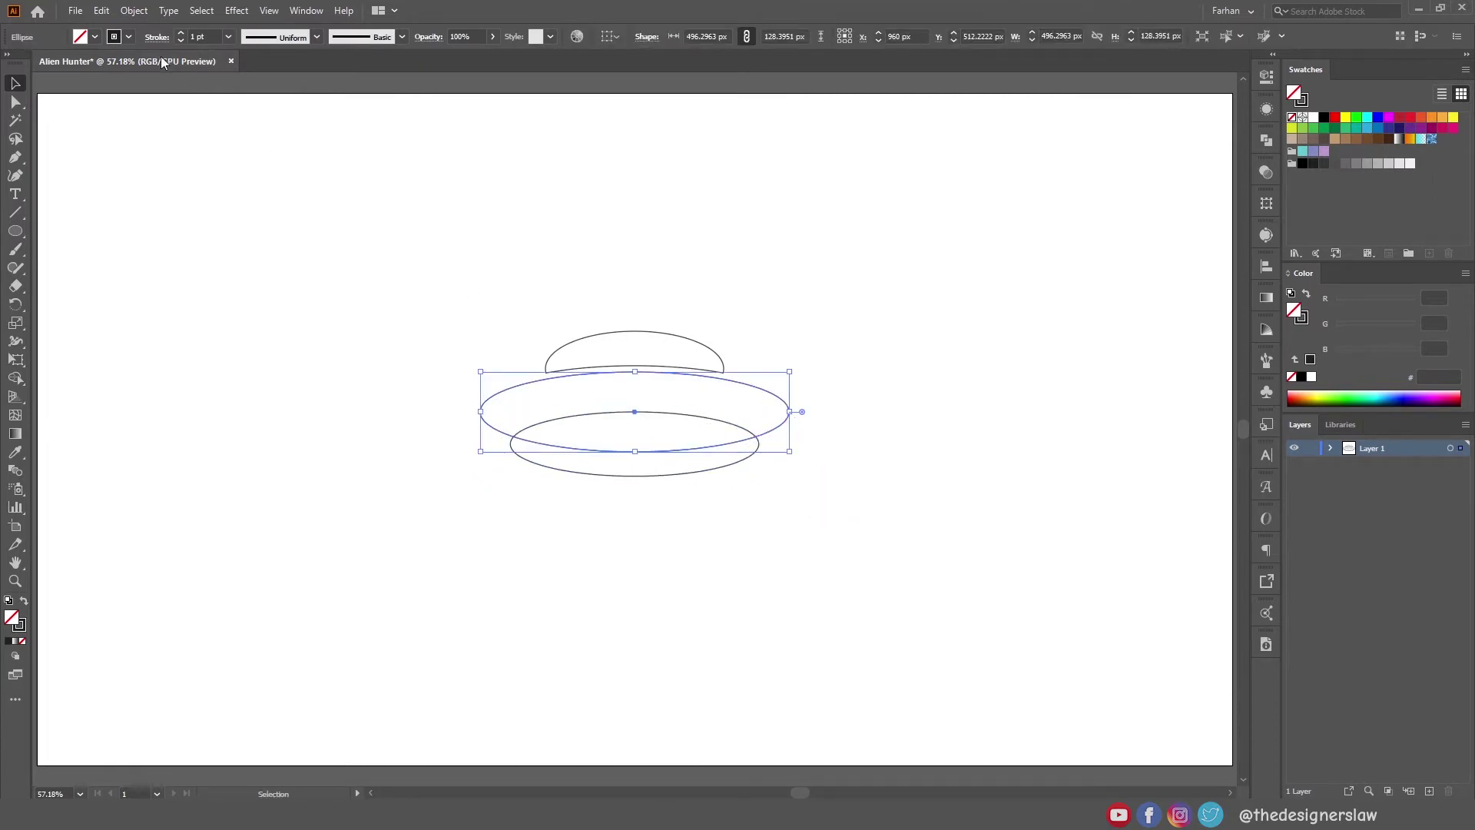
pyautogui.click(102, 11)
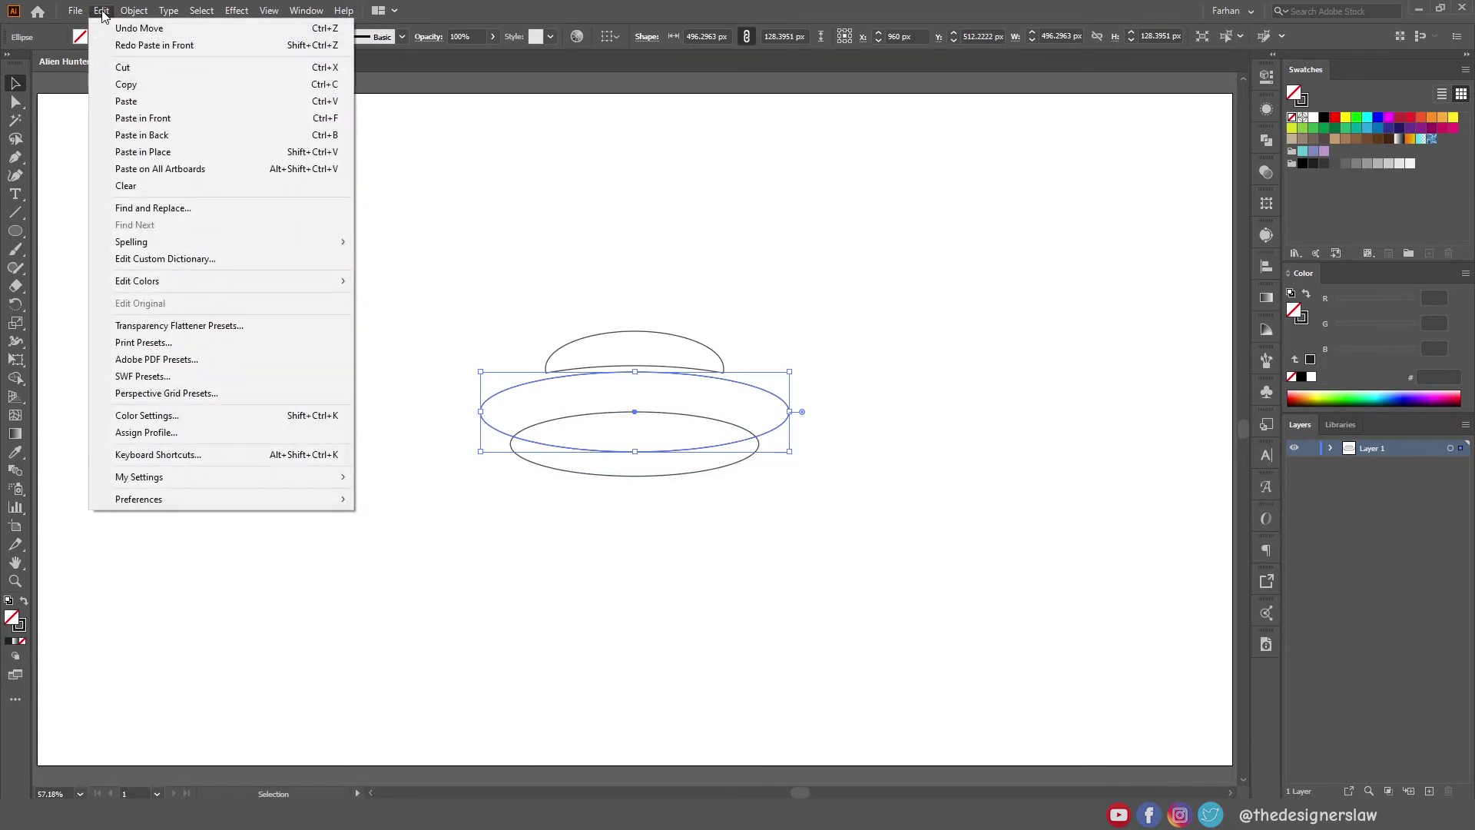
pyautogui.click(127, 87)
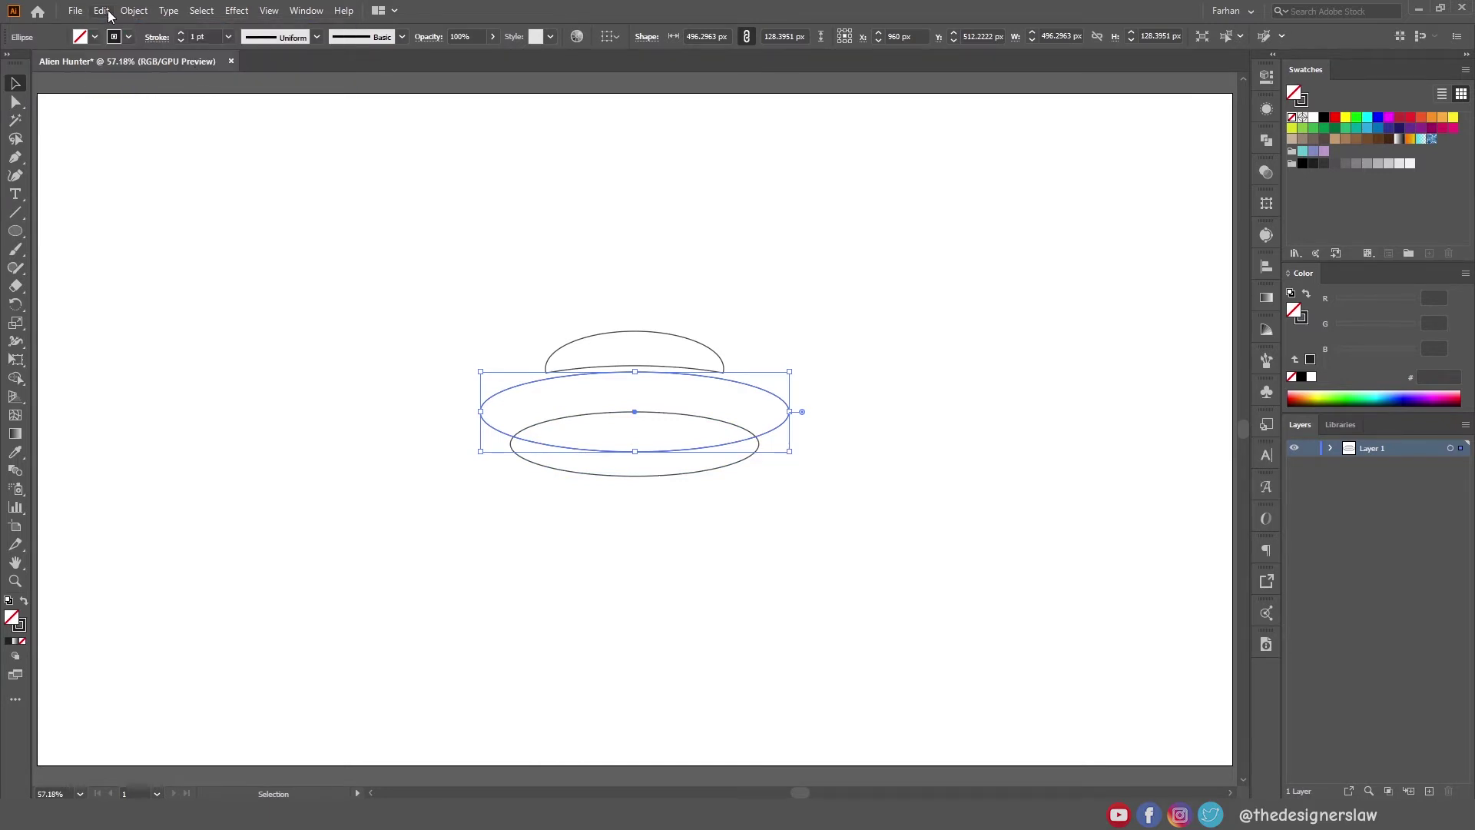
pyautogui.click(105, 11)
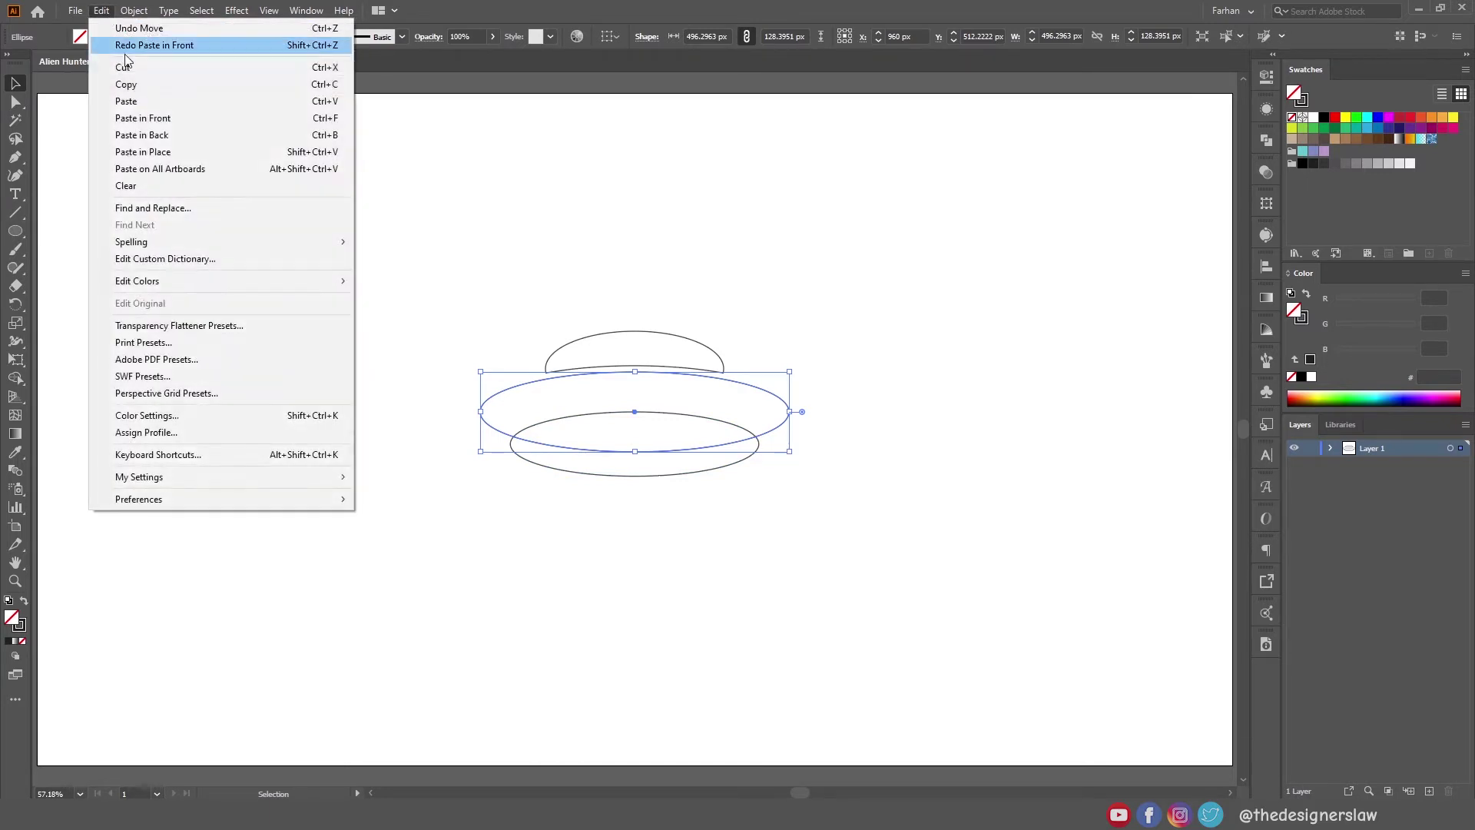
pyautogui.click(177, 152)
pyautogui.hotkey('shift', 'Down')
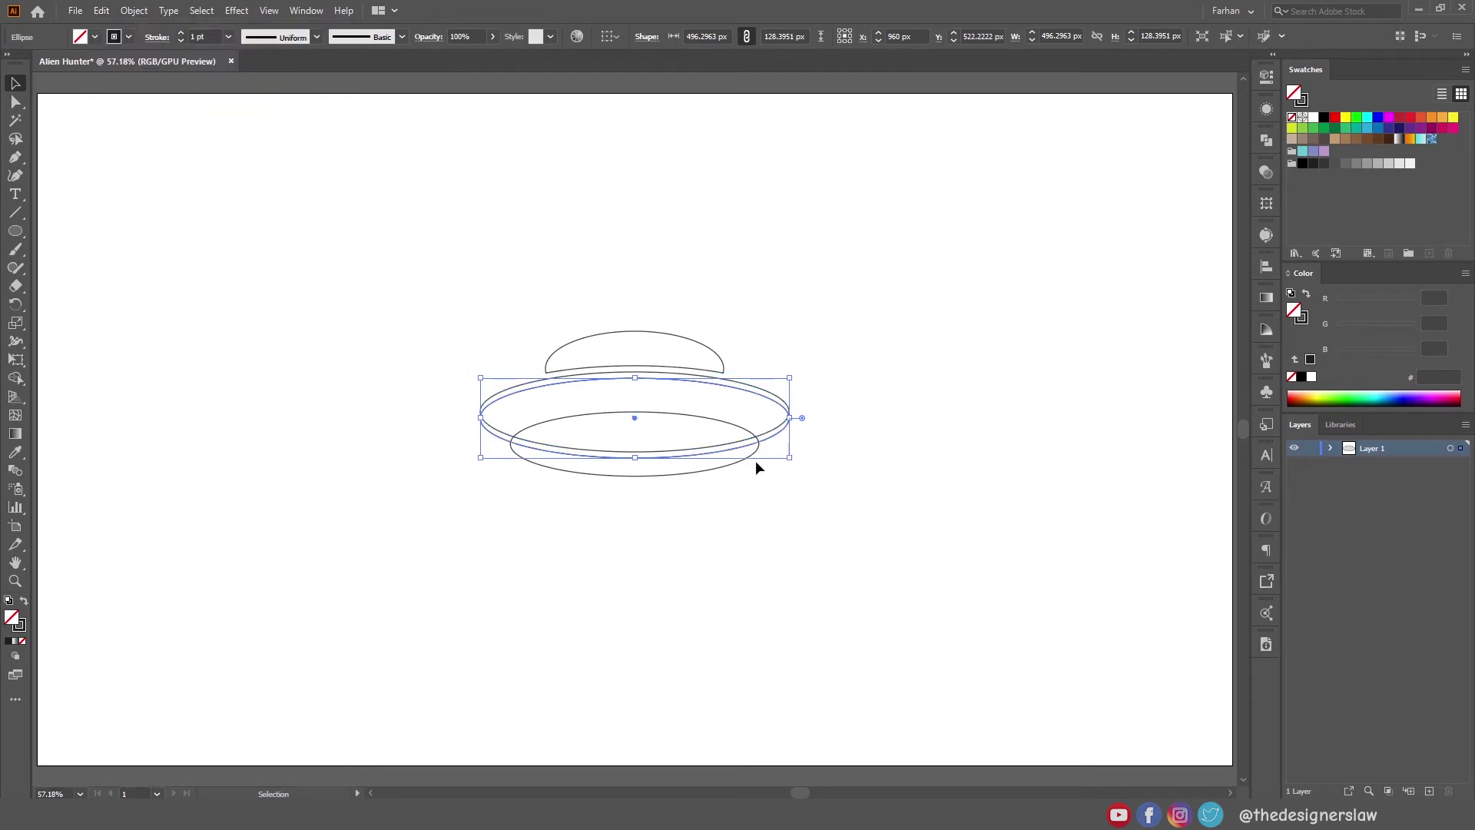
# Trim the lower ellipse into a curved band with Shape Builder by removing the lowered ellipse copy and its overlap
pyautogui.keyDown('shift'); pyautogui.click(621, 477); pyautogui.keyUp('shift')
pyautogui.hotkey('shift', 'm')
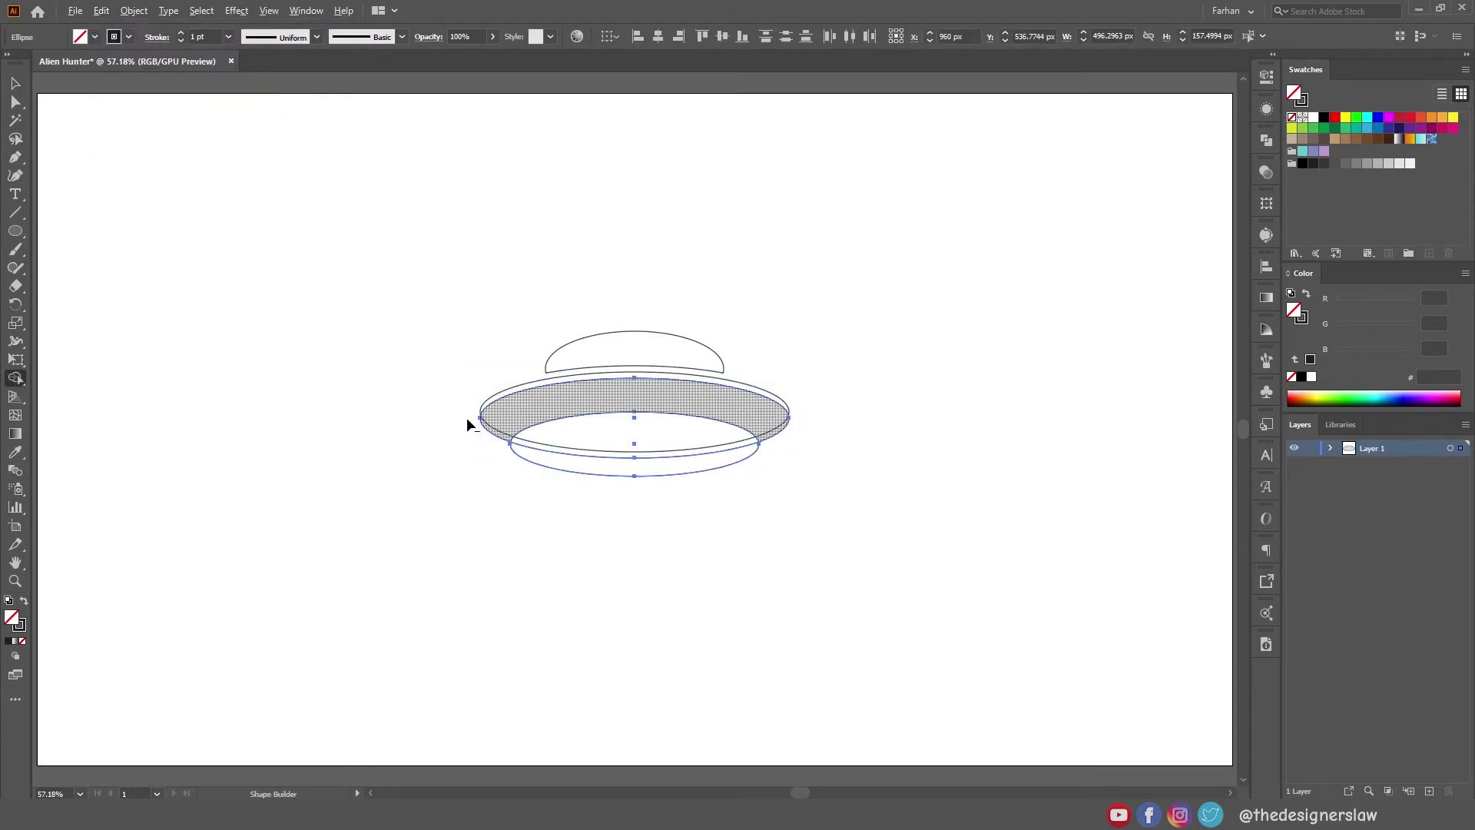
pyautogui.moveTo(582, 426); pyautogui.dragTo(825, 416)
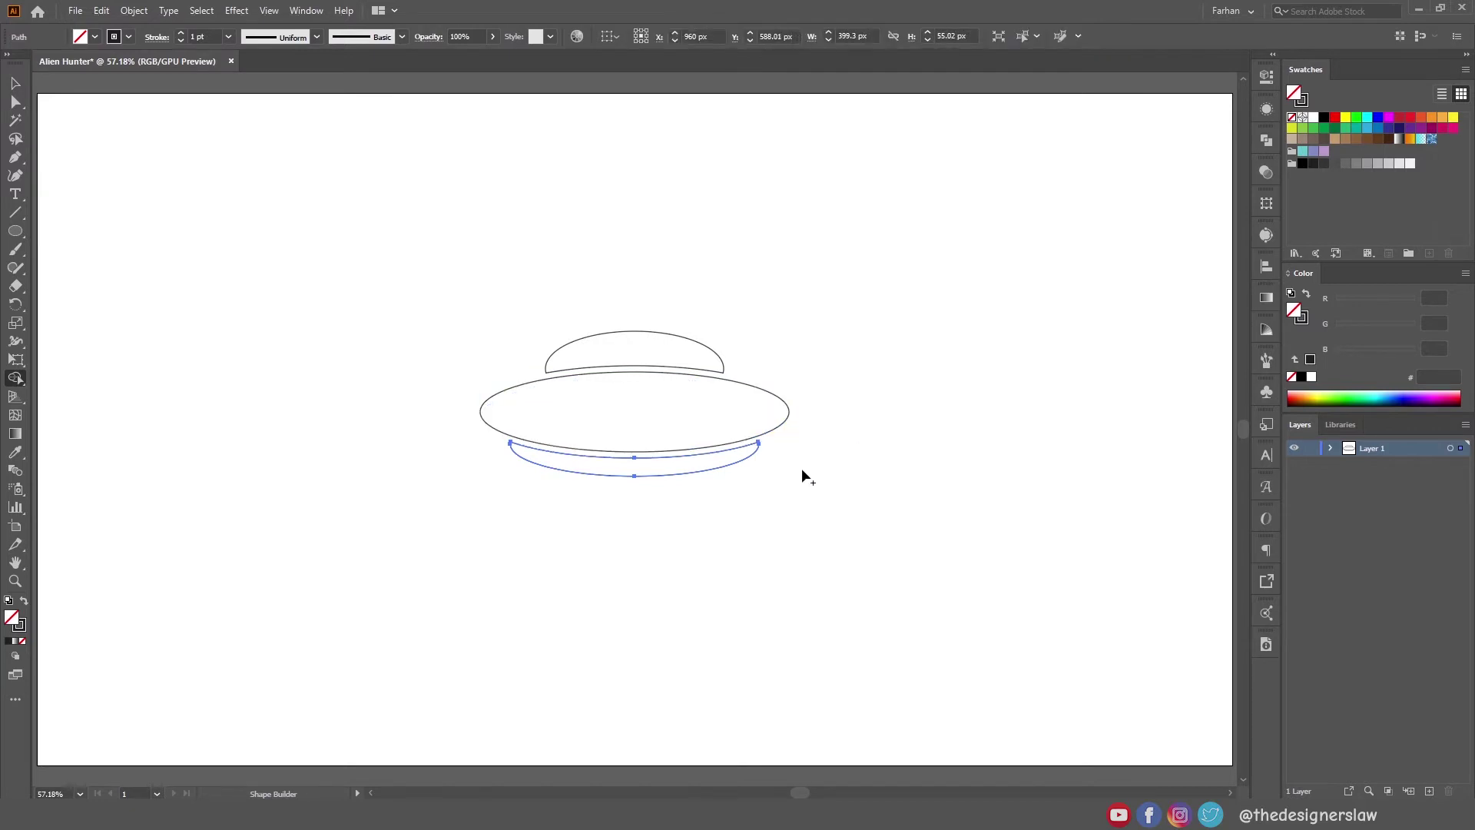
pyautogui.press('v')
pyautogui.click(750, 491)
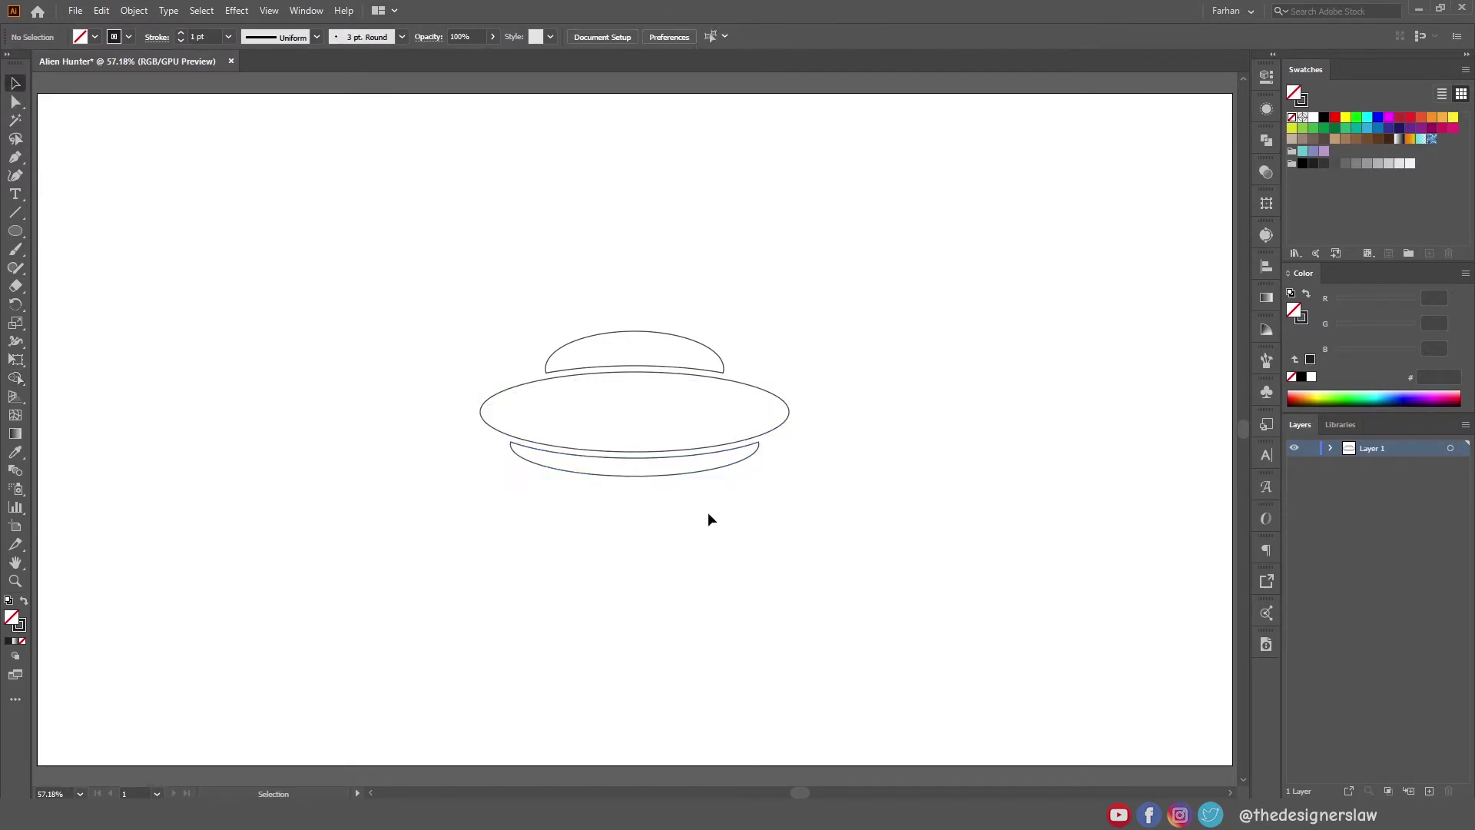
# Draw a small ellipse beneath the curved band and trim it against a slightly lowered copy of the band with Shape Builder
pyautogui.moveTo(765, 433); pyautogui.dragTo(736, 477)
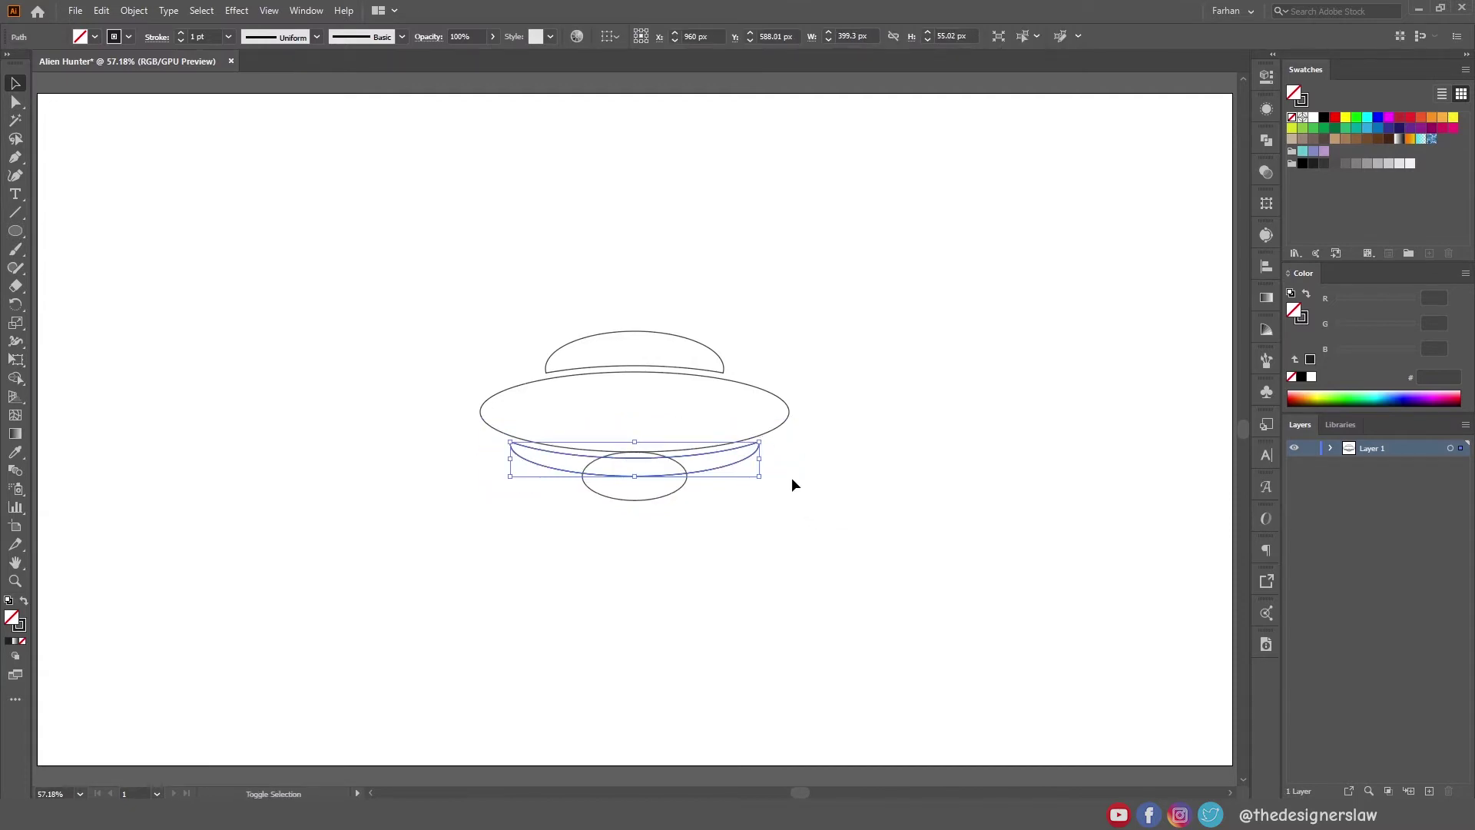
pyautogui.hotkey('alt', 'shift', 'Down')
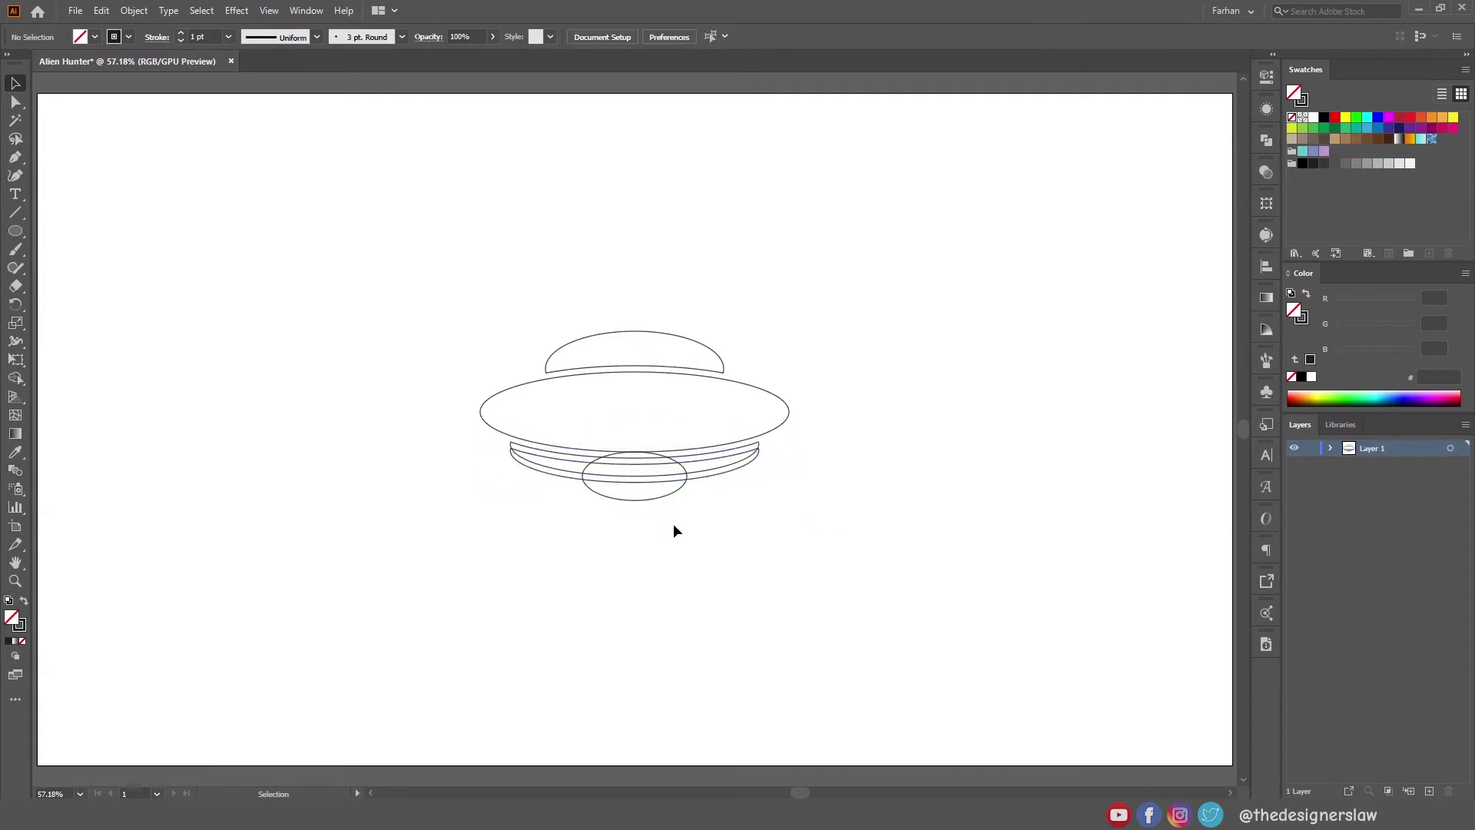
pyautogui.hotkey('shift', 'm')
pyautogui.moveTo(673, 523)
pyautogui.mouseDown()
pyautogui.moveTo(553, 481)
pyautogui.moveTo(730, 471)
pyautogui.mouseUp()
# Select all four saucer parts and swap fill and stroke to make them solid dark shapes
pyautogui.click(15, 83)
pyautogui.moveTo(559, 303); pyautogui.dragTo(799, 578)
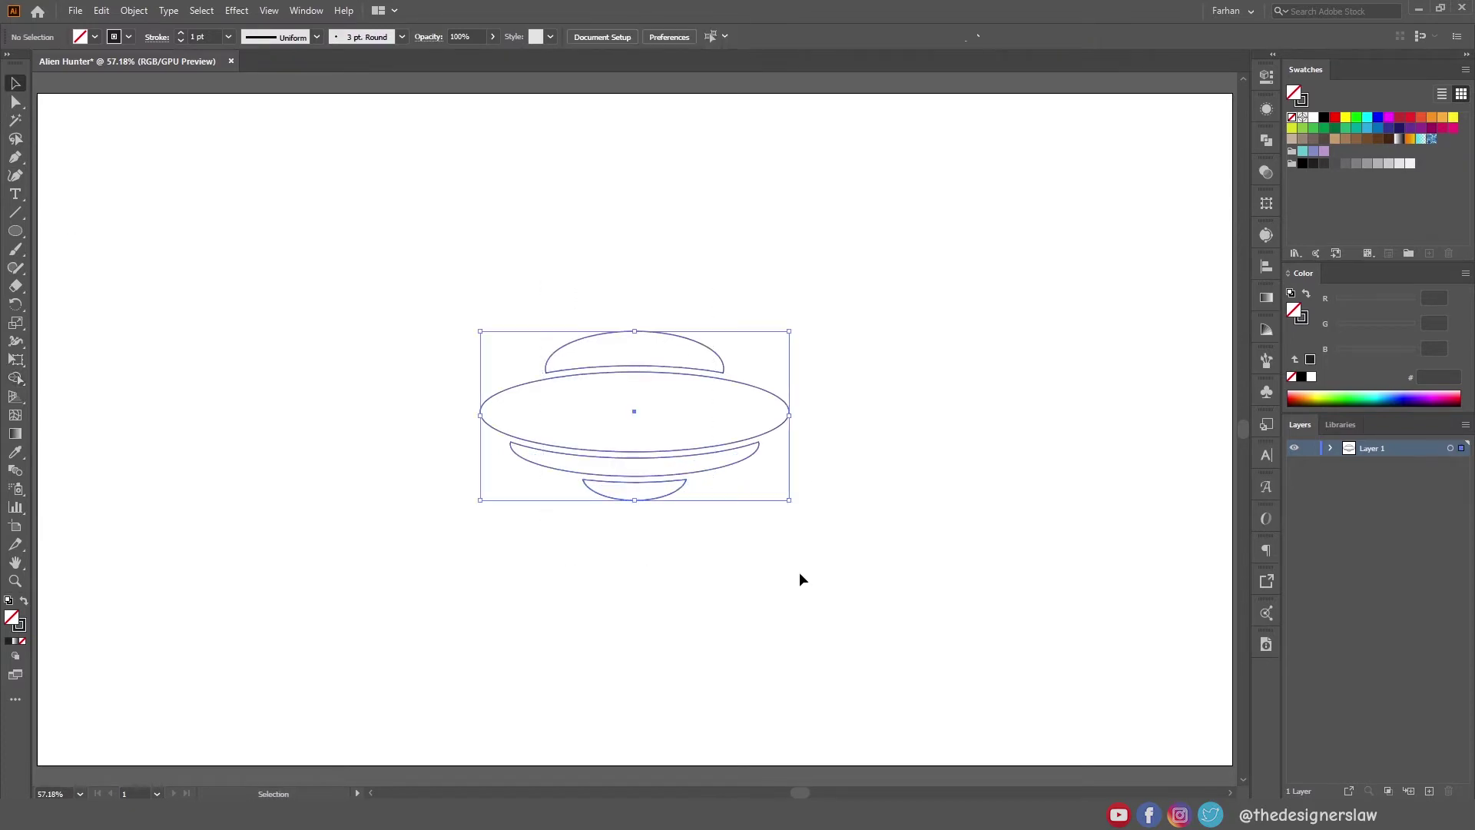
pyautogui.hotkey('shift', 'x')
pyautogui.click(706, 546)
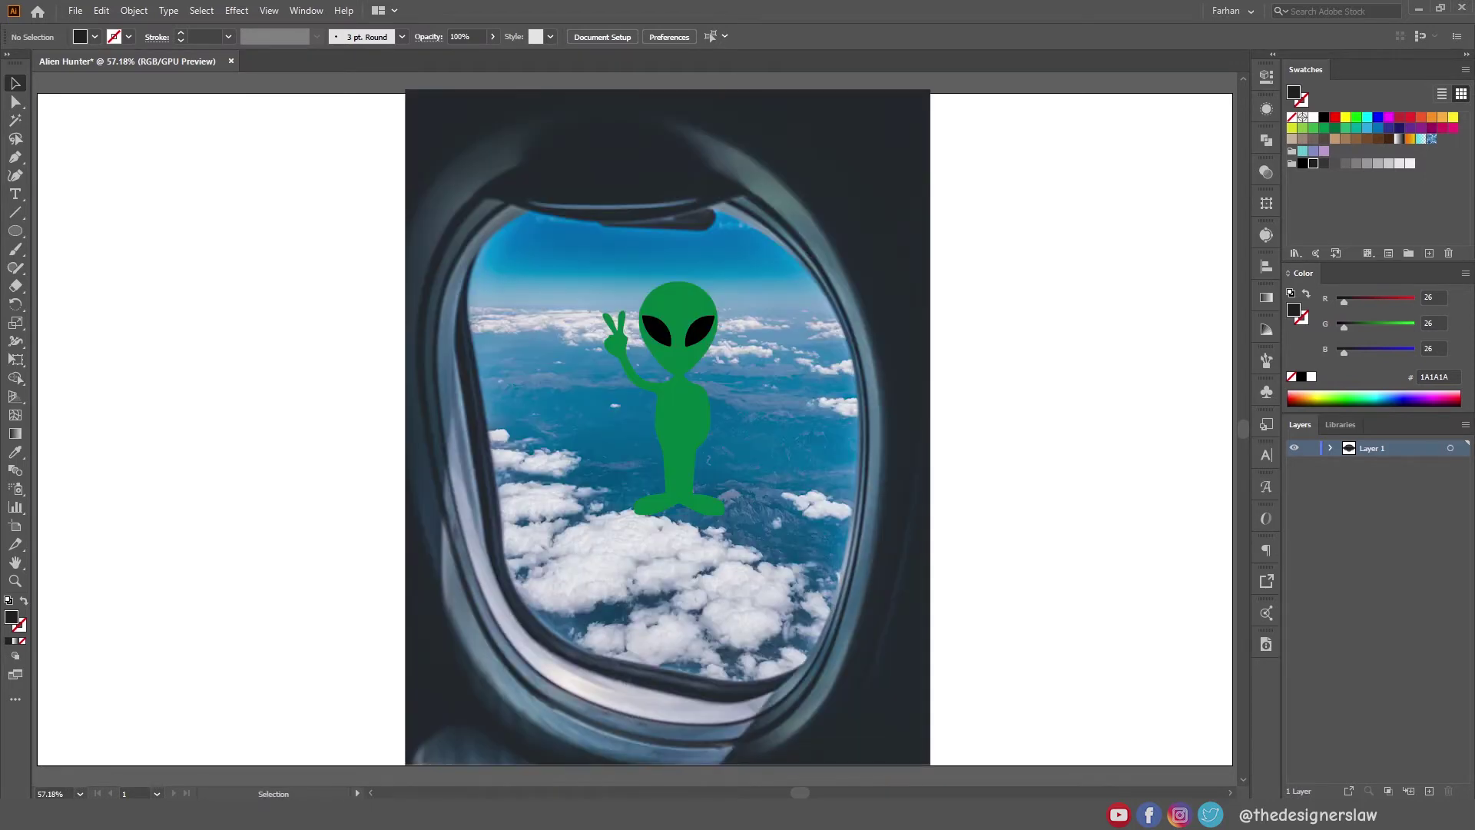
# Draw a light F2F2F2 circle about 28 px wide on the saucer's centre, with a concentric 1A1A1A circle about 23 px wide inside
pyautogui.press('l')
pyautogui.scroll(6, 635, 428)
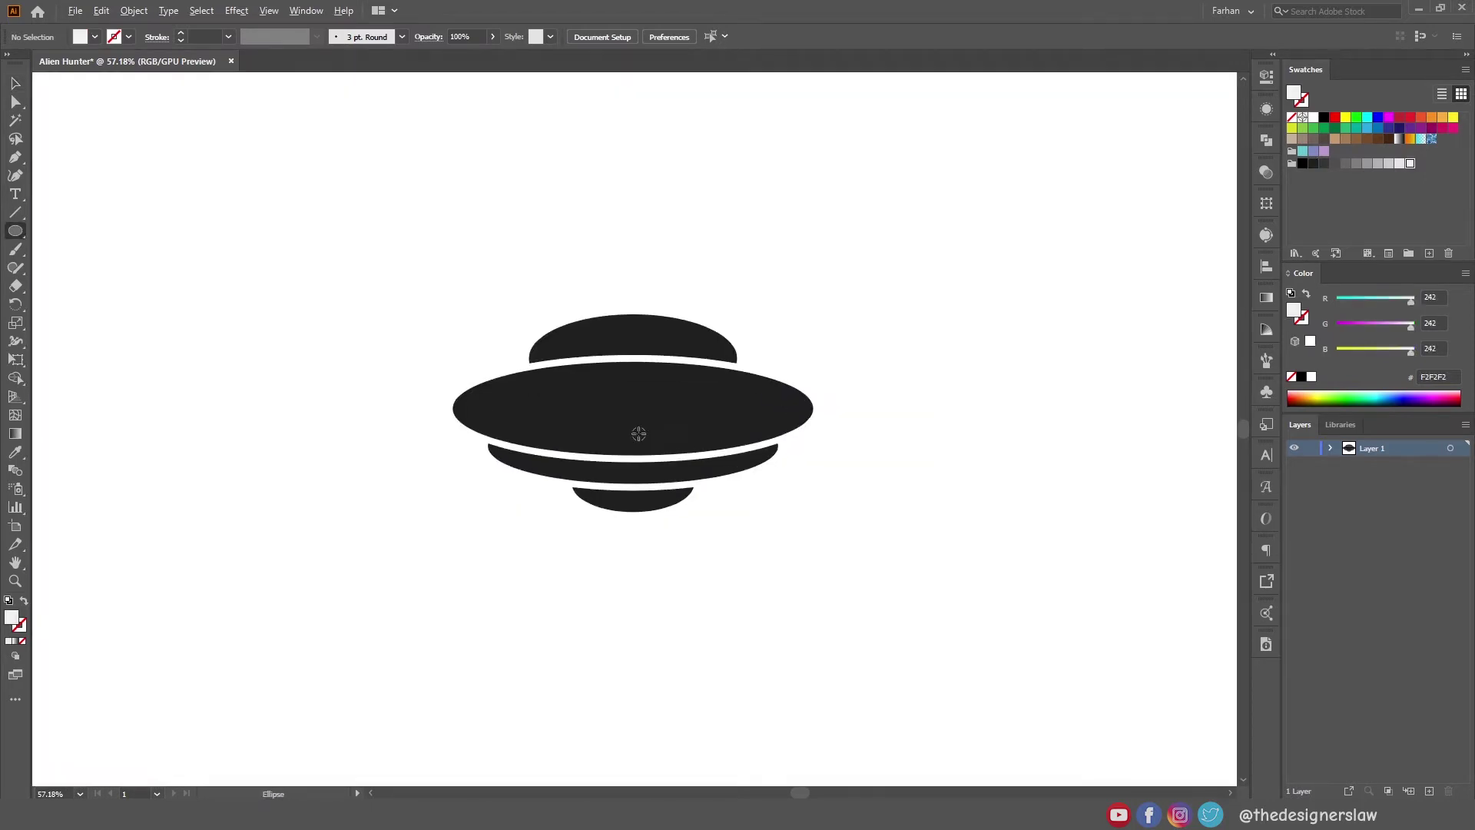
pyautogui.moveTo(625, 411); pyautogui.dragTo(645, 433)
pyautogui.press('v')
pyautogui.click(1316, 165)
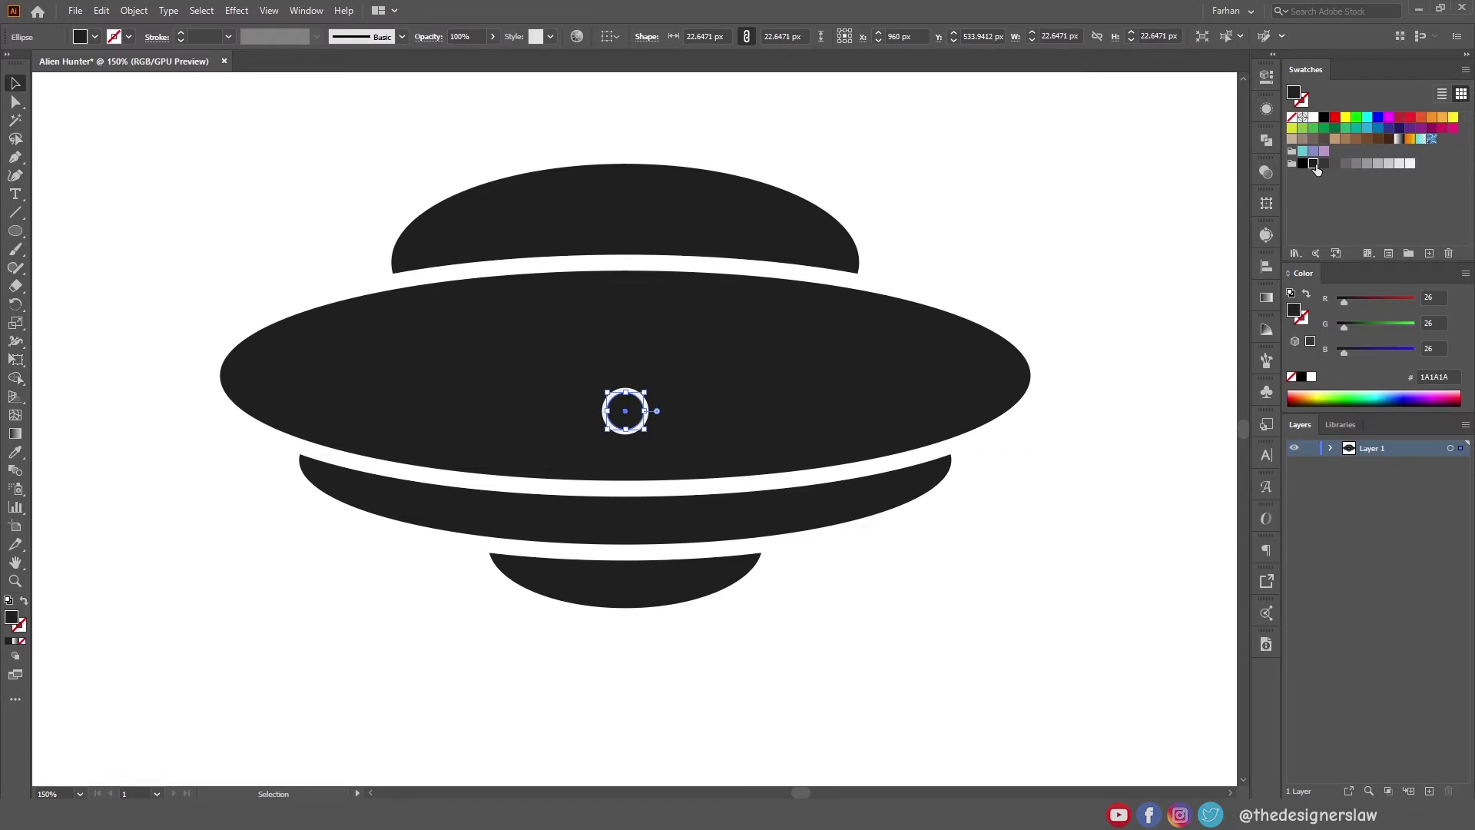
# Duplicate the ringed circle into a row of five and spread the copies across the saucer's large ellipse
pyautogui.moveTo(638, 423); pyautogui.dragTo(561, 423)
pyautogui.hotkey('ctrl', 'd')
pyautogui.hotkey('ctrl', 'd')
pyautogui.hotkey('ctrl', 'd')
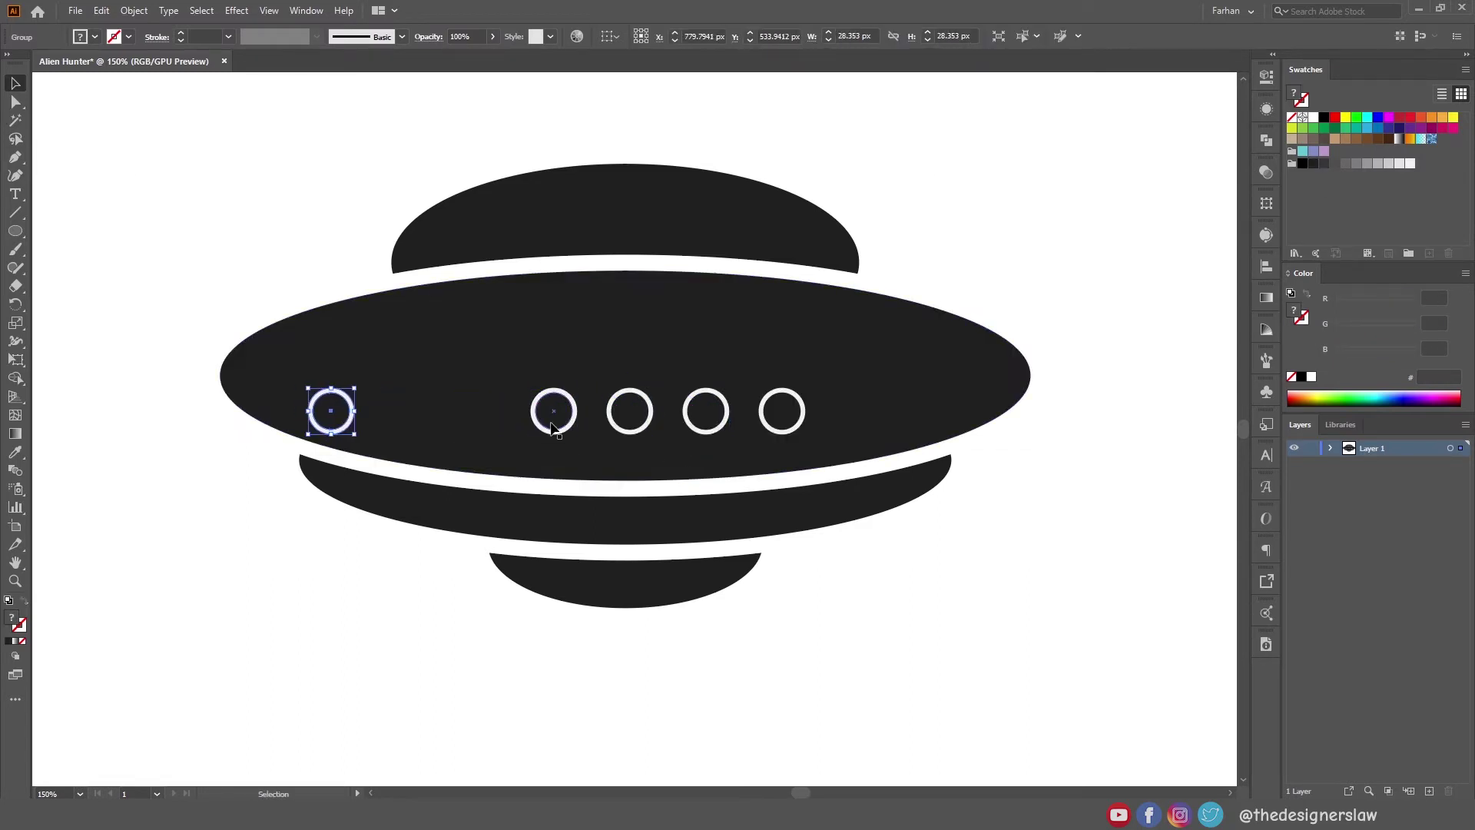
pyautogui.moveTo(556, 428); pyautogui.dragTo(446, 428)
pyautogui.moveTo(795, 422); pyautogui.dragTo(941, 422)
pyautogui.click(944, 530)
# Distribute the five ringed circles with equal horizontal spacing and move the row slightly up
pyautogui.click(314, 426)
pyautogui.keyDown('shift'); pyautogui.click(442, 432); pyautogui.keyUp('shift')
pyautogui.keyDown('shift'); pyautogui.click(630, 432); pyautogui.keyUp('shift')
pyautogui.keyDown('shift'); pyautogui.click(706, 432); pyautogui.keyUp('shift')
pyautogui.keyDown('shift'); pyautogui.click(929, 432); pyautogui.keyUp('shift')
pyautogui.hotkey('ctrl', 'g')
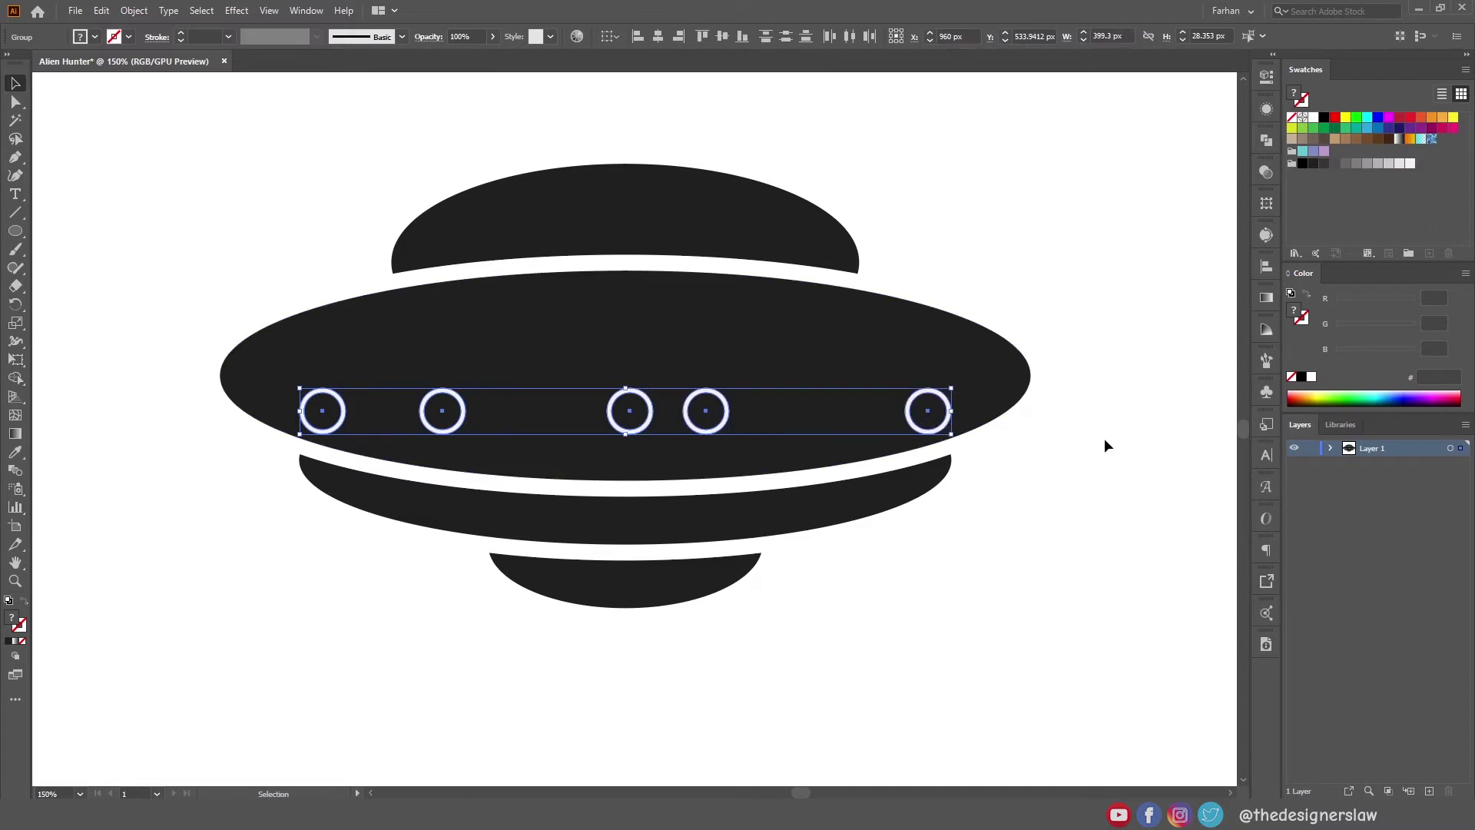
pyautogui.click(1264, 269)
pyautogui.click(1112, 393)
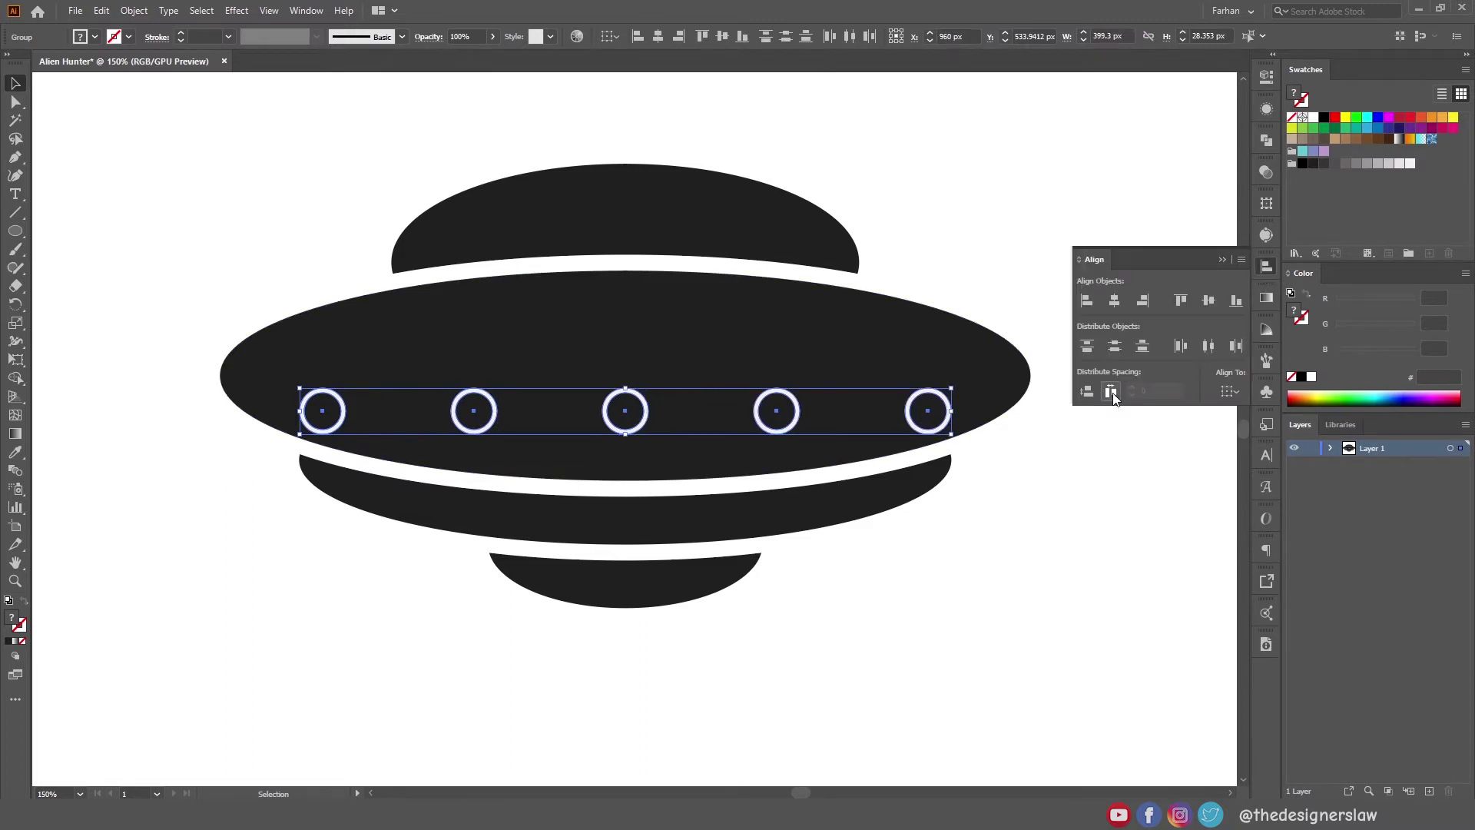
pyautogui.hotkey('shift', 'Up')
# Swap the large ellipse's fill and stroke to outline it, and duplicate it about 27 px higher
pyautogui.click(582, 354)
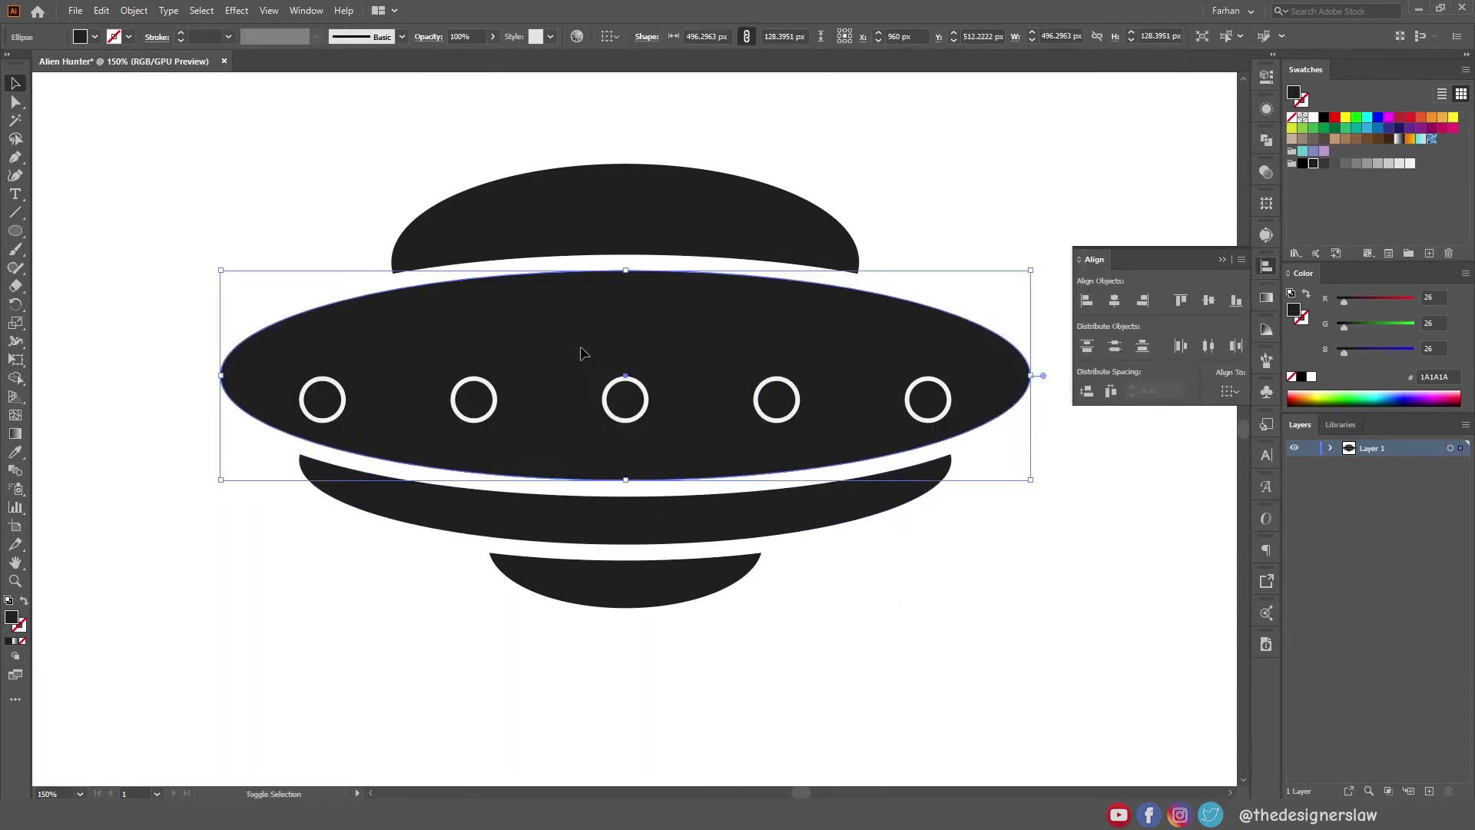
pyautogui.hotkey('shift', 'x')
pyautogui.click(882, 665)
pyautogui.moveTo(659, 479); pyautogui.dragTo(660, 438)
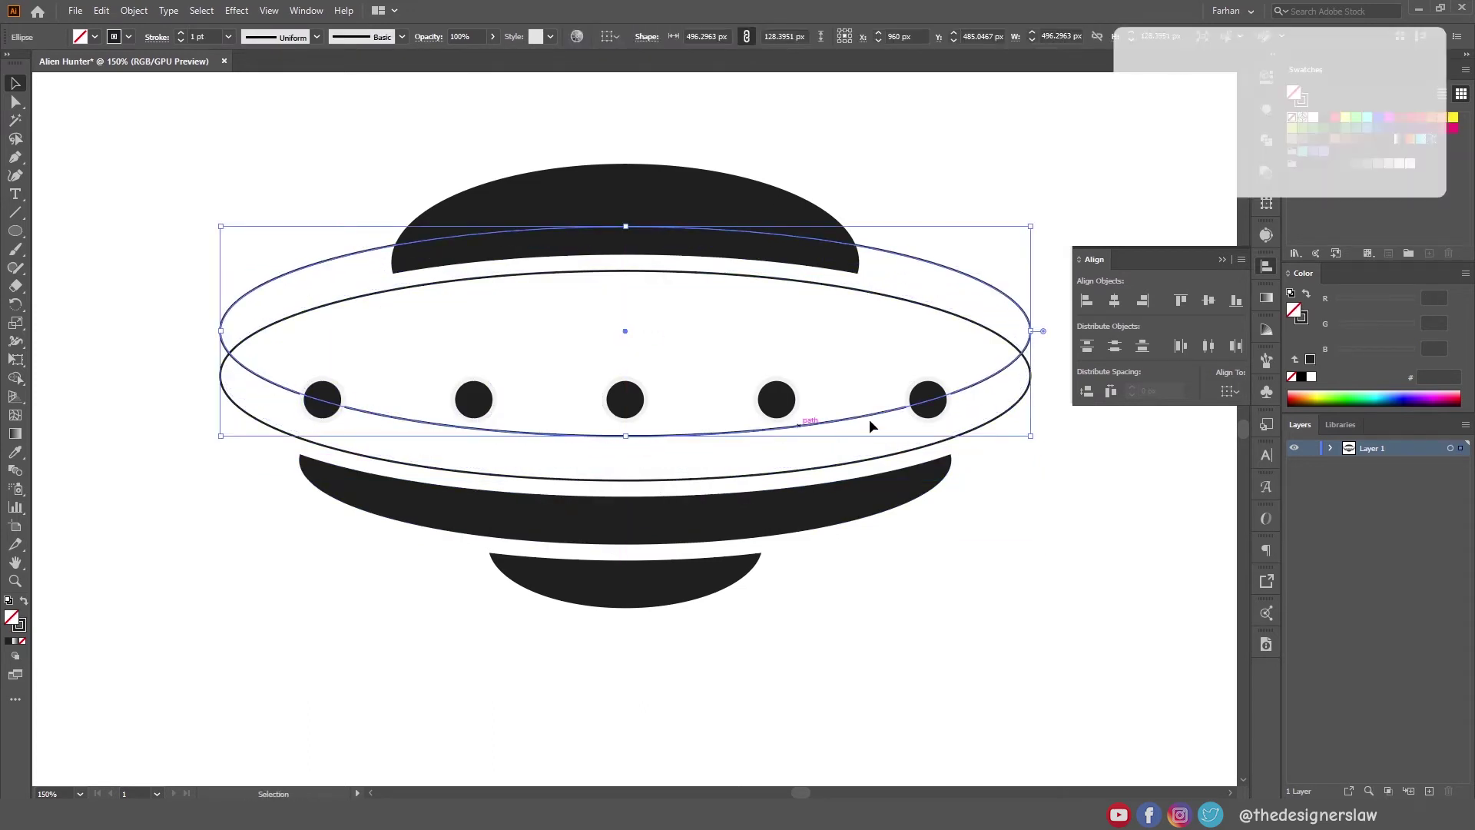
pyautogui.click(873, 587)
# Move the ringed circles down so they follow the duplicated ellipse's lower curve, and remove that guide ellipse
pyautogui.hotkey('ctrl', 'y')
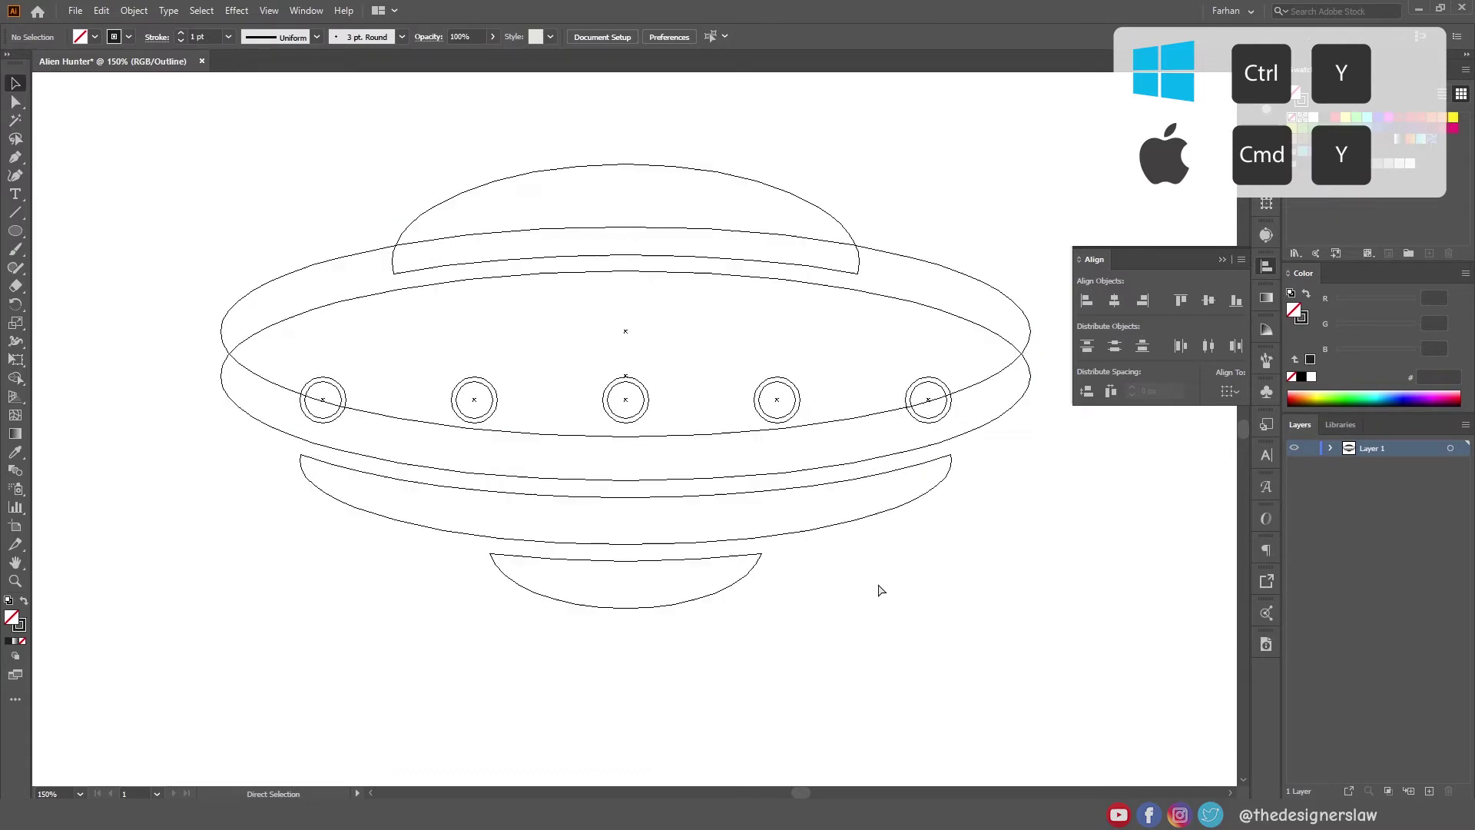
pyautogui.scroll(4, 647, 414)
pyautogui.moveTo(620, 402); pyautogui.dragTo(625, 552)
pyautogui.click(269, 10)
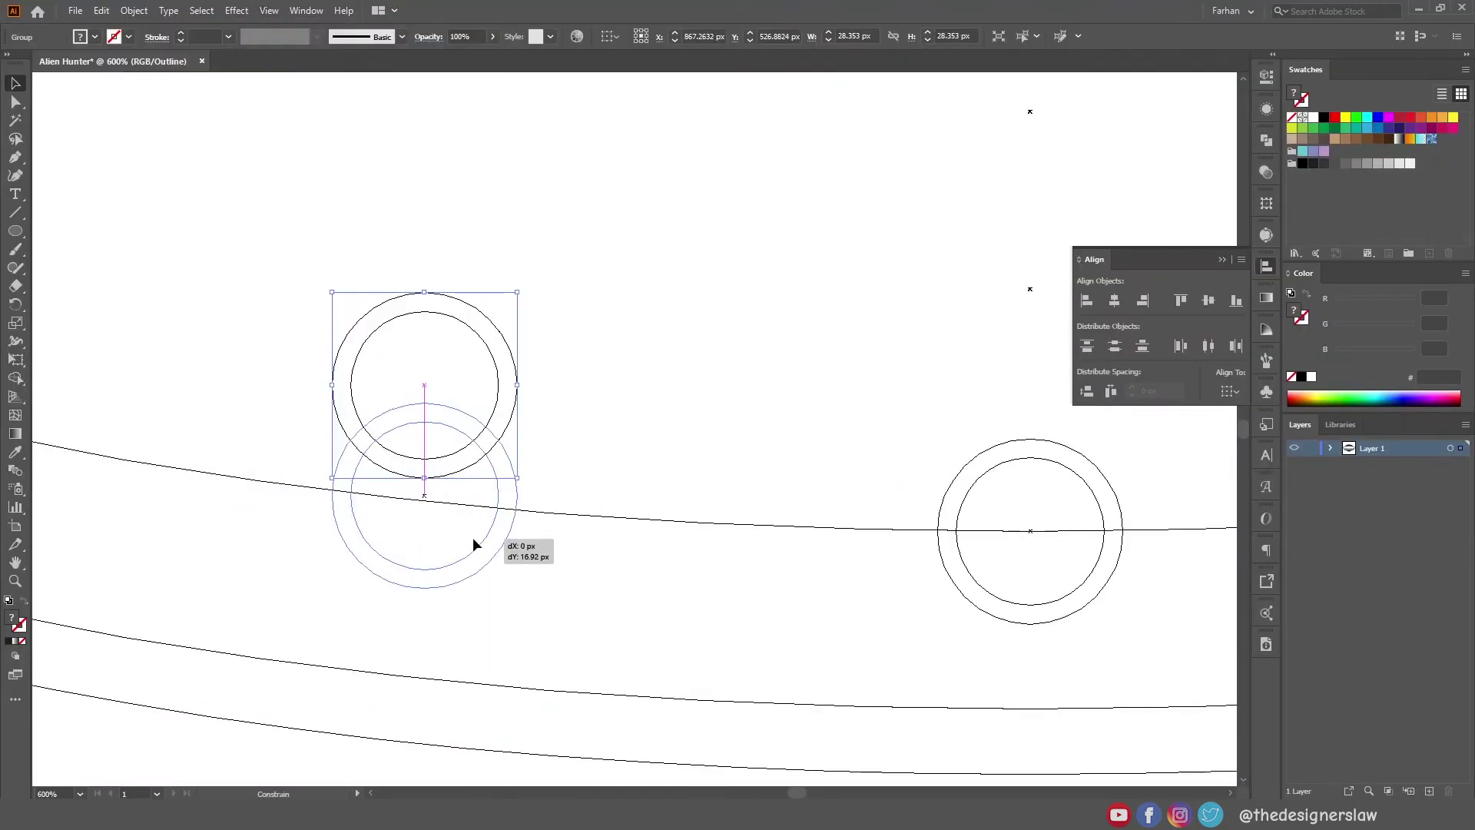
pyautogui.moveTo(472, 537); pyautogui.dragTo(472, 543)
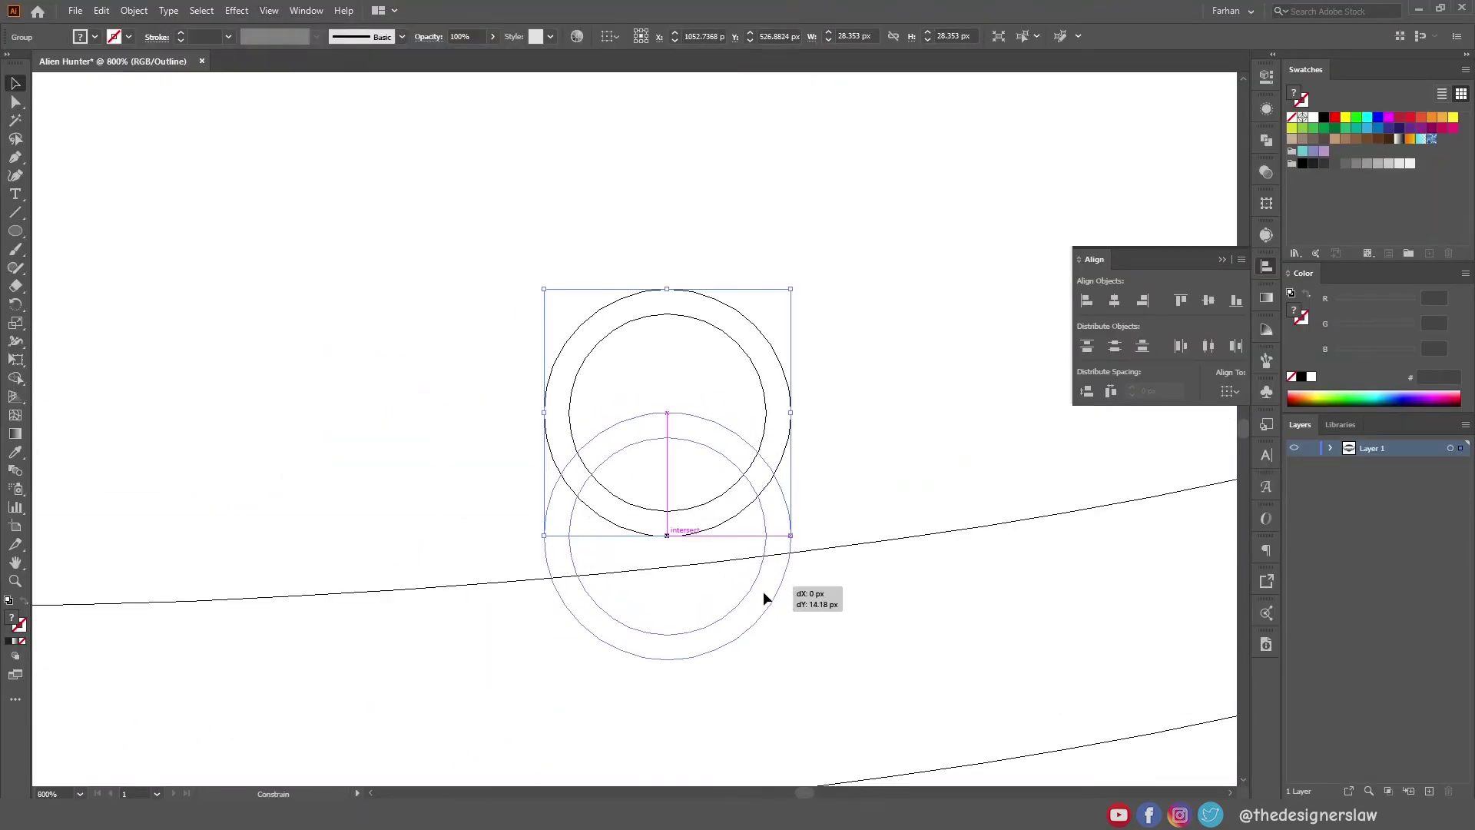
pyautogui.moveTo(764, 602); pyautogui.dragTo(769, 611)
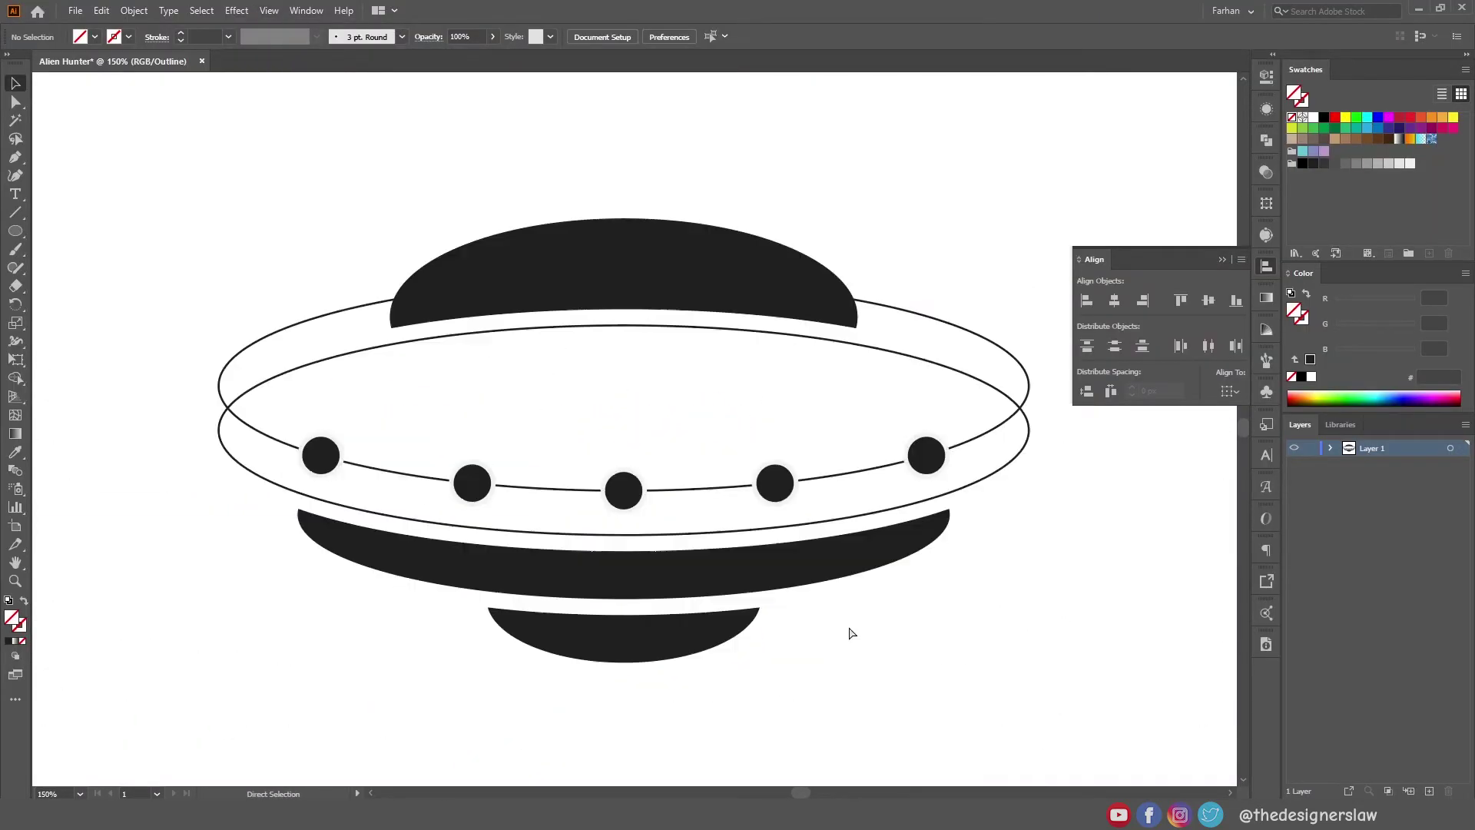
pyautogui.click(283, 330)
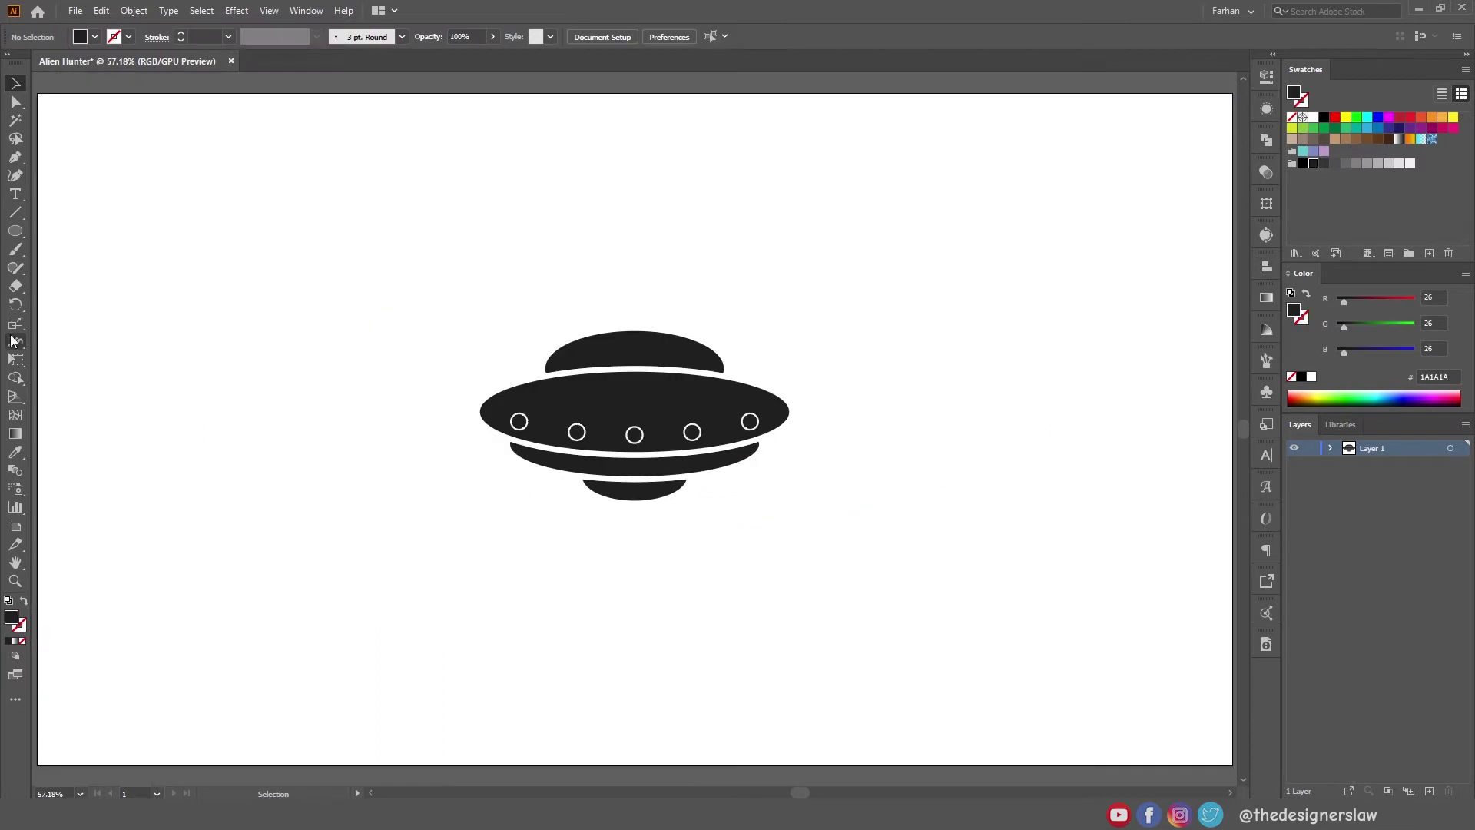
# Draw a 1A1A1A rectangle as wide as the saucer's bottom segment, extending downward from that segment's top edge
pyautogui.click(16, 230)
pyautogui.click(54, 232)
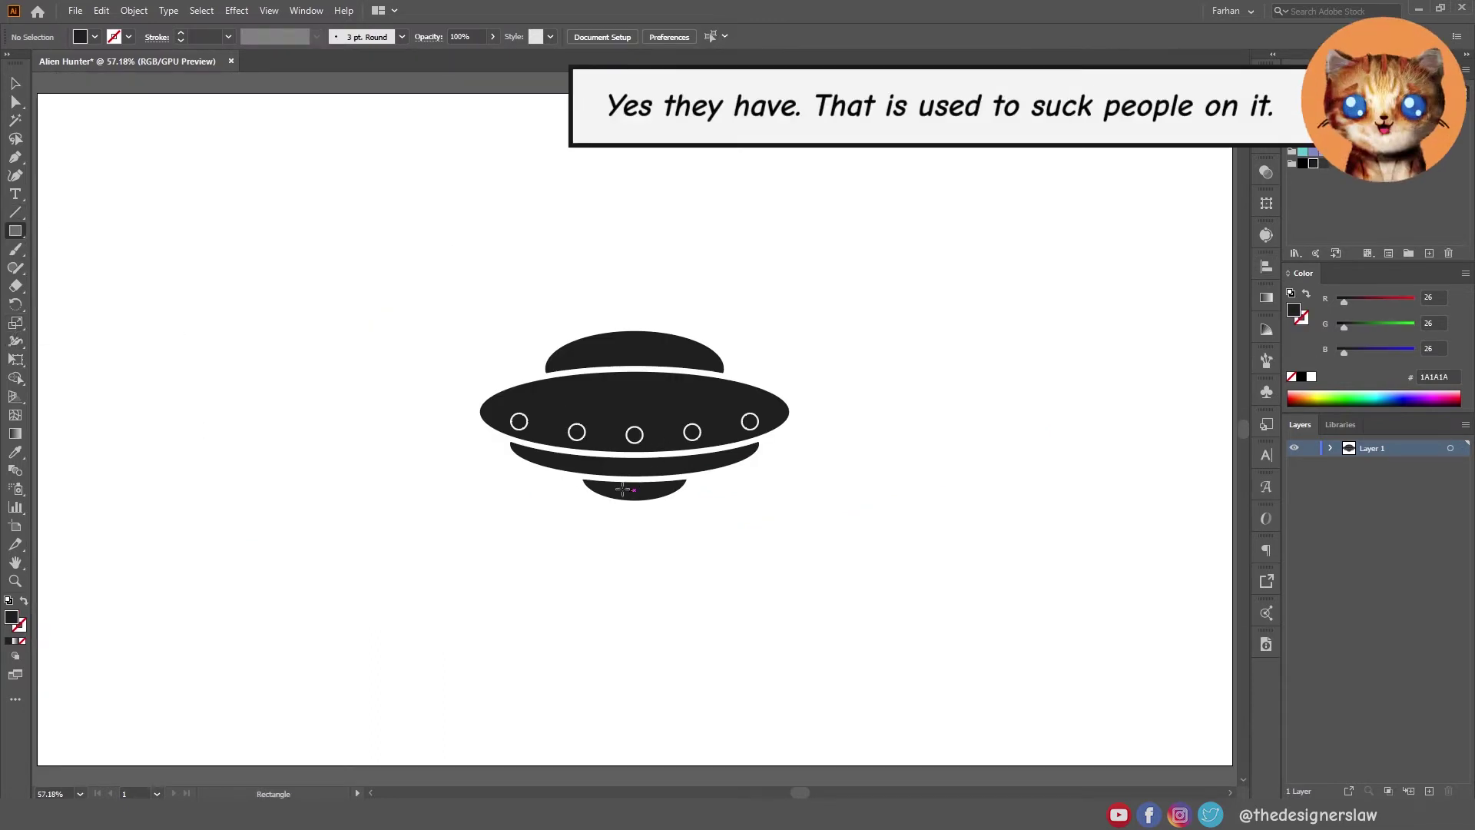
pyautogui.moveTo(583, 480); pyautogui.dragTo(687, 618)
# Flare the rectangle into a beam by moving each of its two lower corners outward 20 px
pyautogui.press('a')
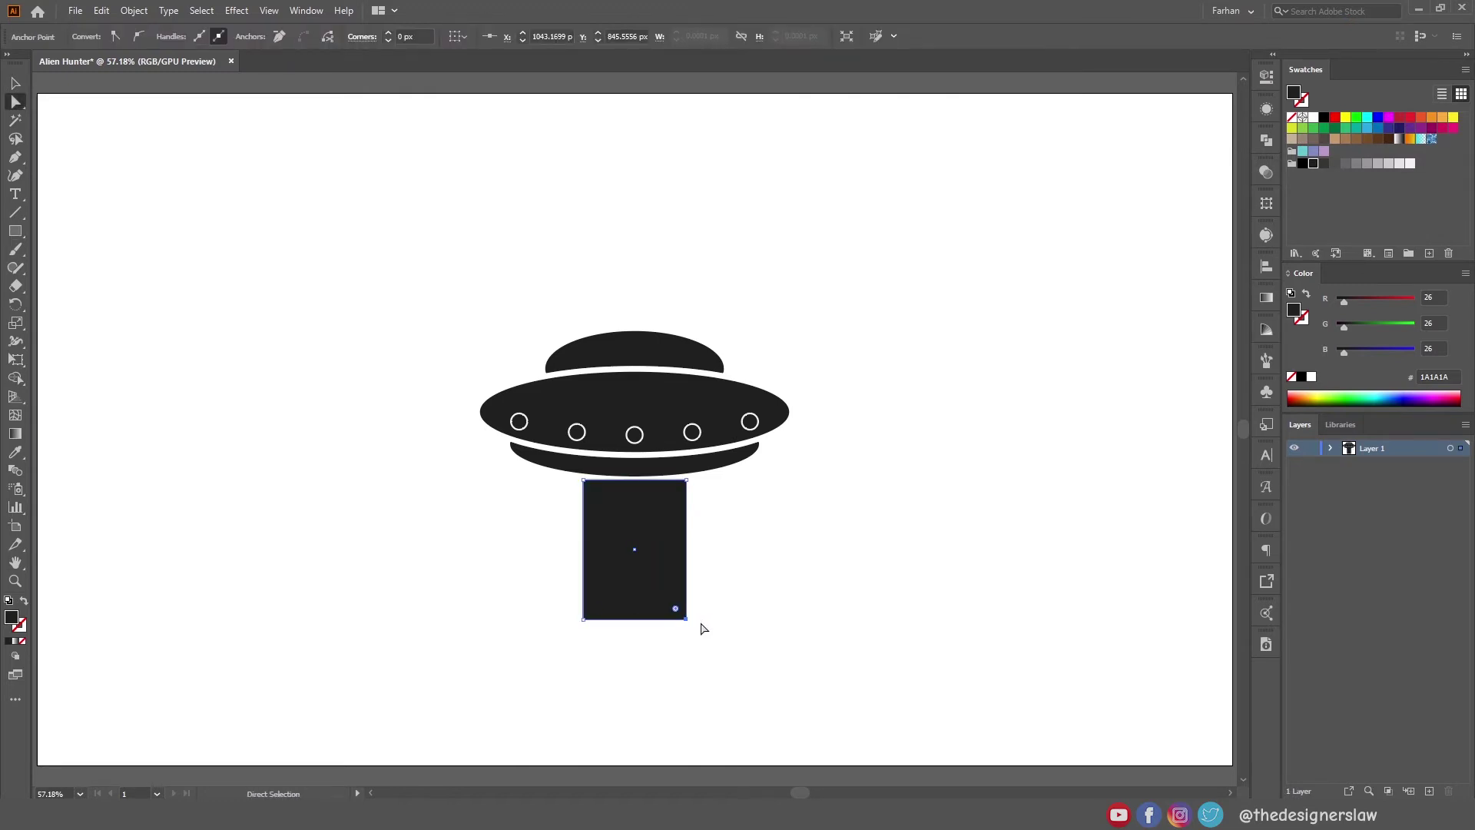
pyautogui.hotkey('shift', 'Right')
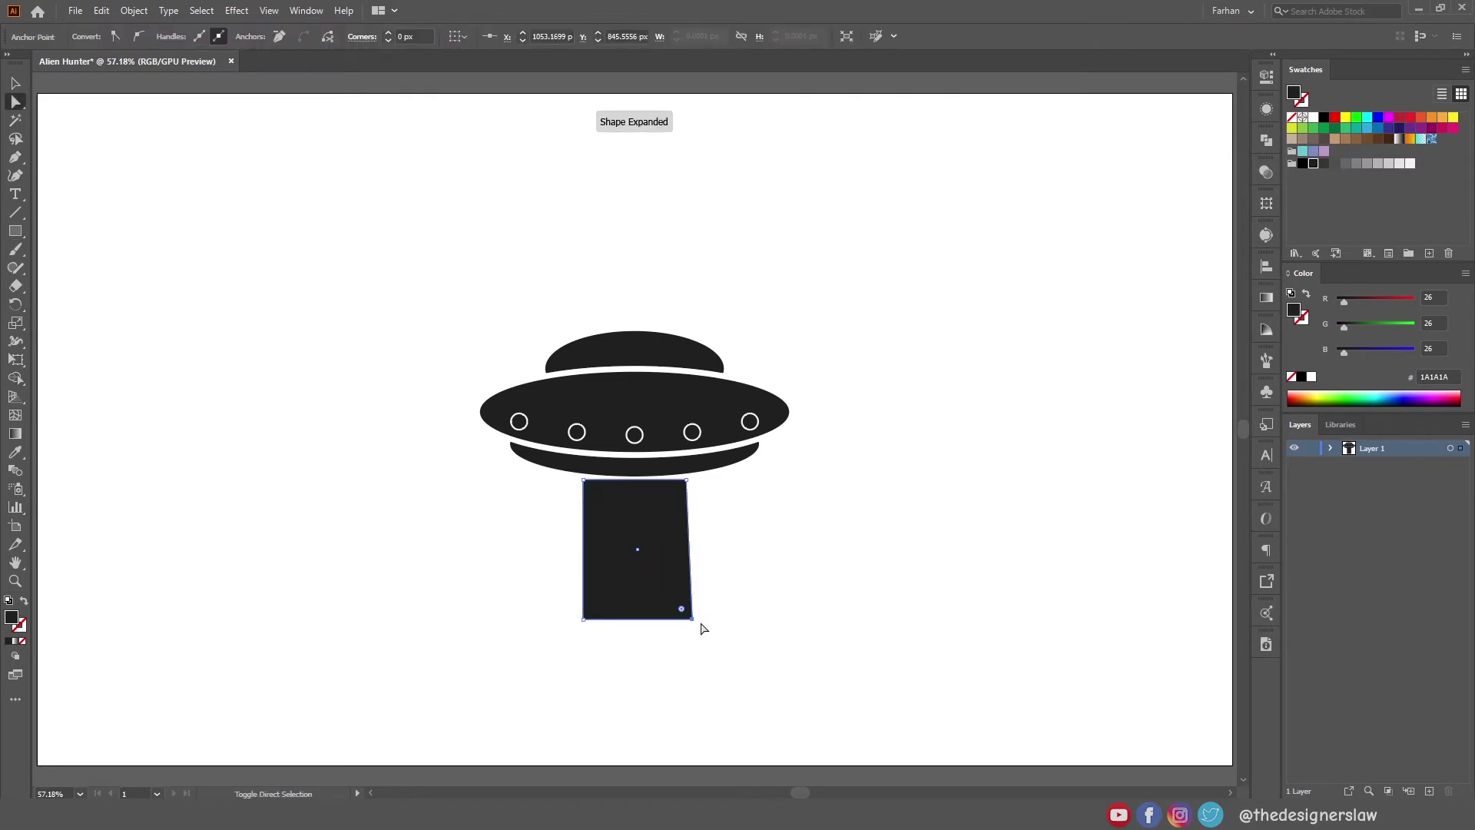
pyautogui.hotkey('shift', 'Right')
pyautogui.click(583, 619)
pyautogui.hotkey('shift', 'Left')
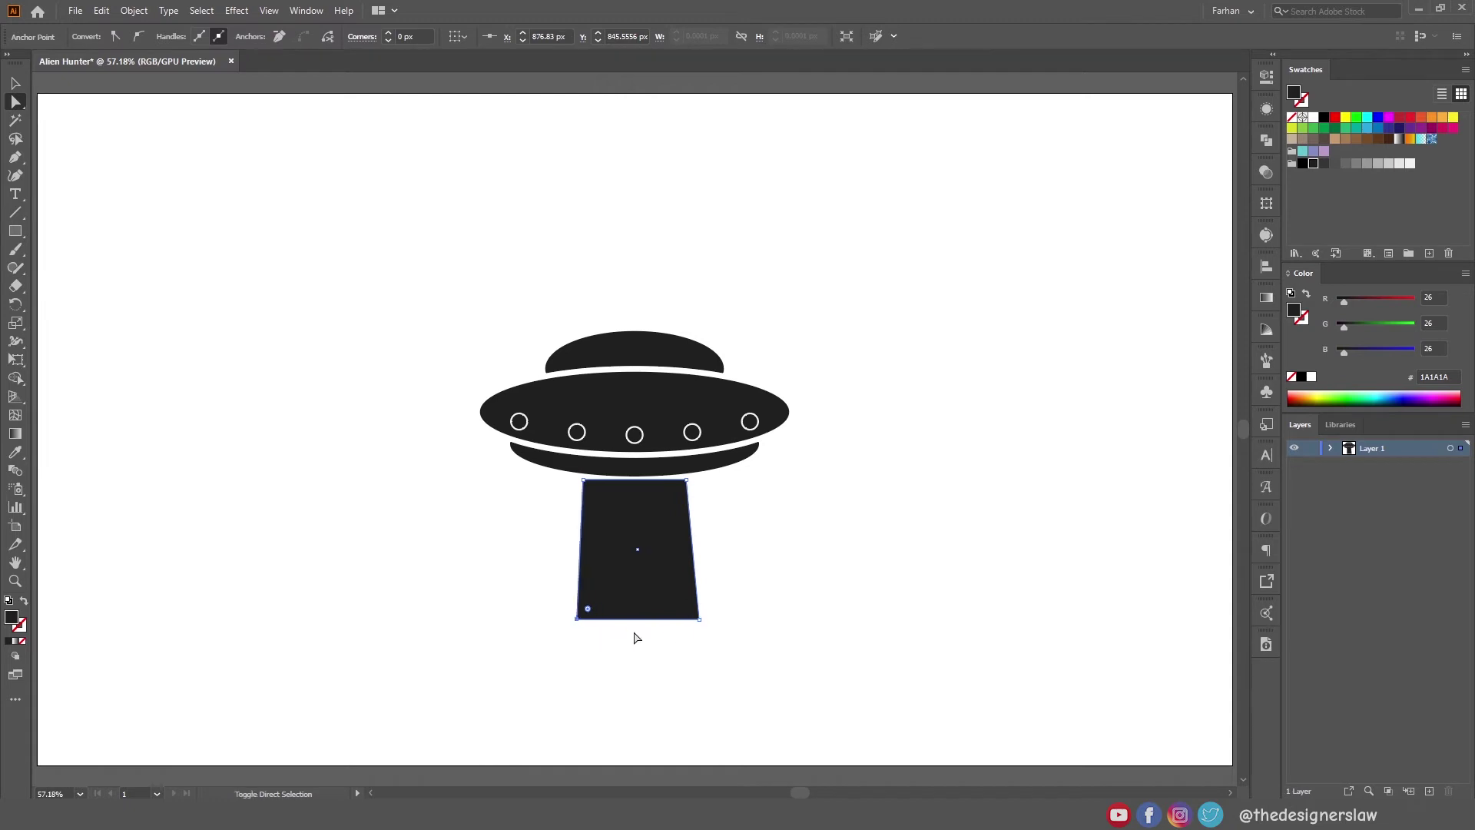
pyautogui.hotkey('shift', 'Left')
pyautogui.press('v')
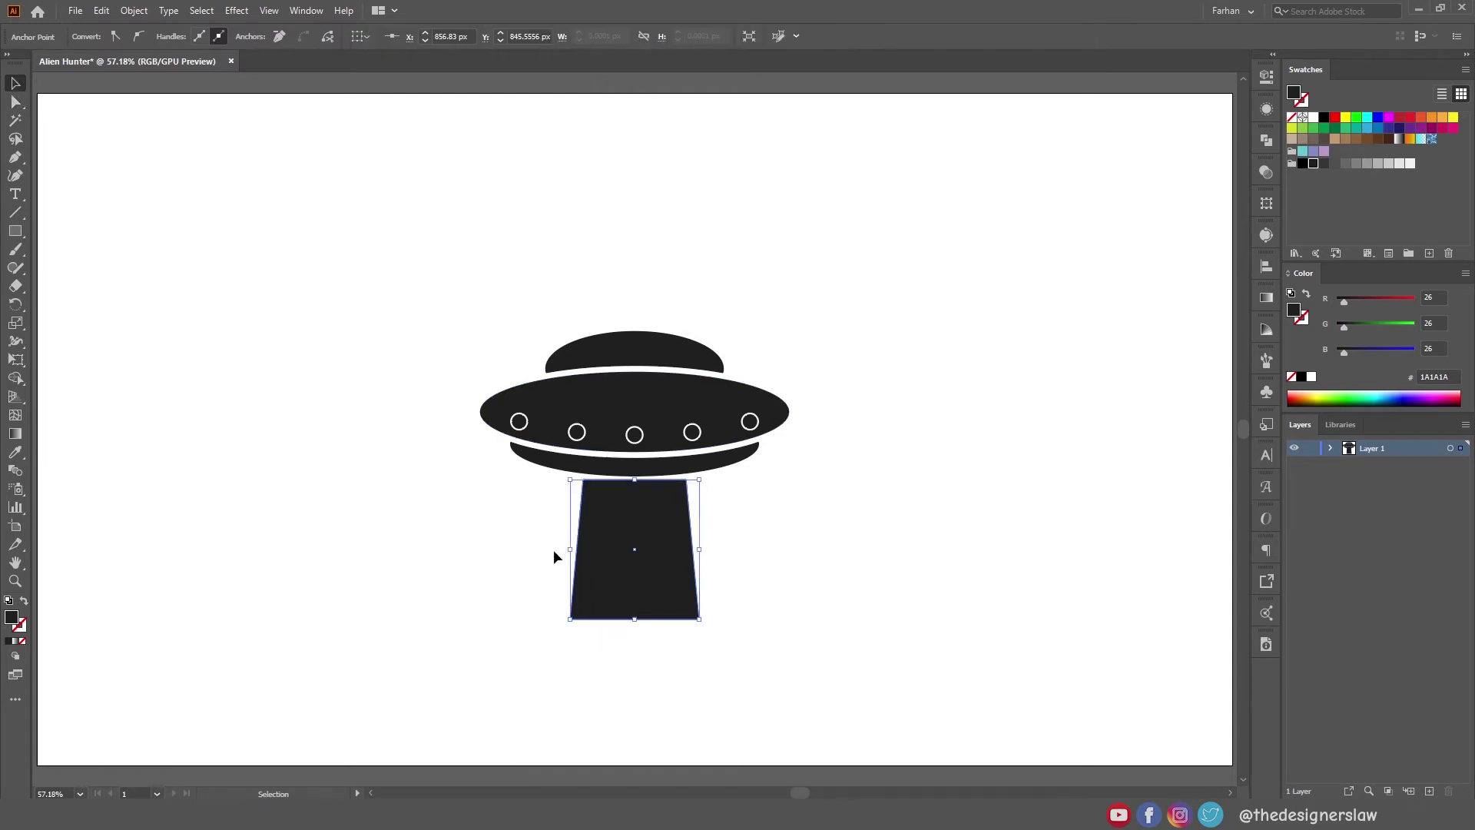
# Swap the beam's fill and stroke to outline it, and taper a copy by moving its lower corners inward 40 px each
pyautogui.click(24, 603)
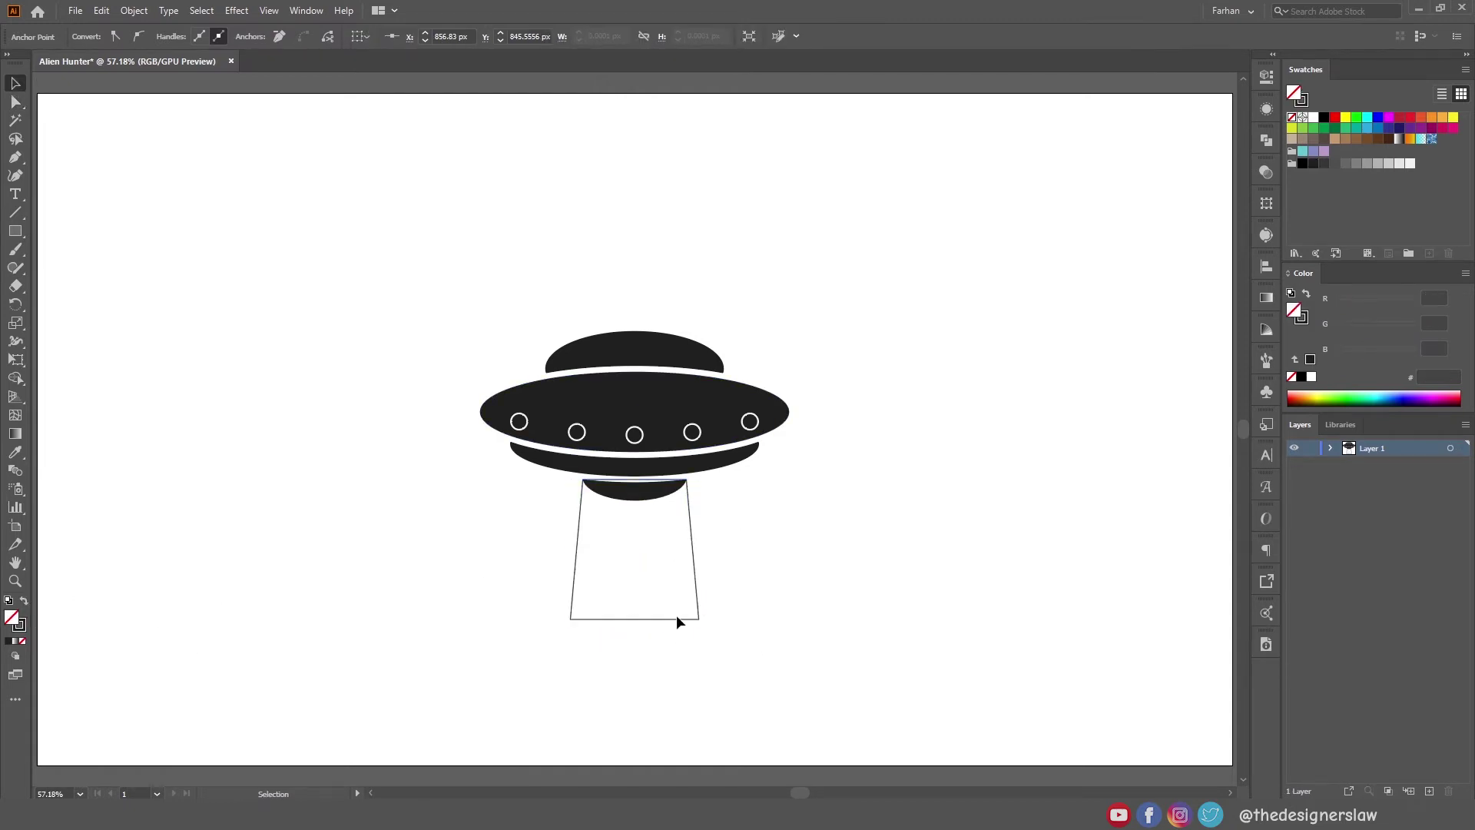
pyautogui.keyDown('ctrl'); pyautogui.click(696, 618); pyautogui.keyUp('ctrl')
pyautogui.hotkey('shift', 'Left')
pyautogui.hotkey('shift', 'Left')
pyautogui.hotkey('shift', 'Left')
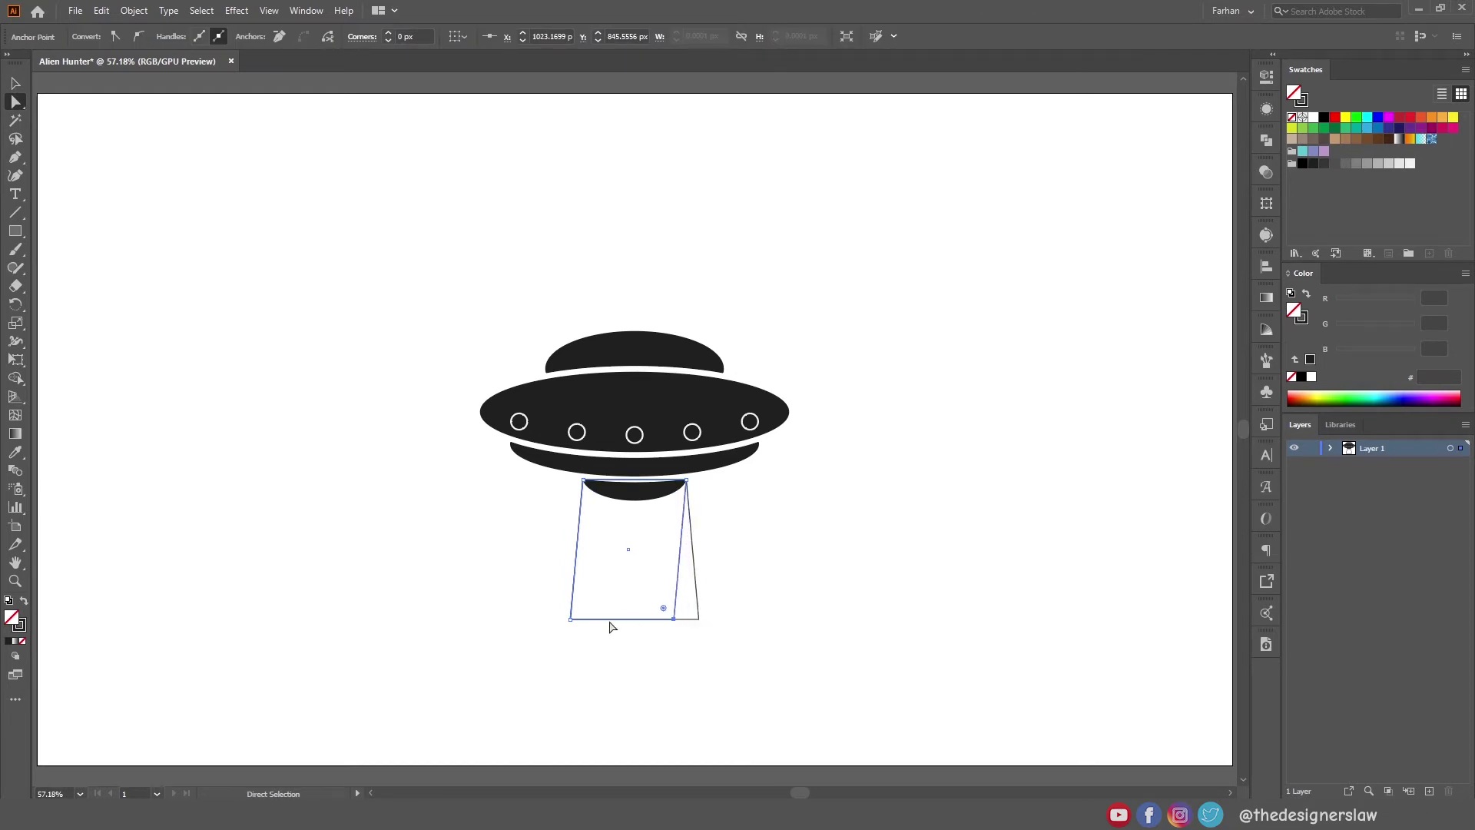
pyautogui.click(570, 619)
pyautogui.hotkey('shift', 'Right')
pyautogui.hotkey('shift', 'Right')
pyautogui.hotkey('shift', 'Right')
pyautogui.press('v')
# Copy the saucer's bottom segment 10 px lower and use Shape Builder to trim both beam outlines along its lower curve
pyautogui.click(653, 492)
pyautogui.hotkey('shift', 'Down')
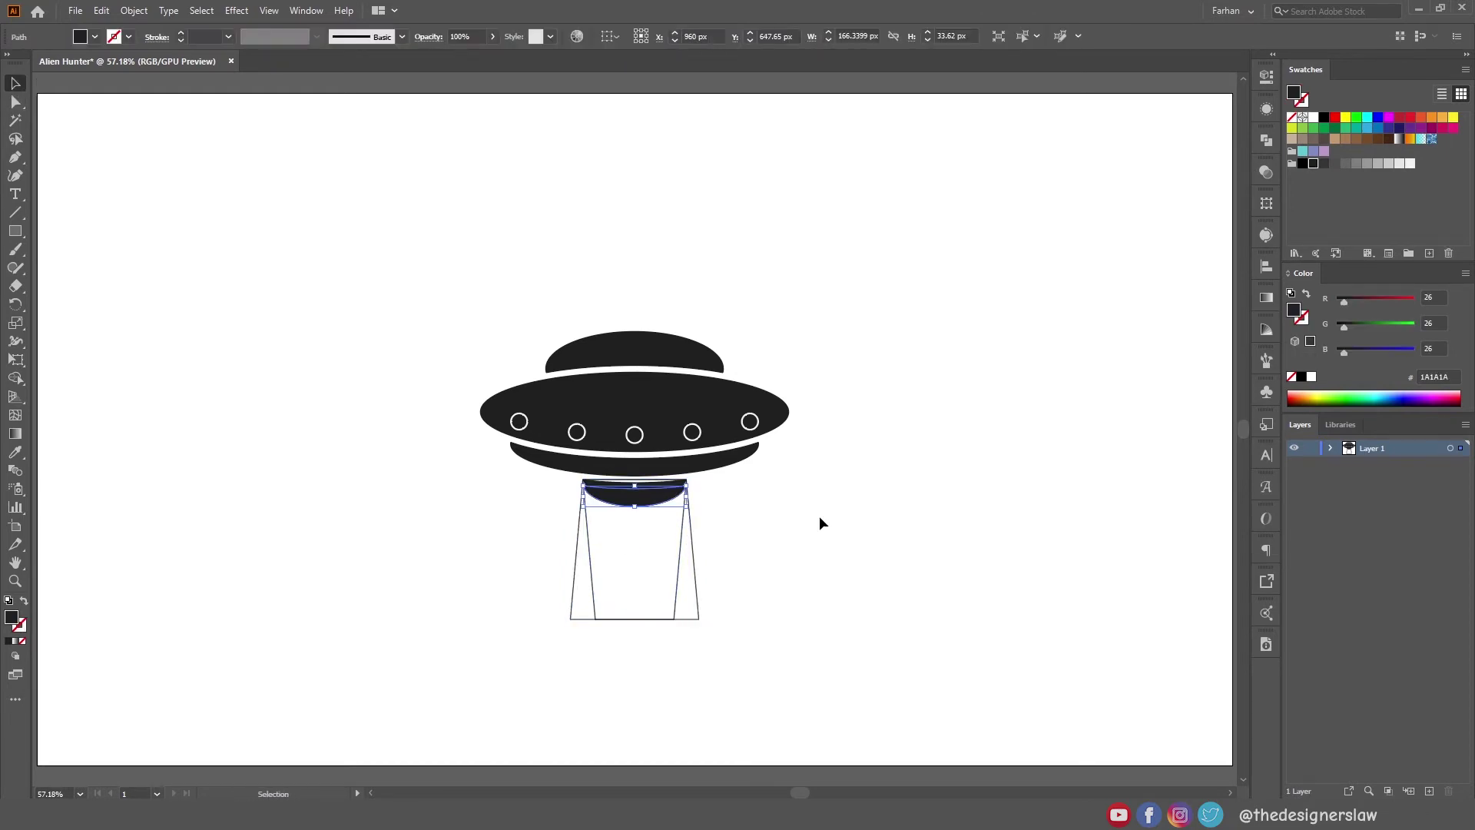
pyautogui.hotkey('shift', 'm')
pyautogui.moveTo(820, 515)
pyautogui.mouseDown()
pyautogui.moveTo(607, 495)
pyautogui.moveTo(701, 481)
pyautogui.mouseUp()
pyautogui.scroll(3, 604, 500)
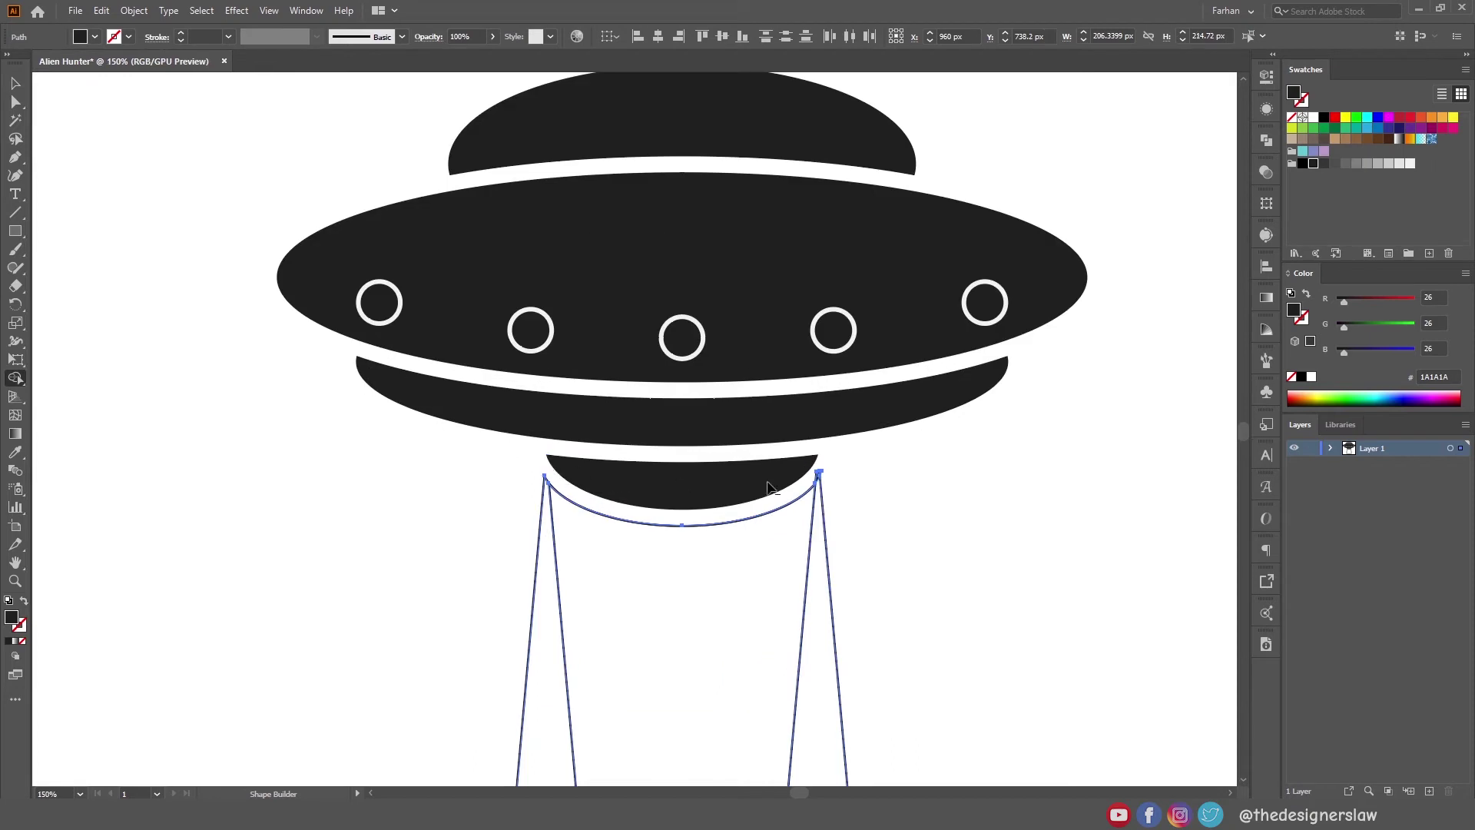
pyautogui.press('v')
pyautogui.hotkey('ctrl', '0')
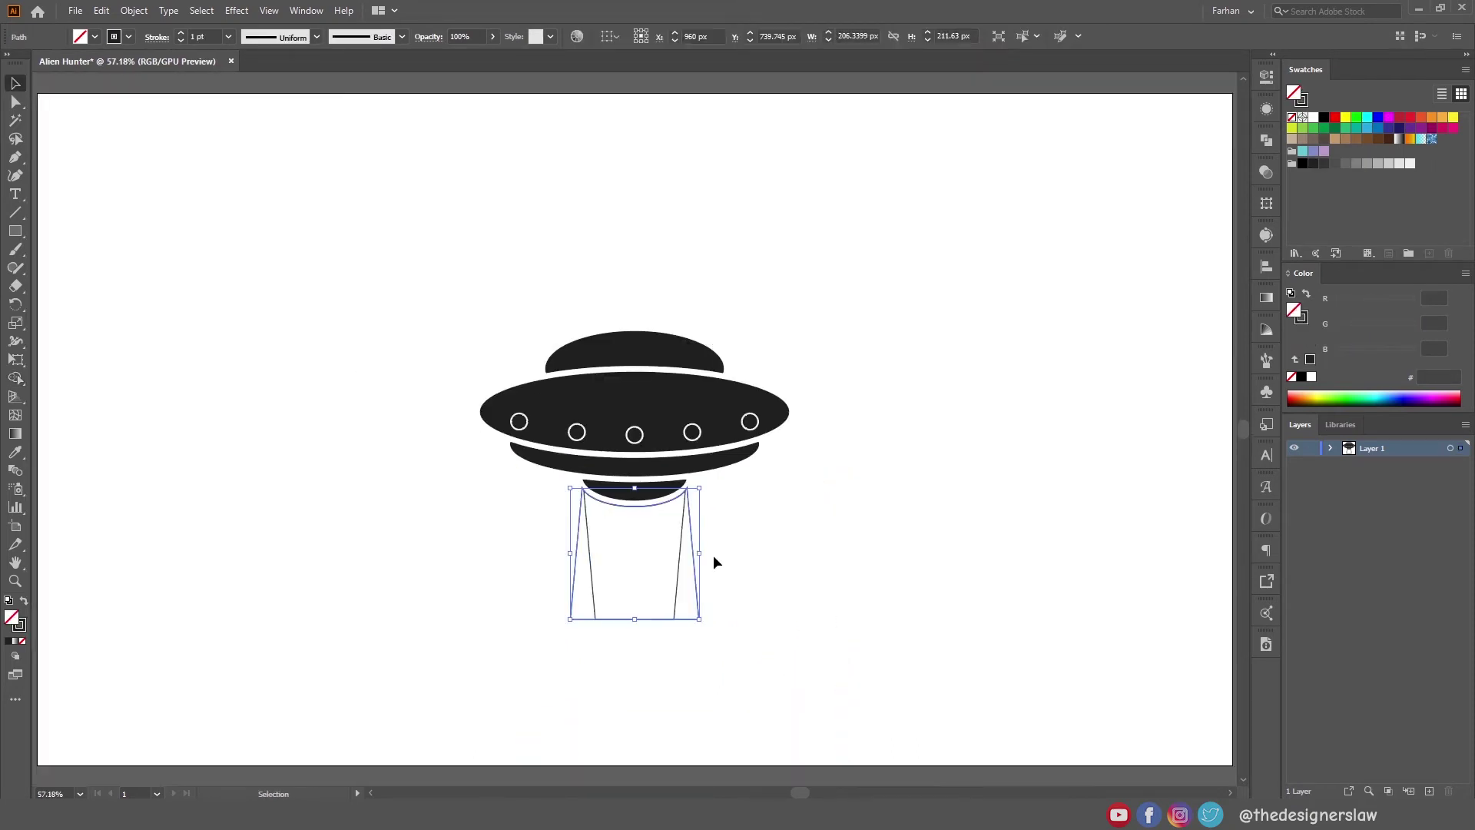
# Hide the inner beam path and swap the outer beam's fill and stroke to give it a solid 1A1A1A fill
pyautogui.click(1329, 447)
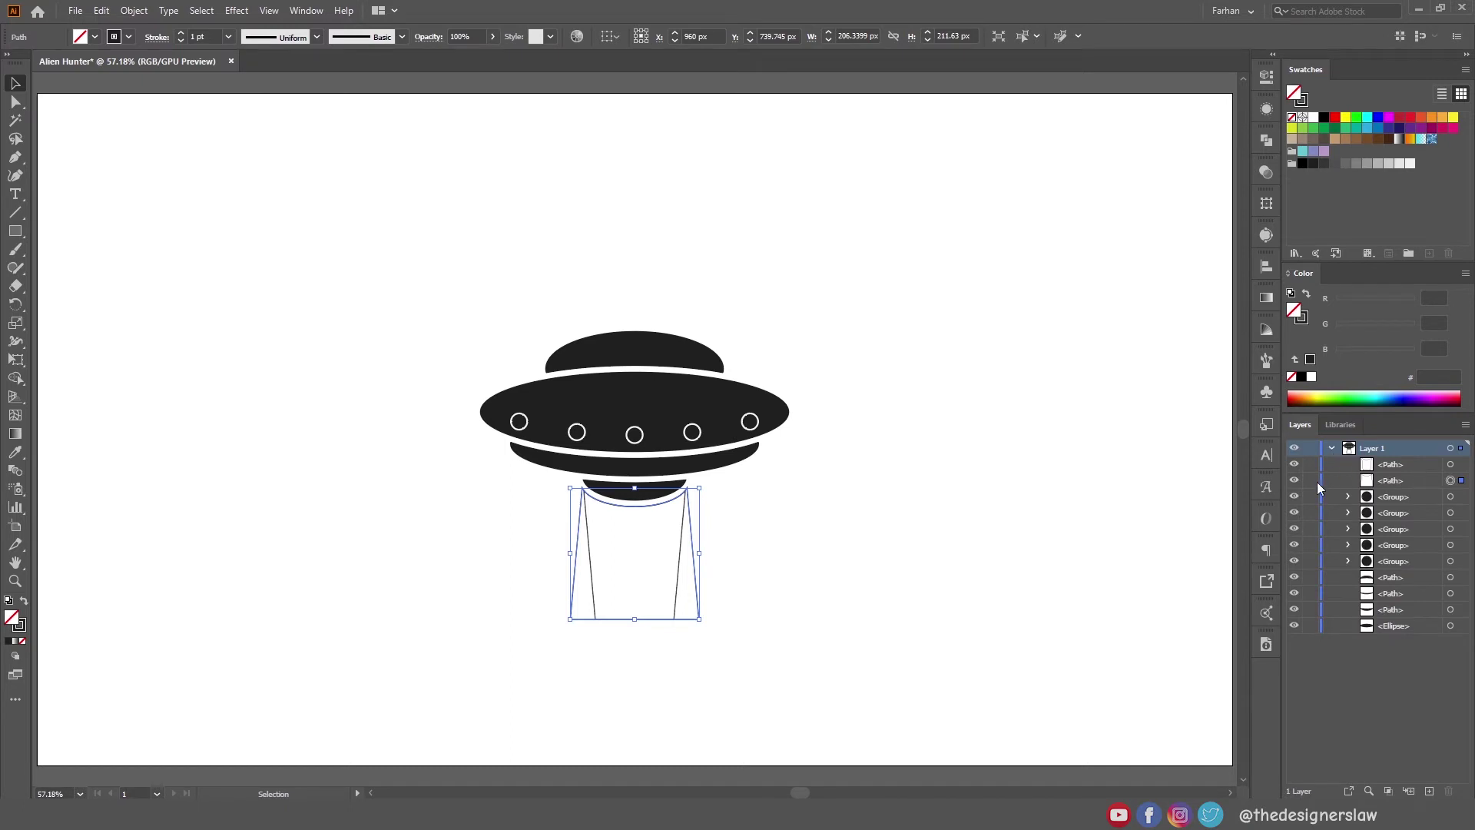
pyautogui.click(1294, 481)
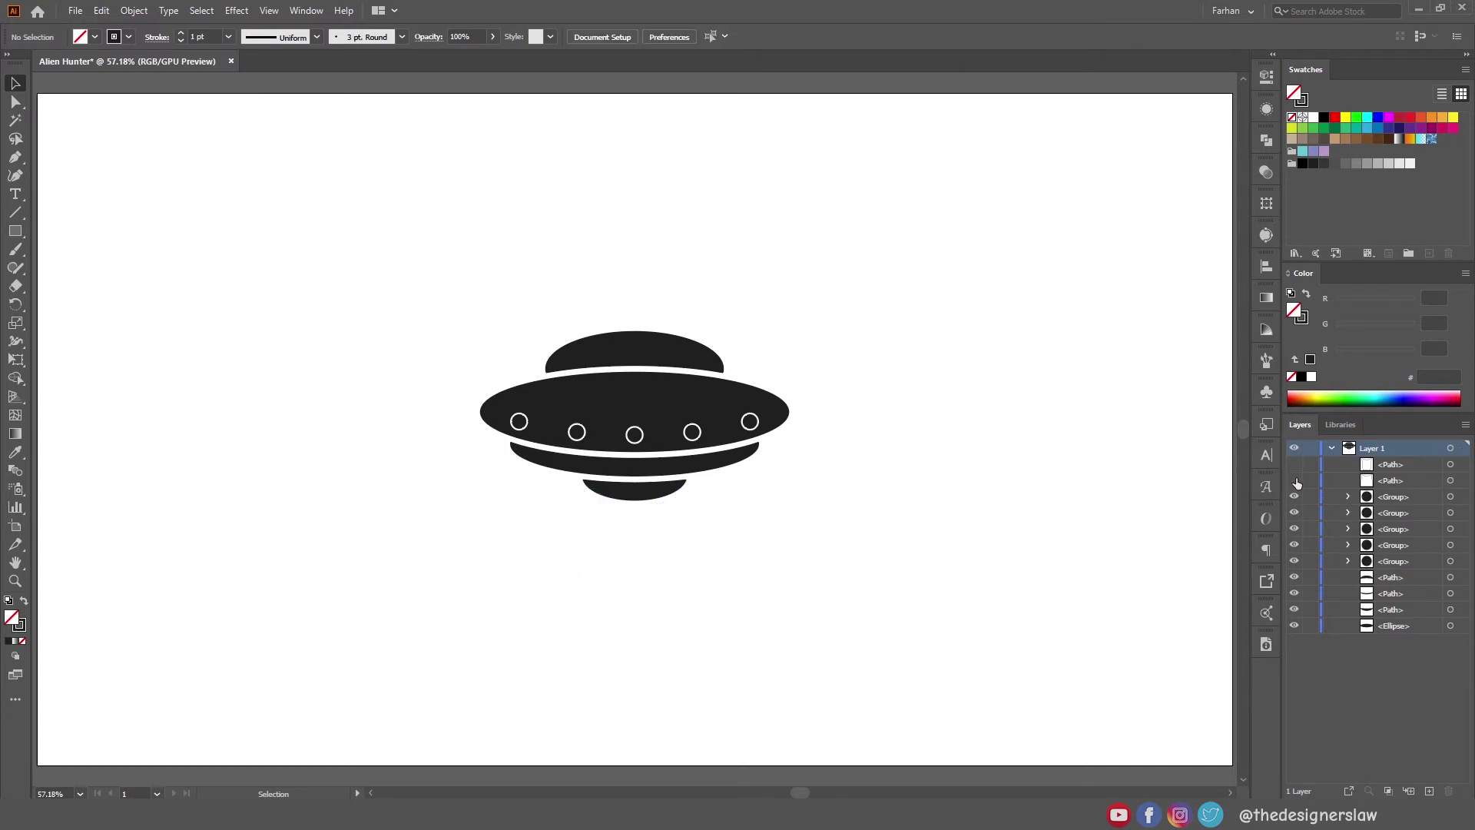
pyautogui.click(1295, 481)
pyautogui.click(1378, 479)
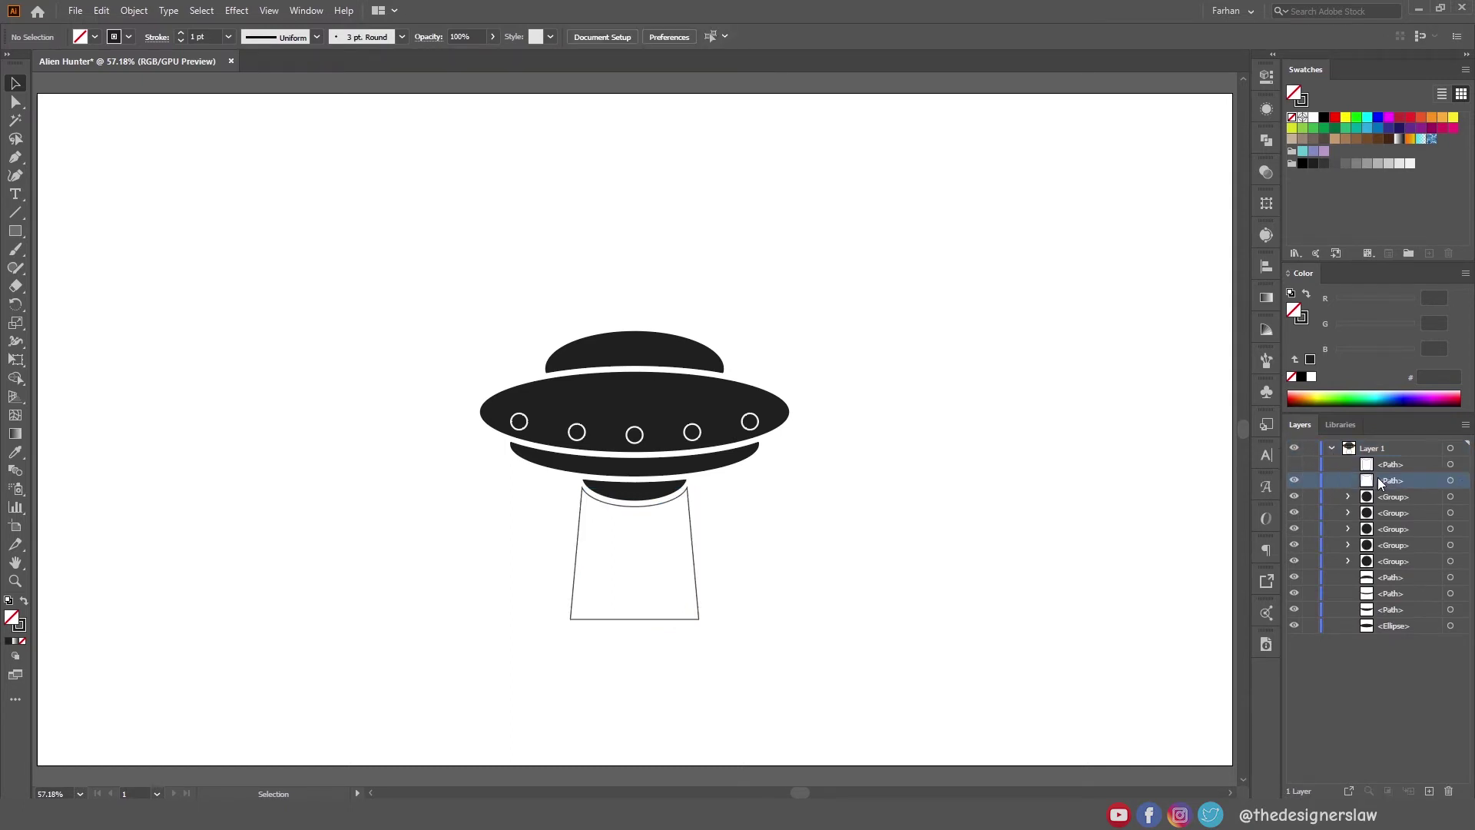
pyautogui.click(695, 581)
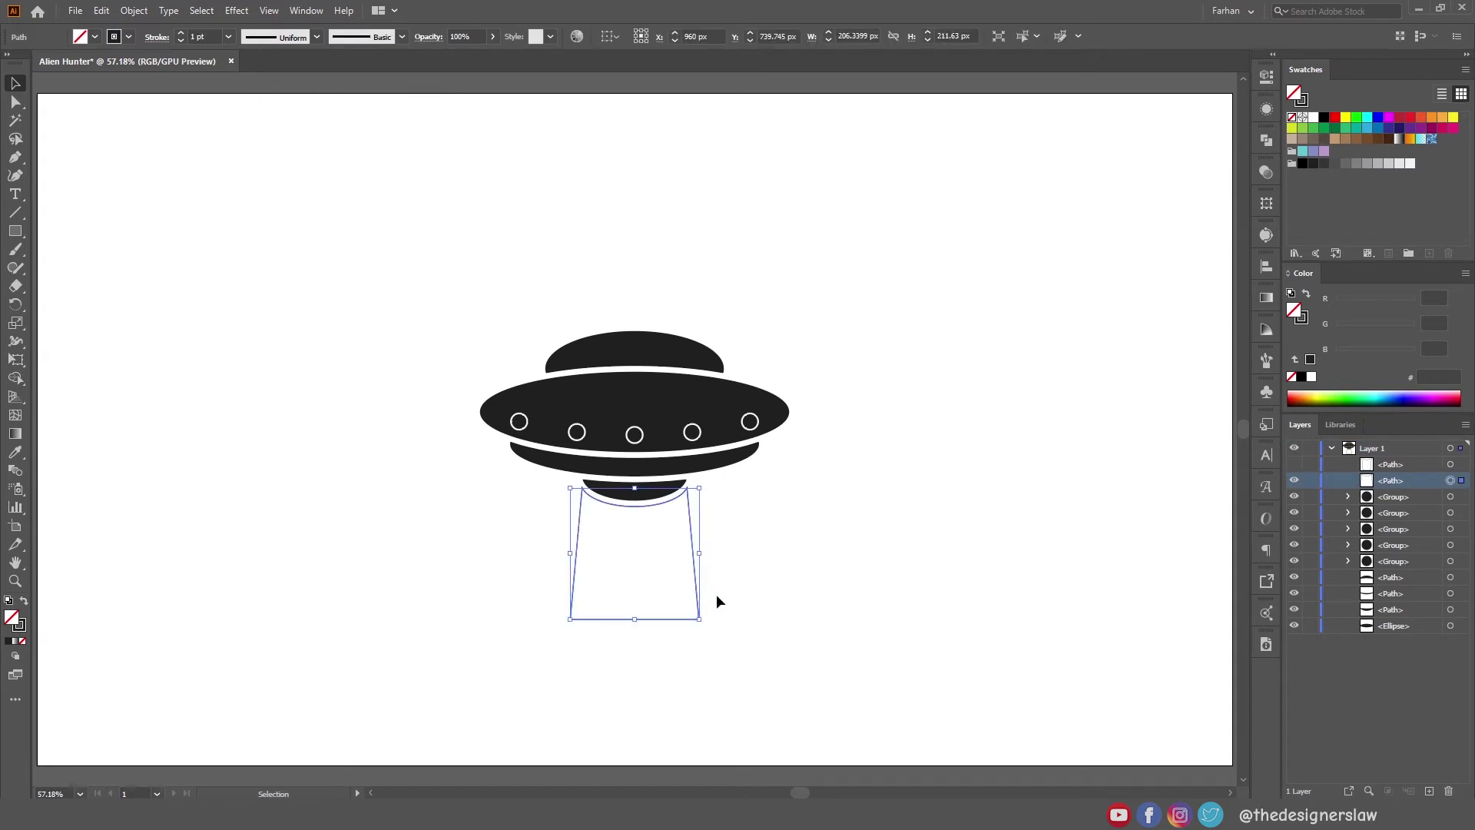
pyautogui.hotkey('shift', 'x')
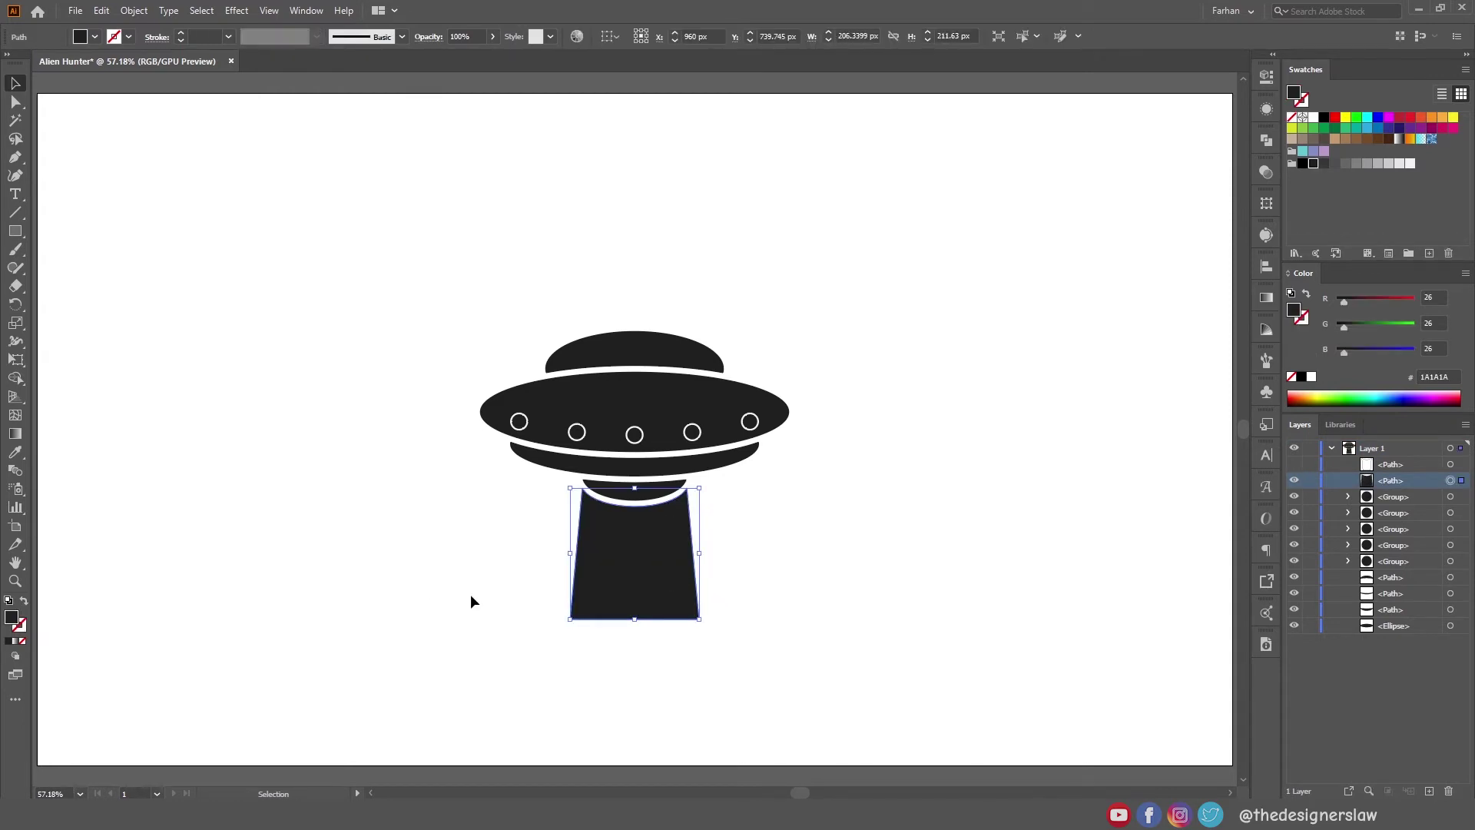
# Add an opacity mask to the outer beam and place a white FFFFFF copy of the beam shape in it
pyautogui.click(1266, 171)
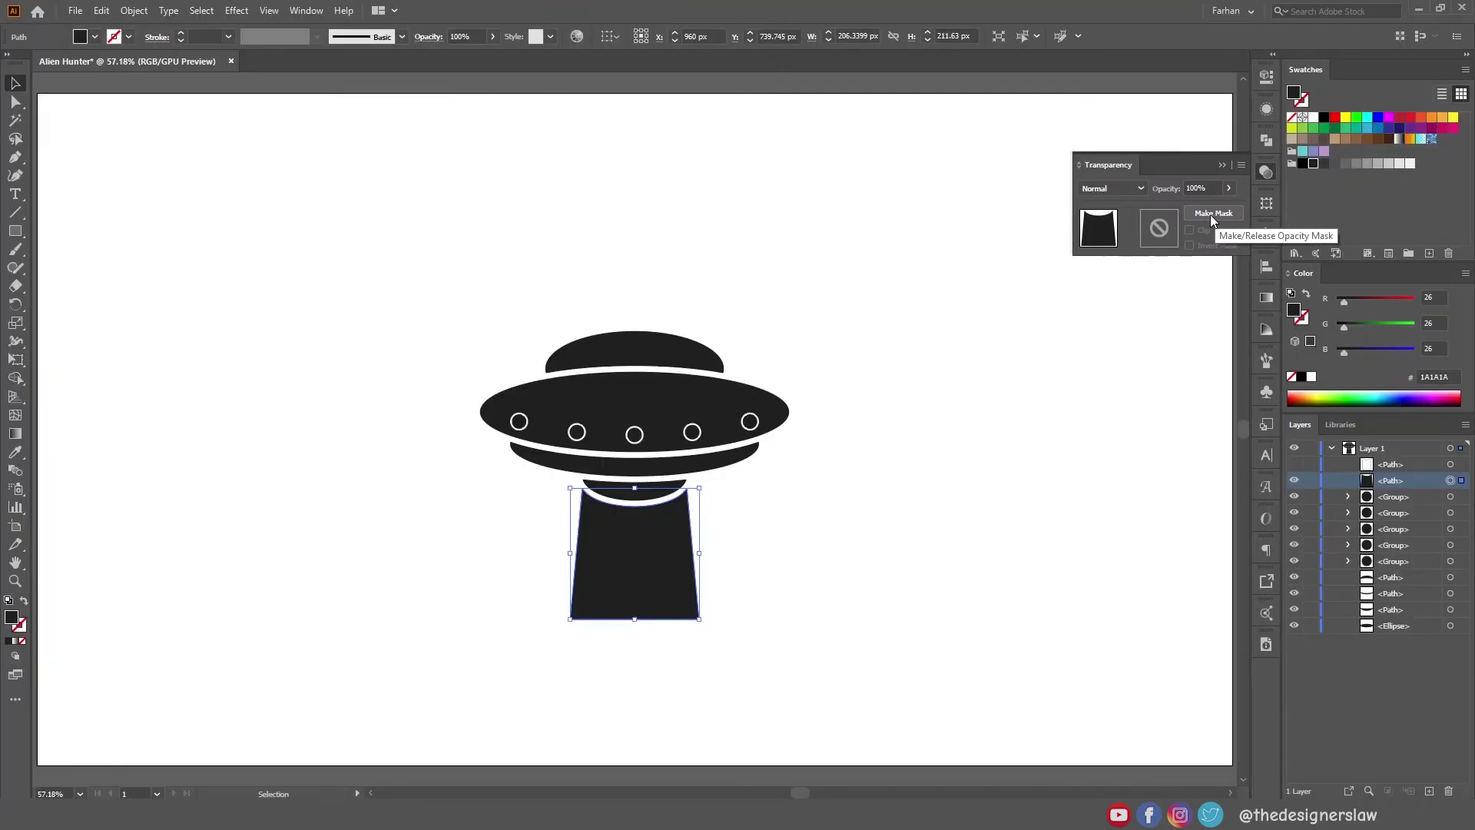
pyautogui.click(1212, 214)
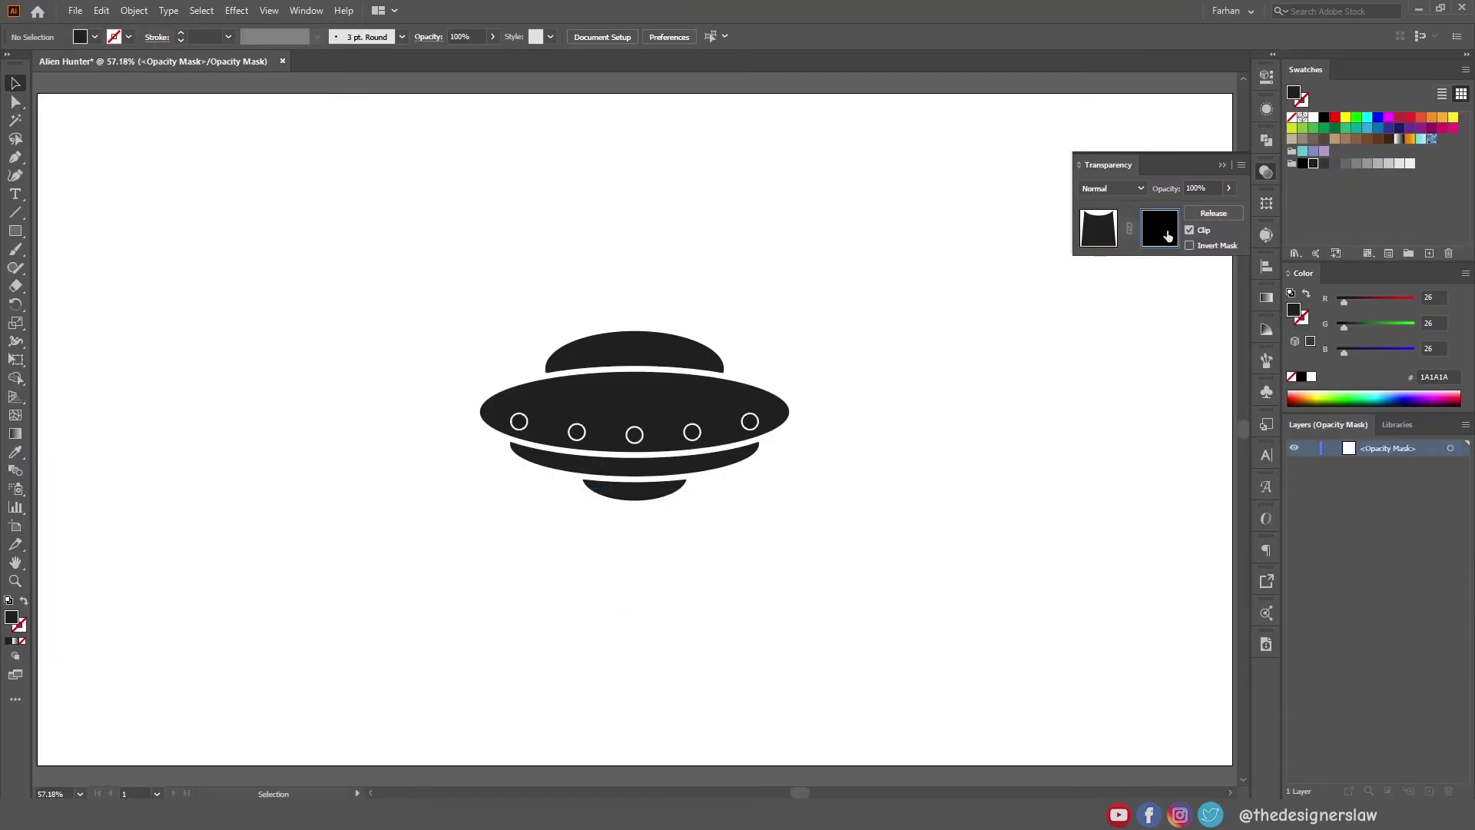
pyautogui.click(1316, 119)
# Apply a linear white-to-black gradient at -90° to the shape in the outer beam's opacity mask
pyautogui.click(1267, 299)
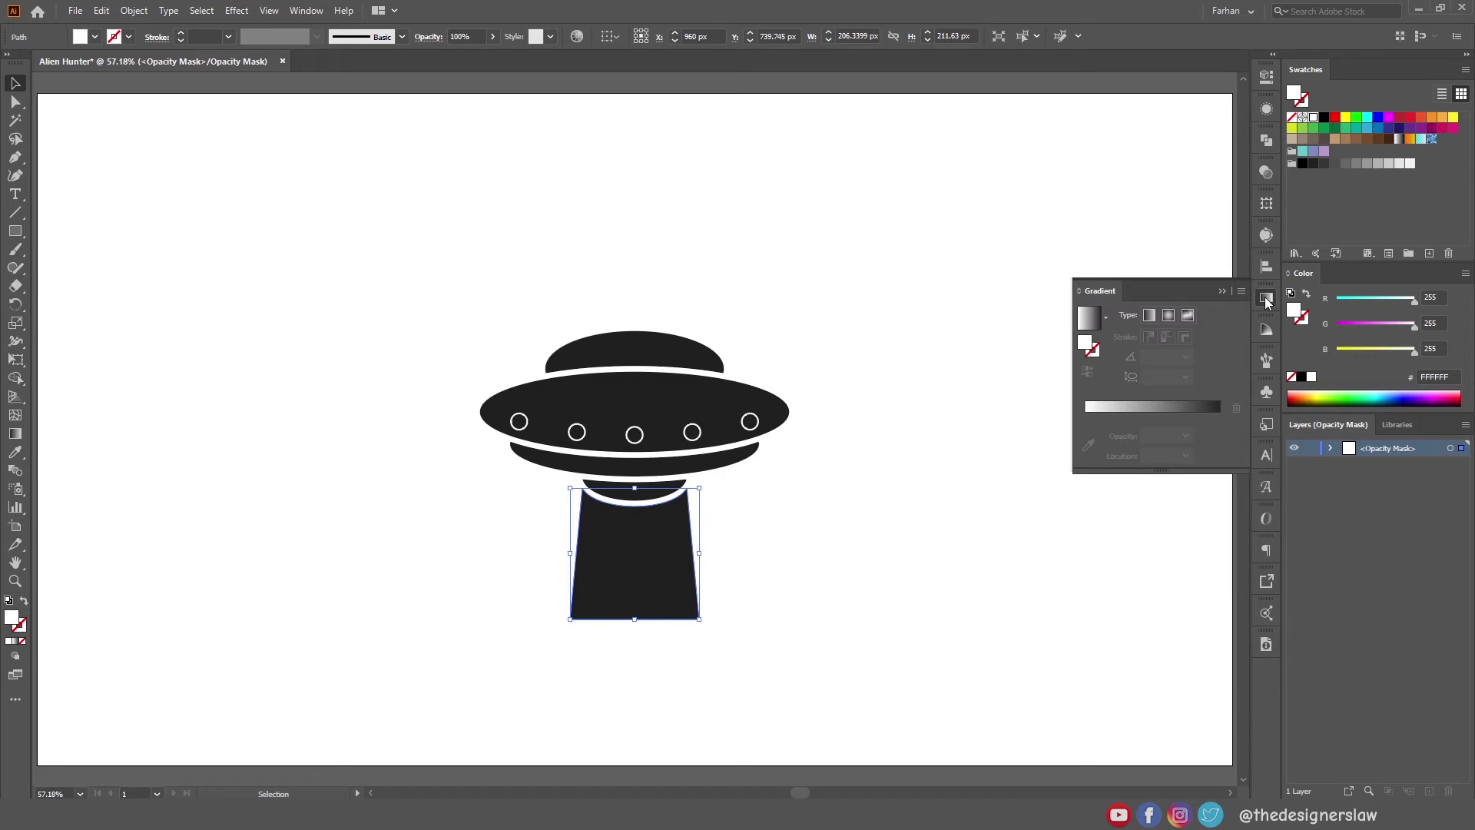
pyautogui.click(1151, 317)
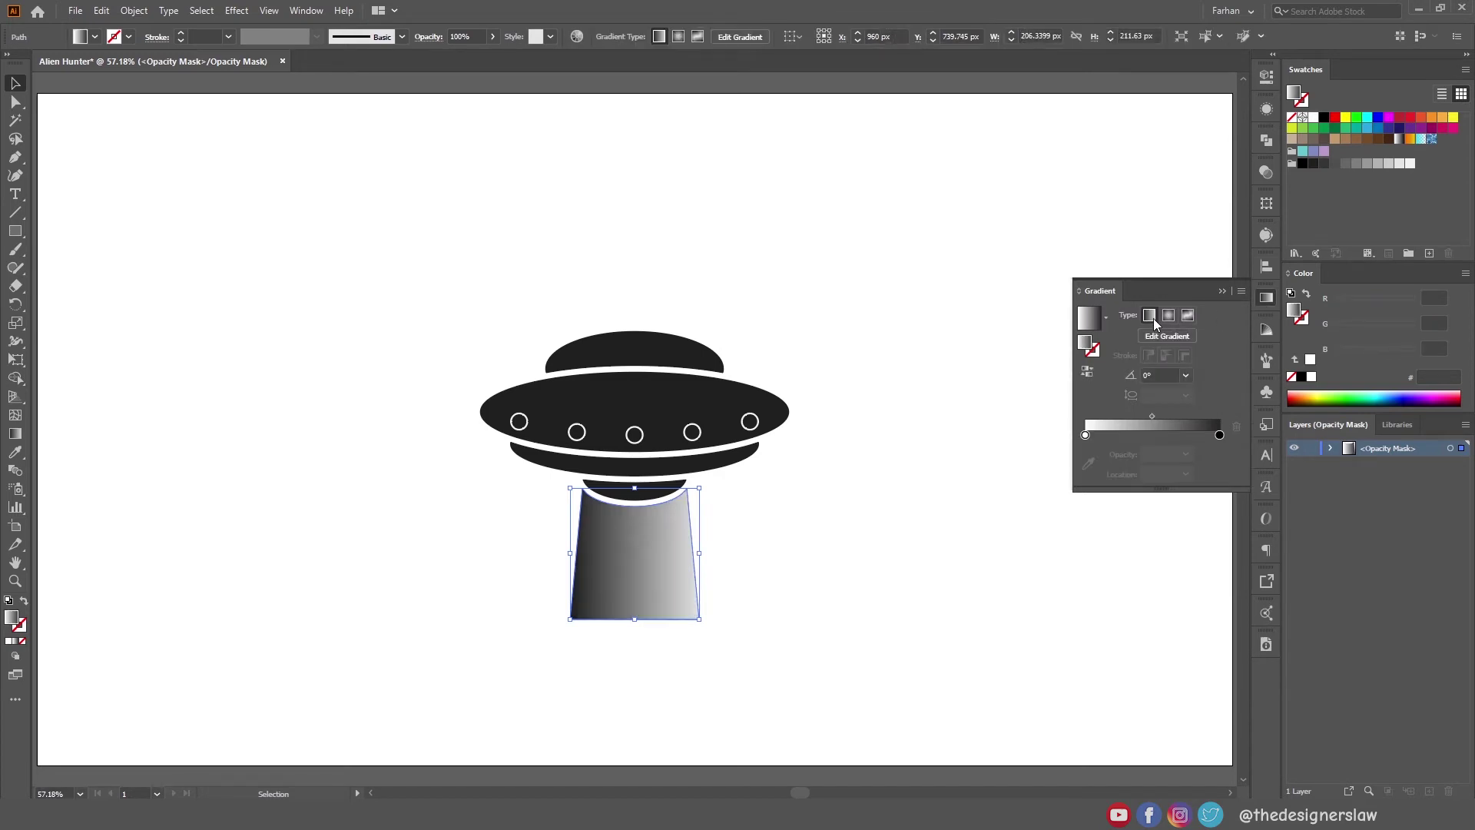
pyautogui.click(1184, 376)
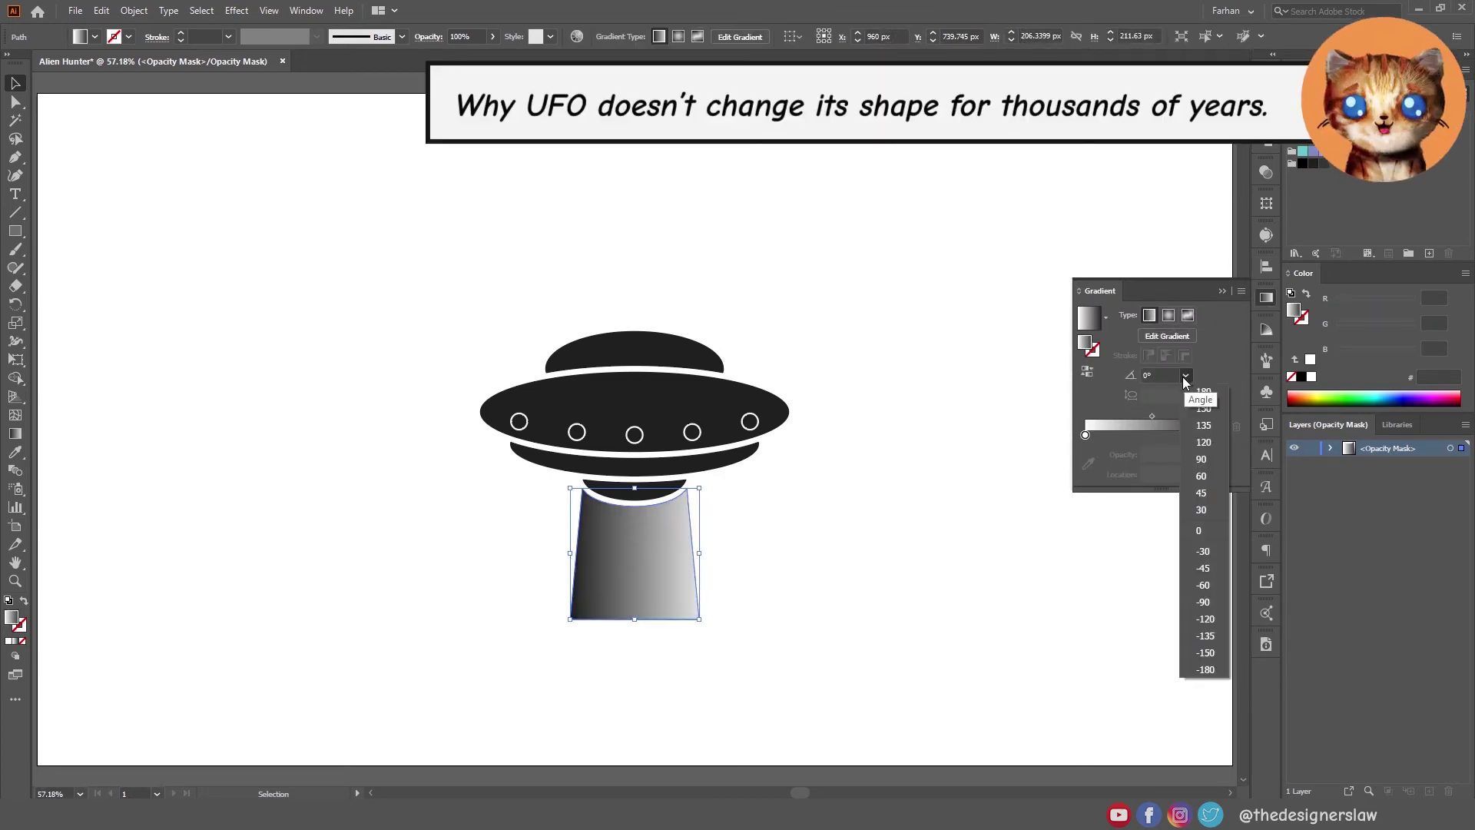
pyautogui.click(1198, 605)
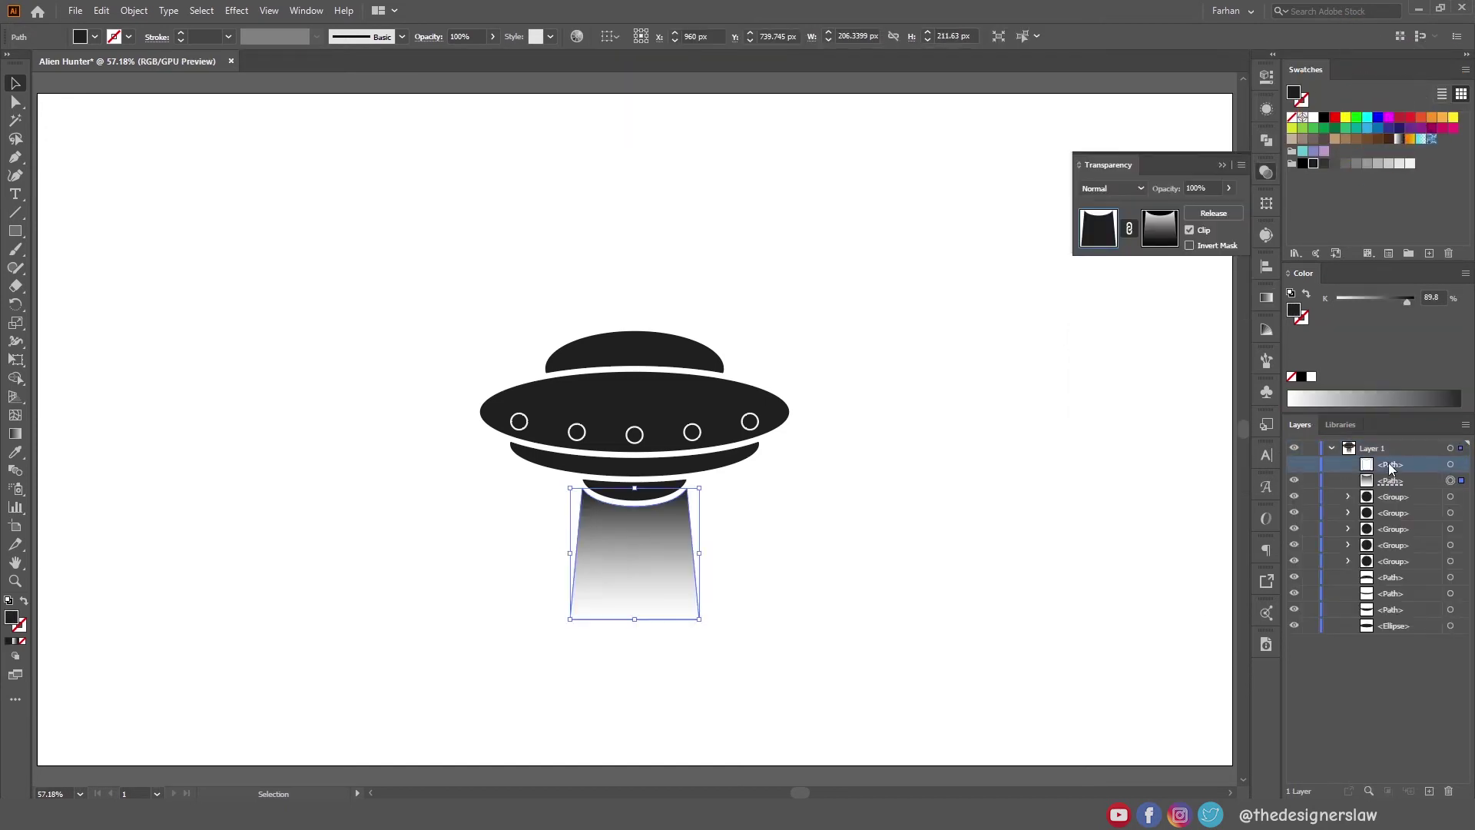
# Hide the outer beam, show the inner beam with a solid dark fill, and add an opacity mask containing its copy
pyautogui.click(1295, 478)
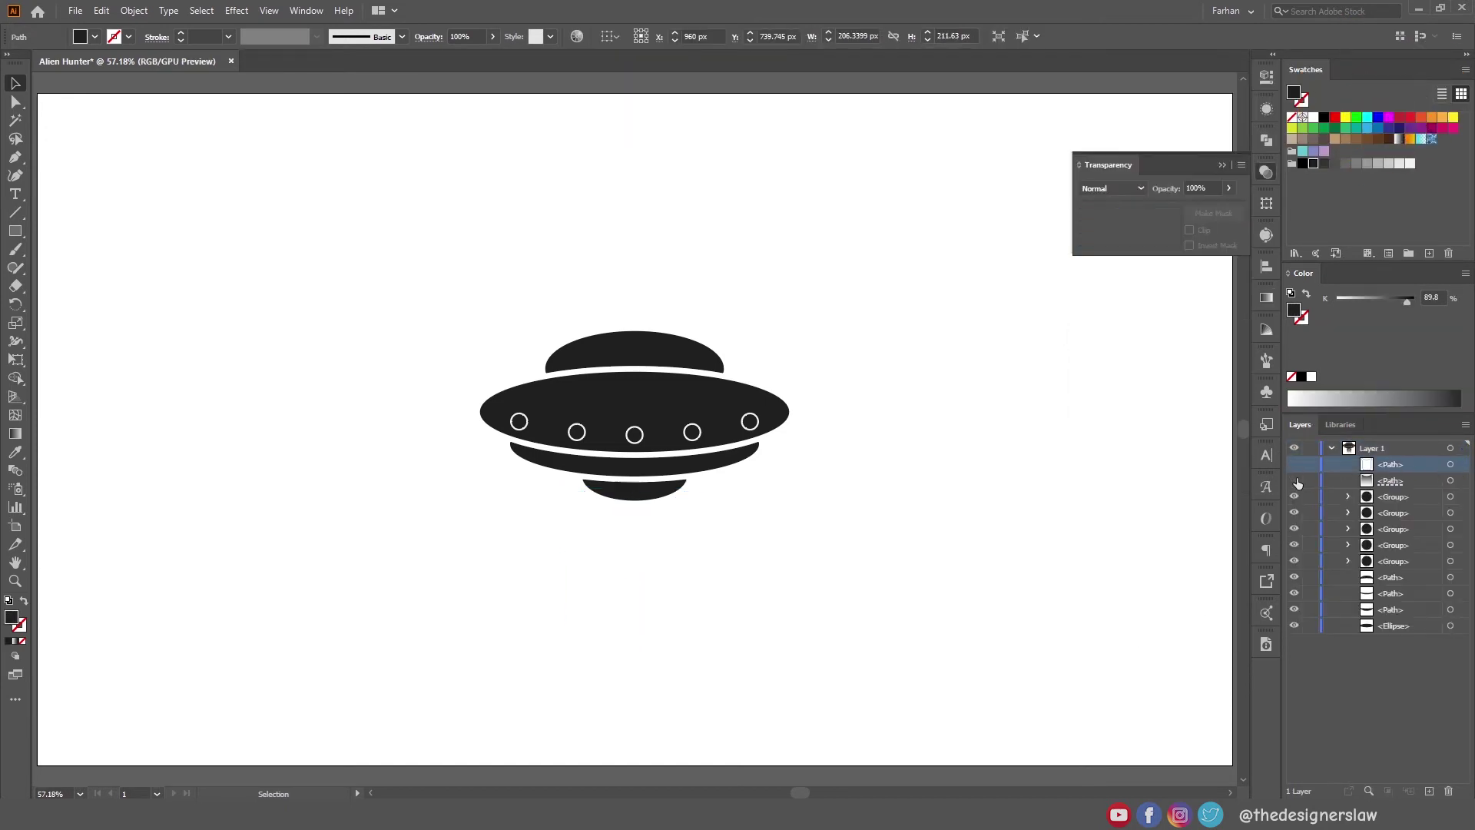
pyautogui.click(675, 577)
pyautogui.click(1214, 213)
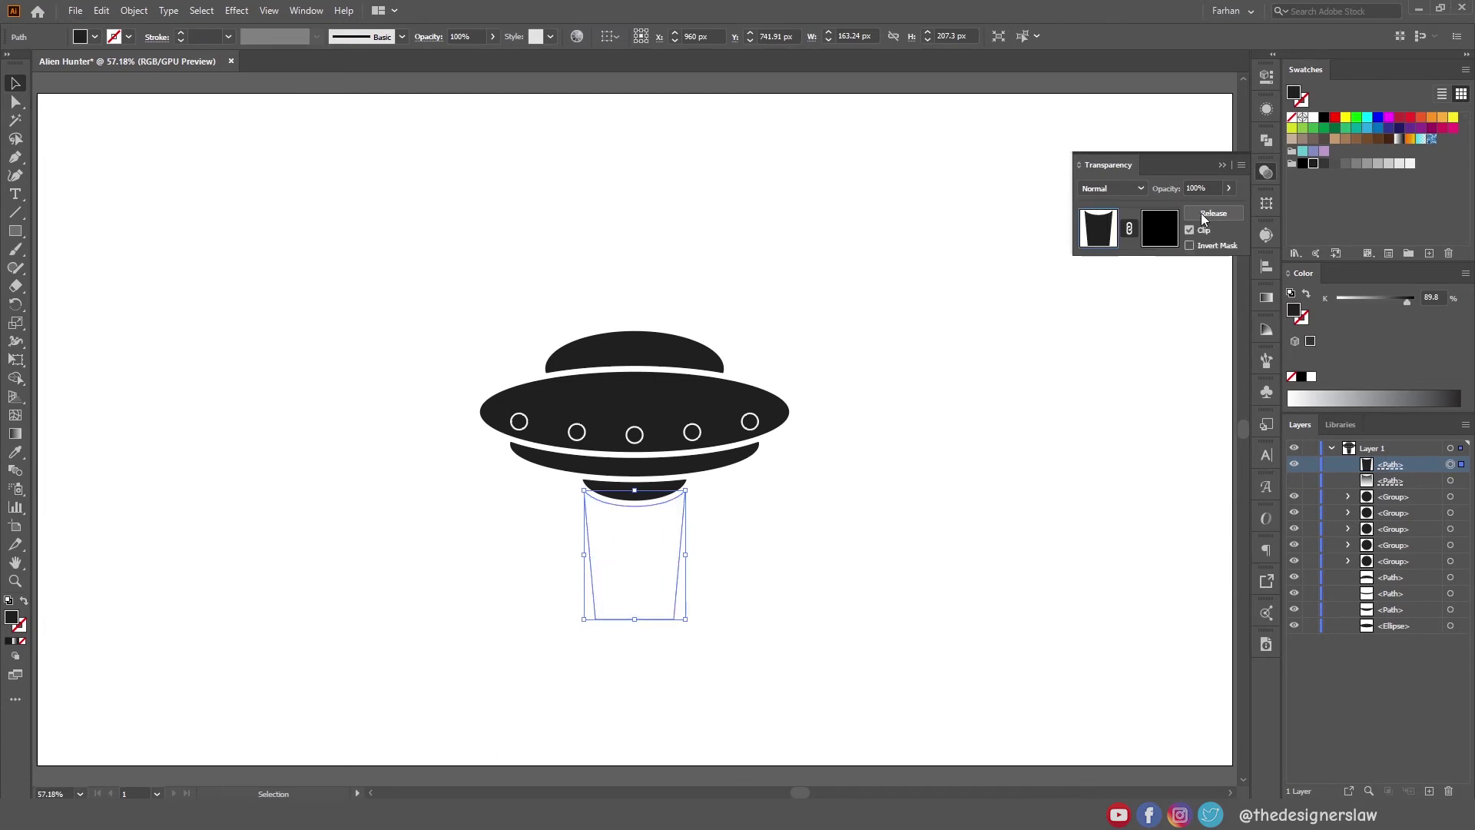
pyautogui.click(1161, 228)
pyautogui.hotkey('ctrl', 'f')
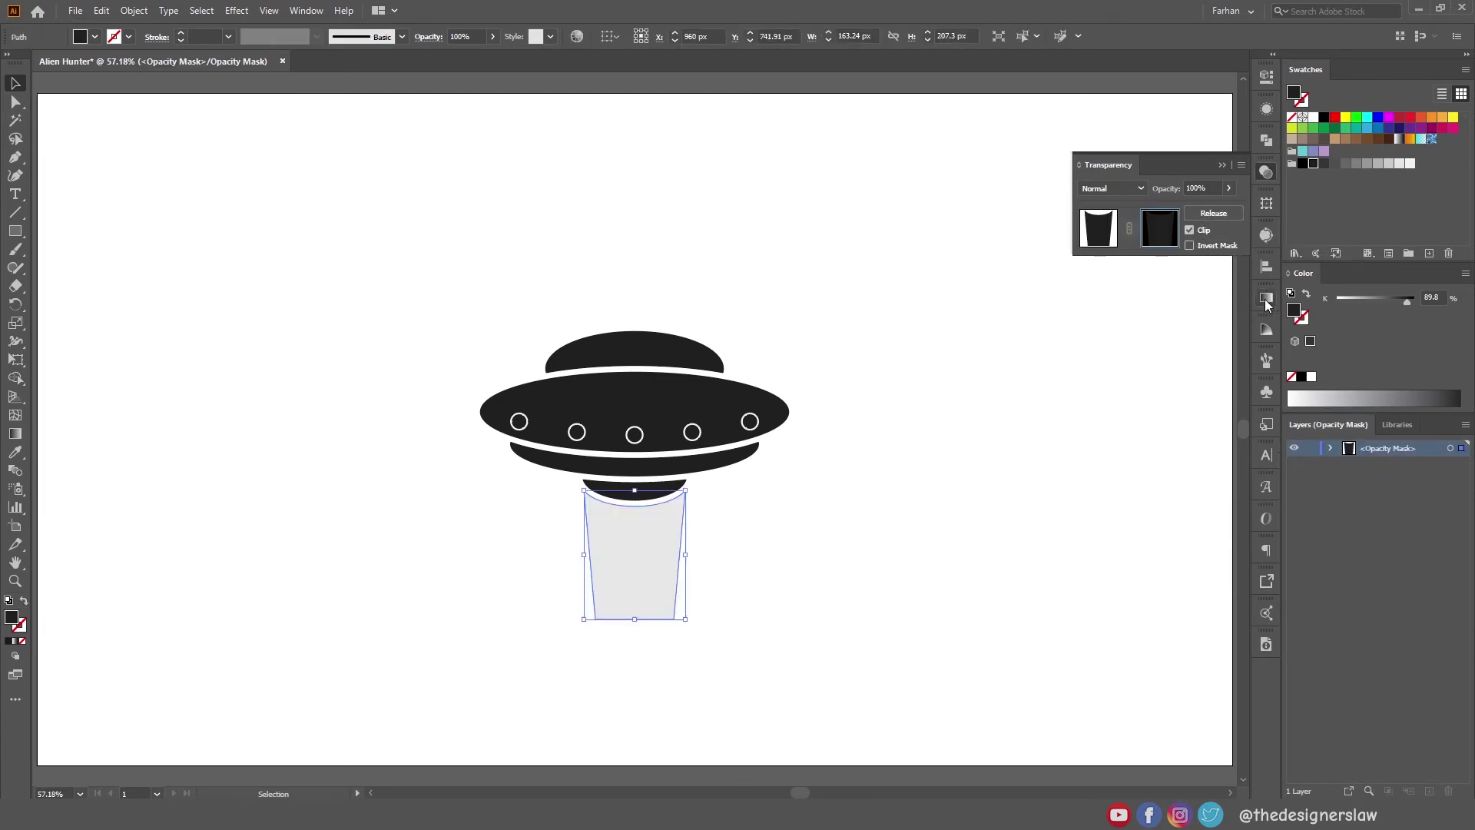
# Apply a vertical linear gradient to the mask shape so the inner beam fades out toward its lower end
pyautogui.click(1266, 297)
pyautogui.click(1150, 315)
pyautogui.click(1186, 375)
pyautogui.click(1206, 586)
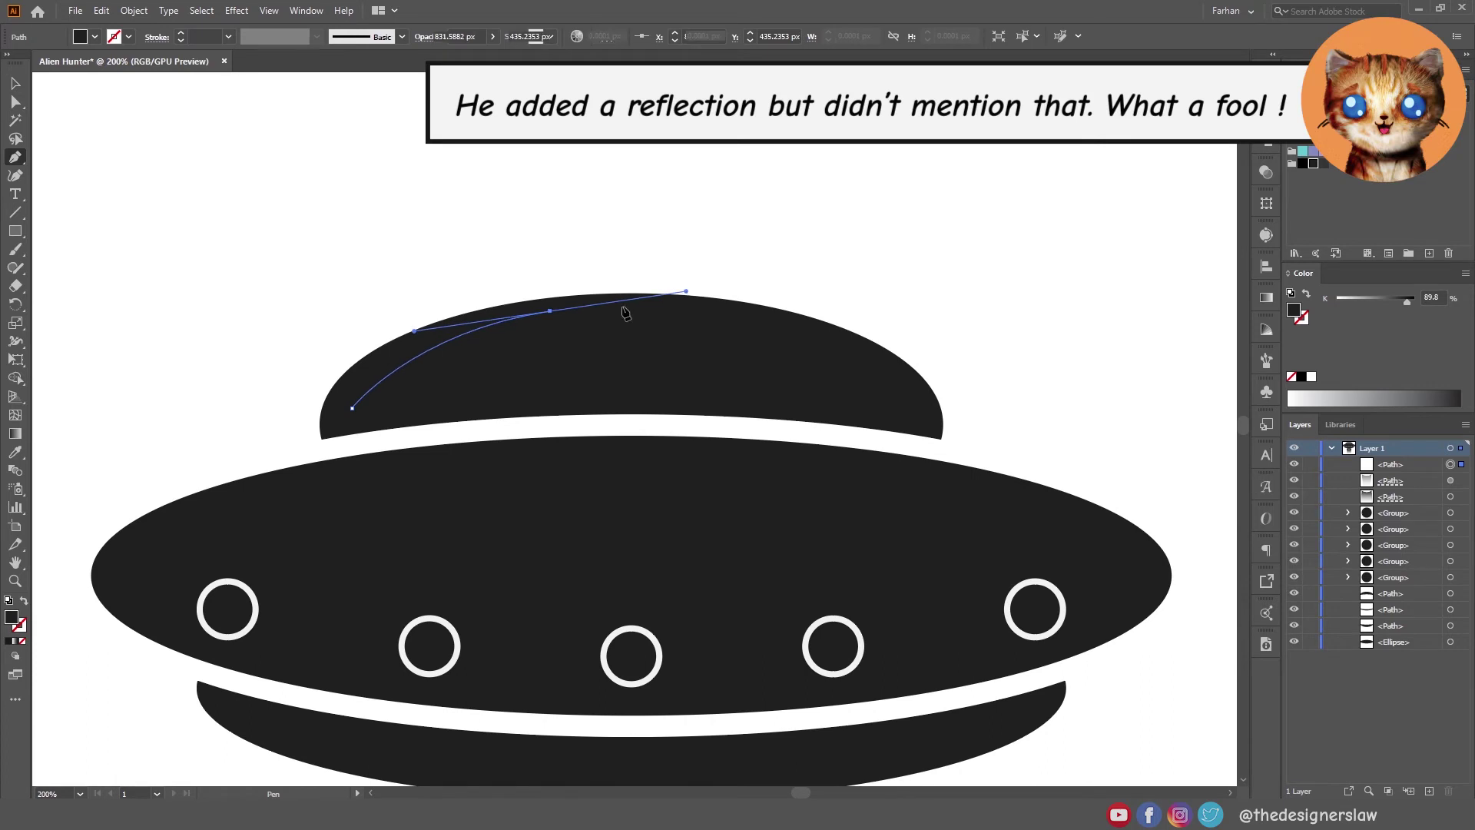
# Draw a slim curved light reflection along the dome's upper-left edge with the Pen tool
pyautogui.click(539, 331)
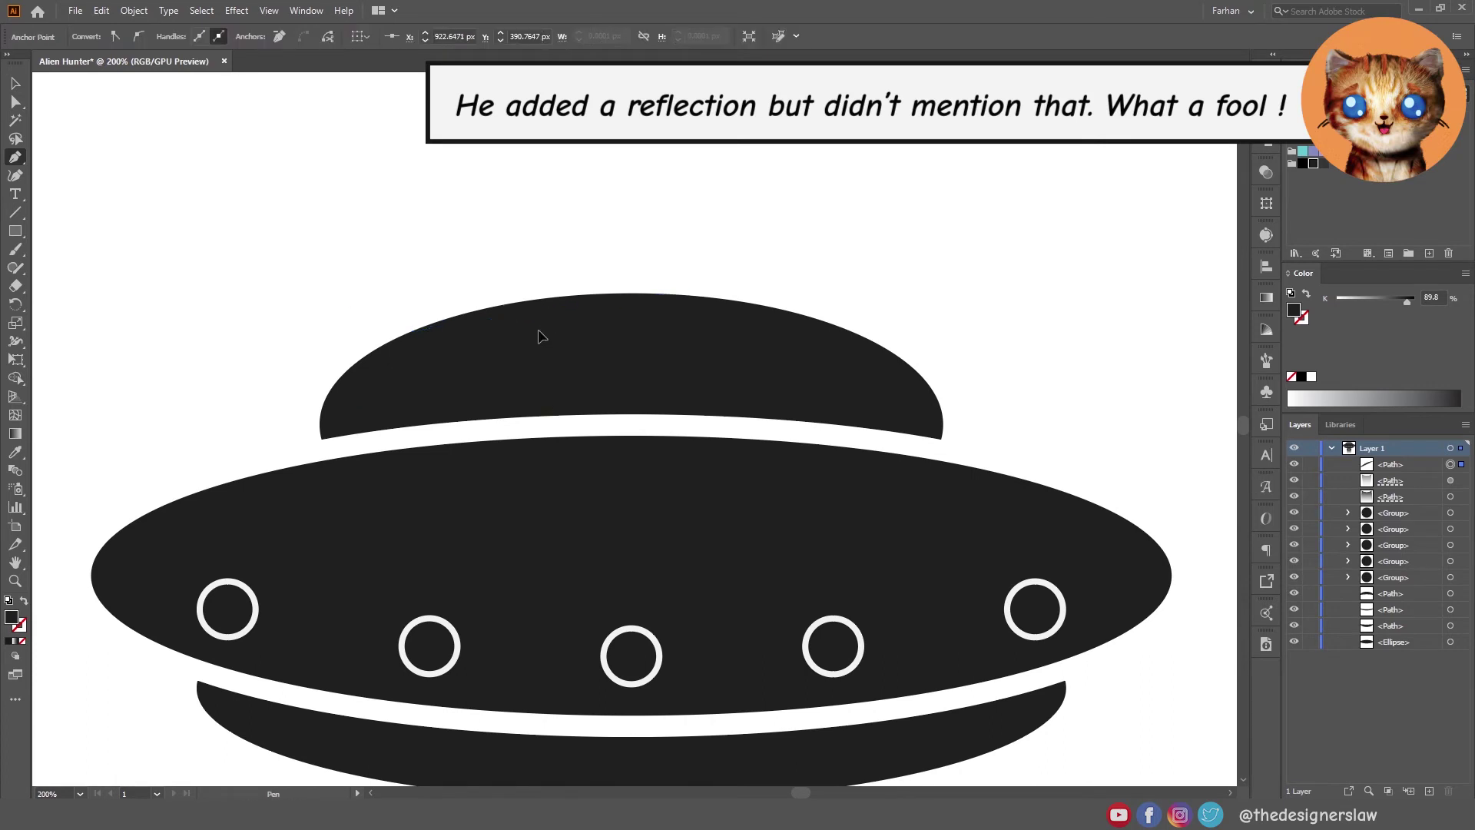
pyautogui.click(353, 408)
pyautogui.press('v')
pyautogui.hotkey('ctrl', '0')
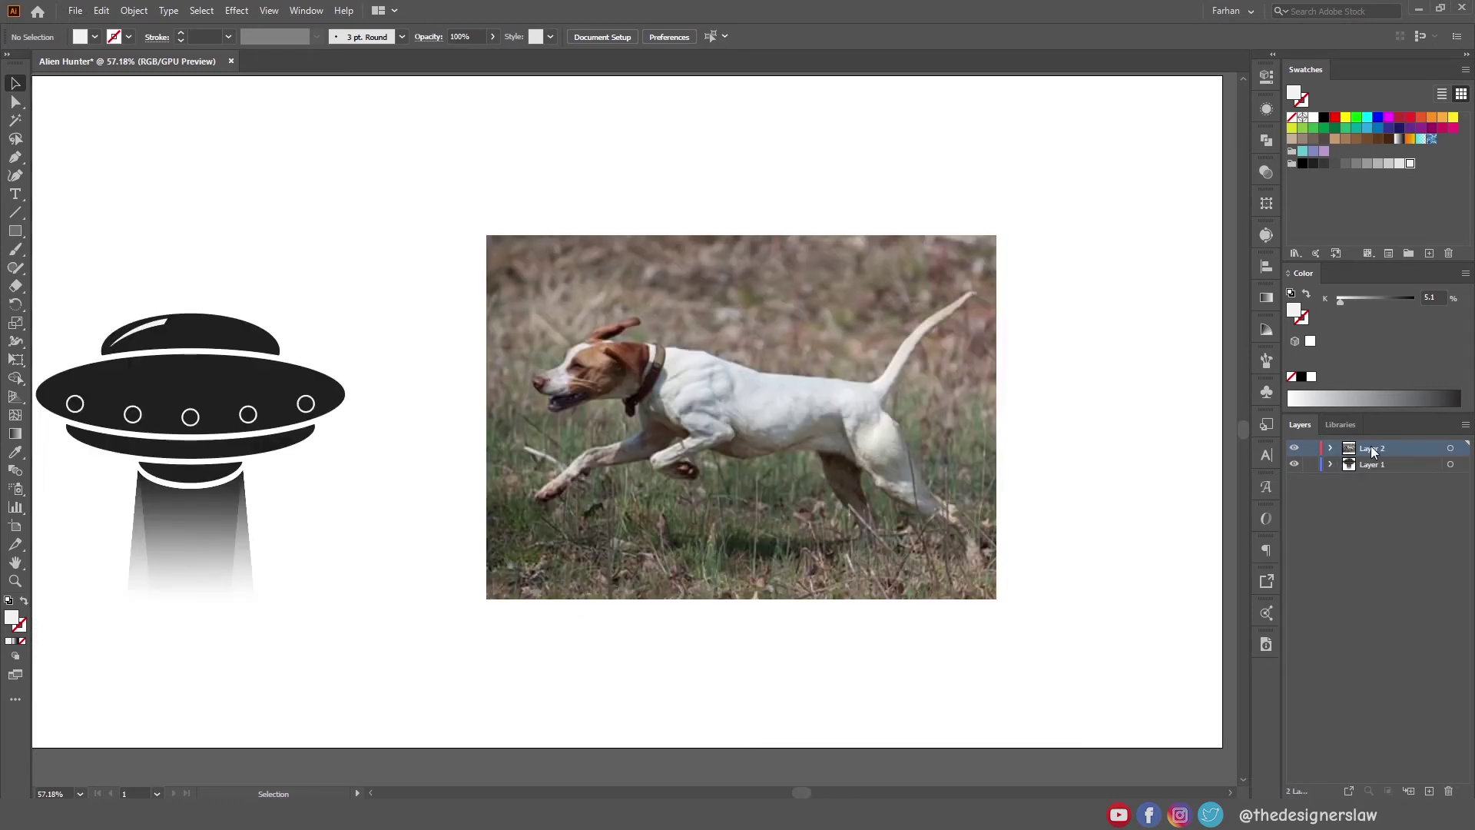
# Add a new layer above the locked dog photo and trace the top of the dog's head and neck with the Pen tool
pyautogui.click(1437, 791)
pyautogui.hotkey('ctrl', '=')
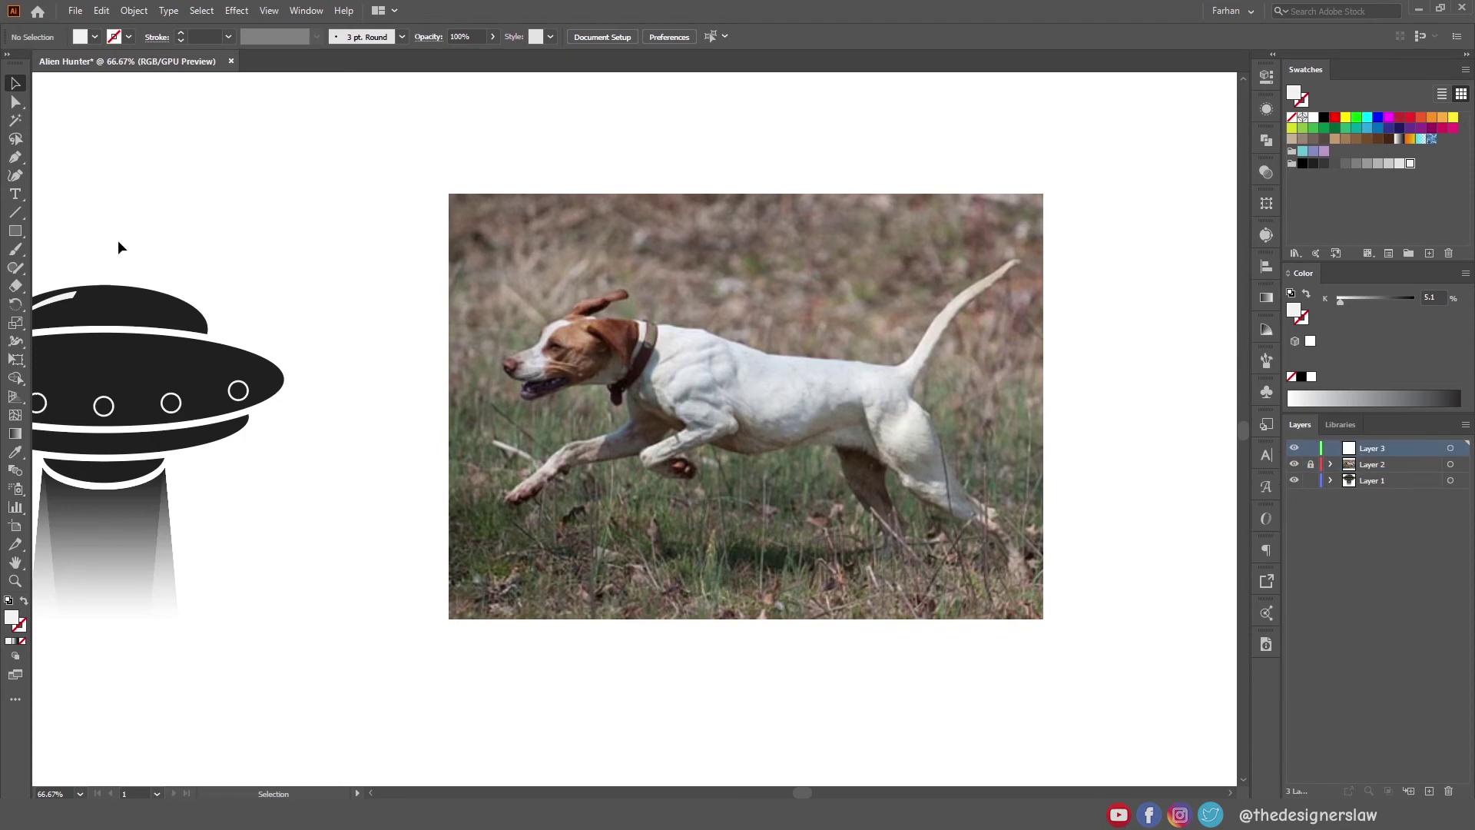
pyautogui.press('p')
pyautogui.hotkey('ctrl', '=')
pyautogui.hotkey('ctrl', '=')
pyautogui.hotkey('ctrl', '=')
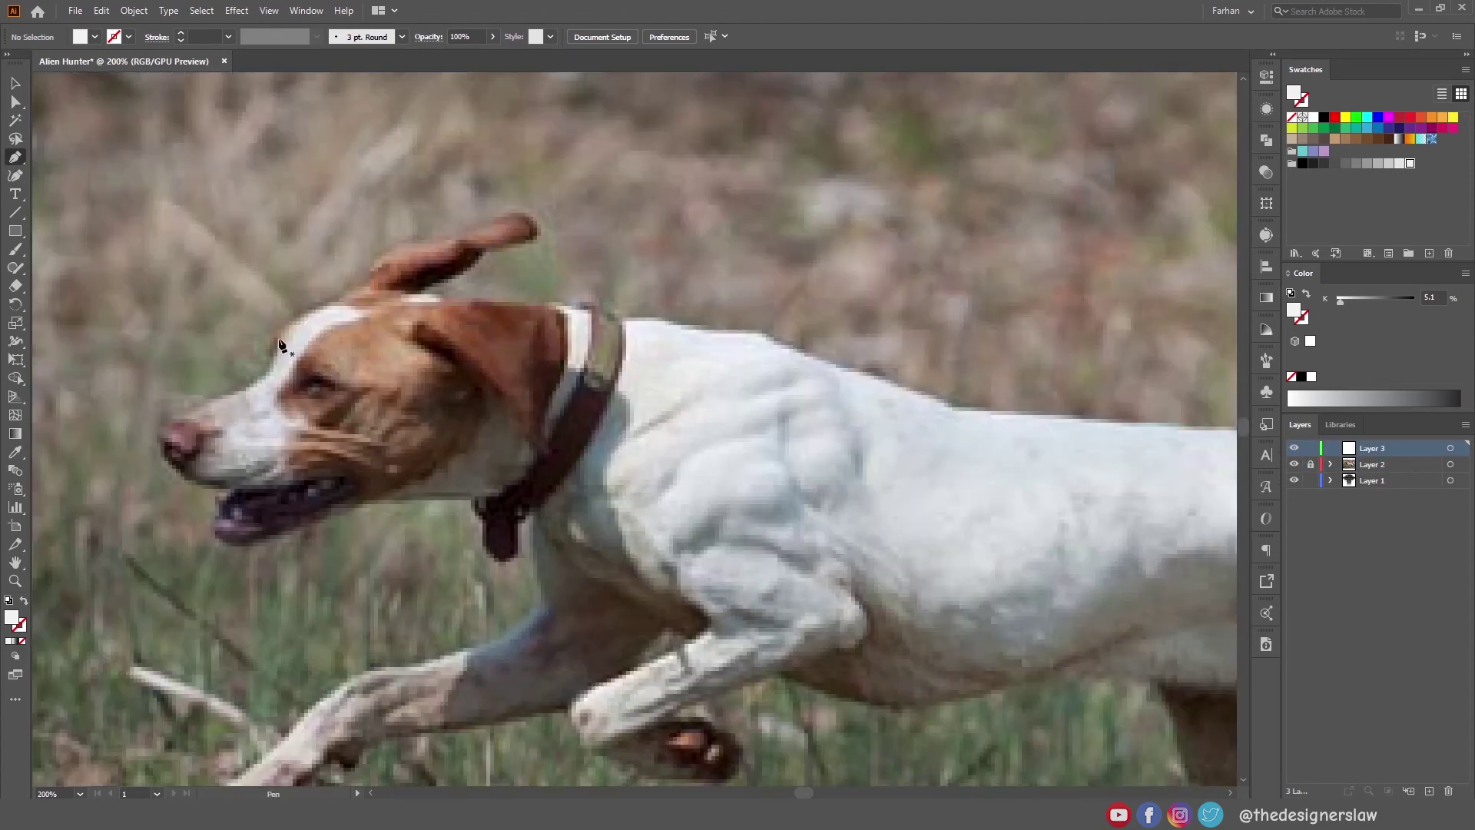
pyautogui.click(343, 313)
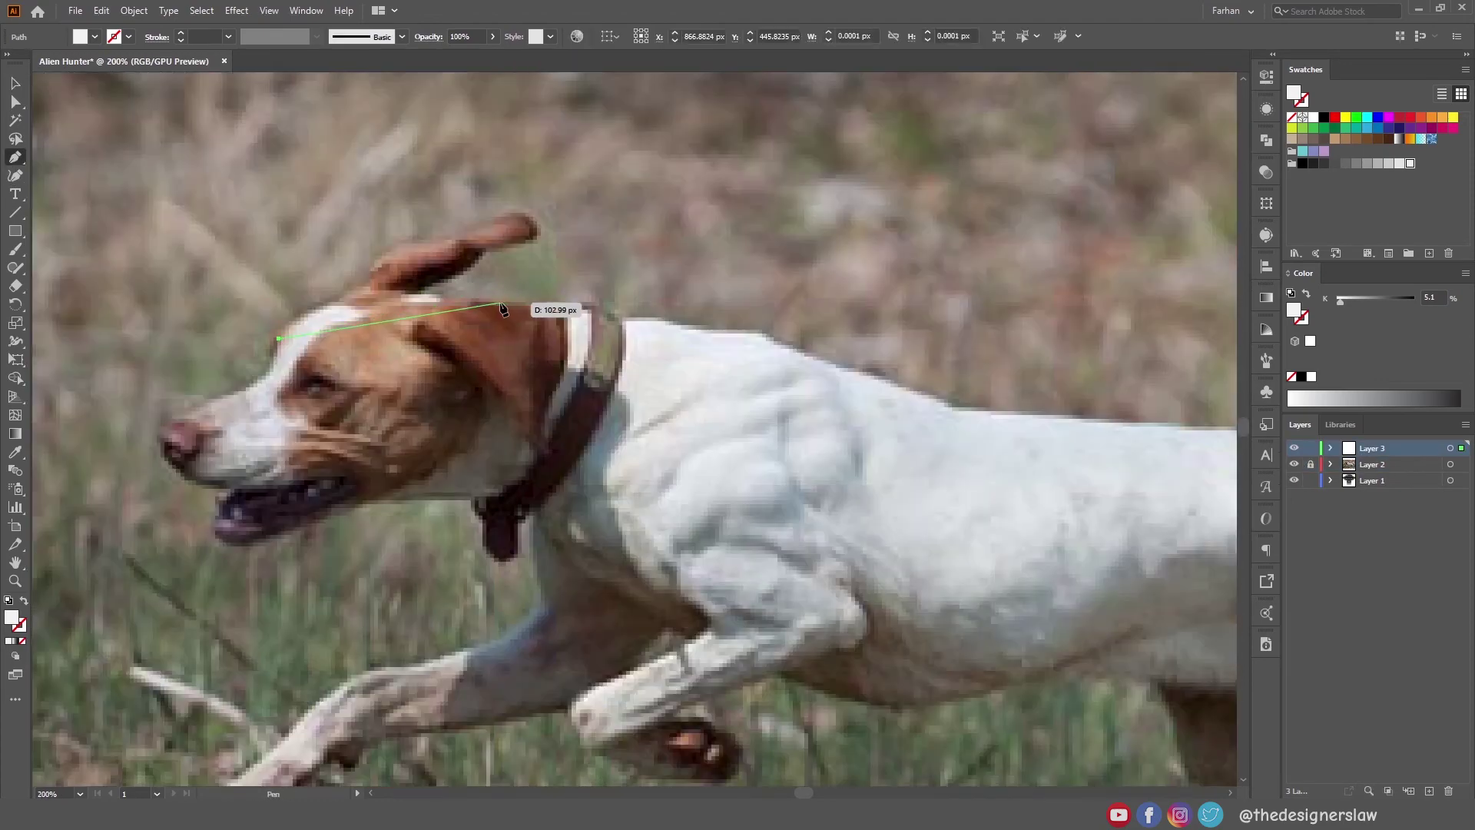
pyautogui.moveTo(600, 322); pyautogui.dragTo(844, 362)
pyautogui.click(774, 350)
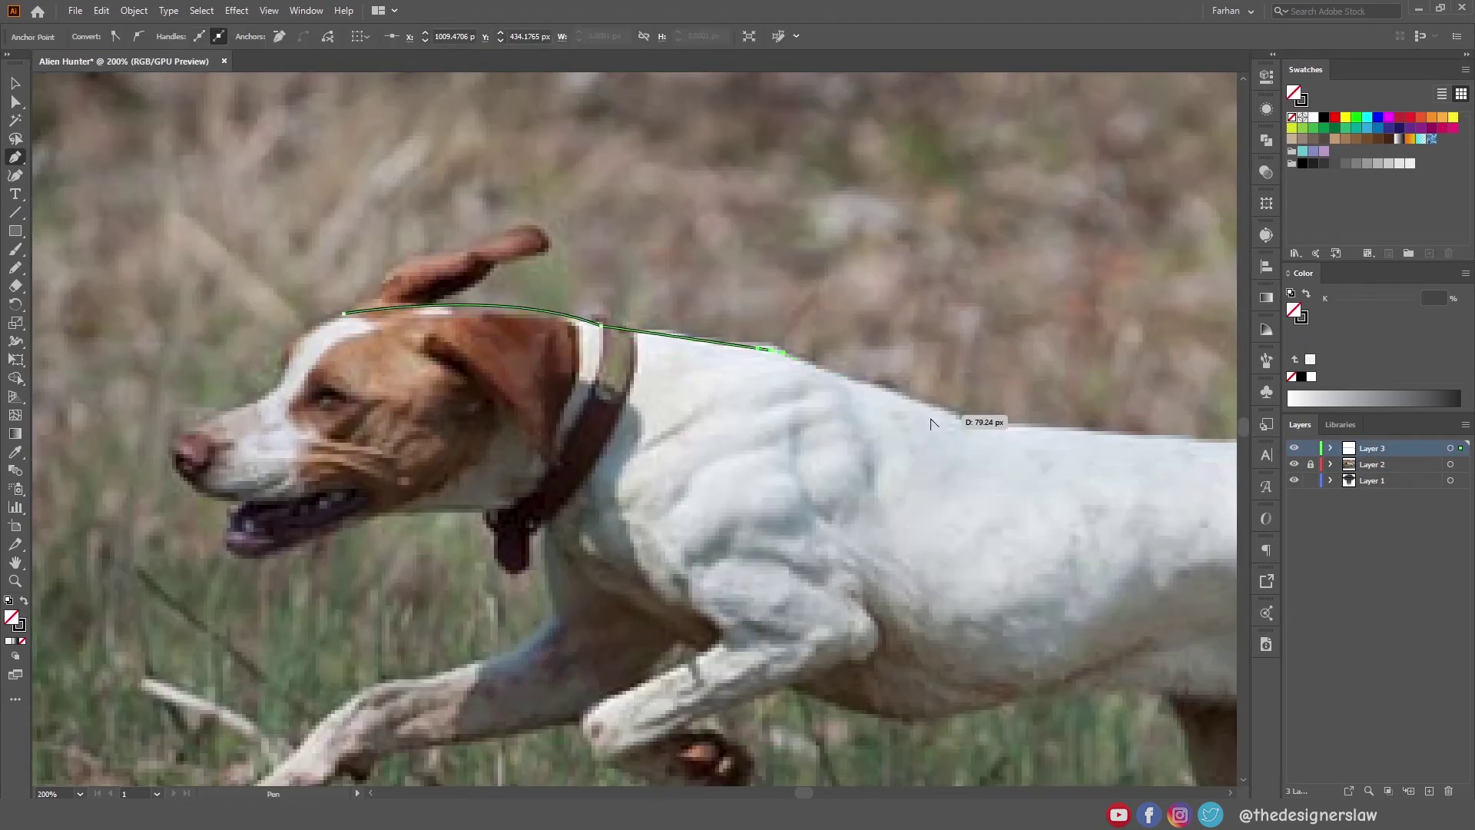
# Continue the dog's outline along its back and up the upper edge of the tail to the tip
pyautogui.hotkey('ctrl', '-')
pyautogui.click(607, 411)
pyautogui.click(859, 431)
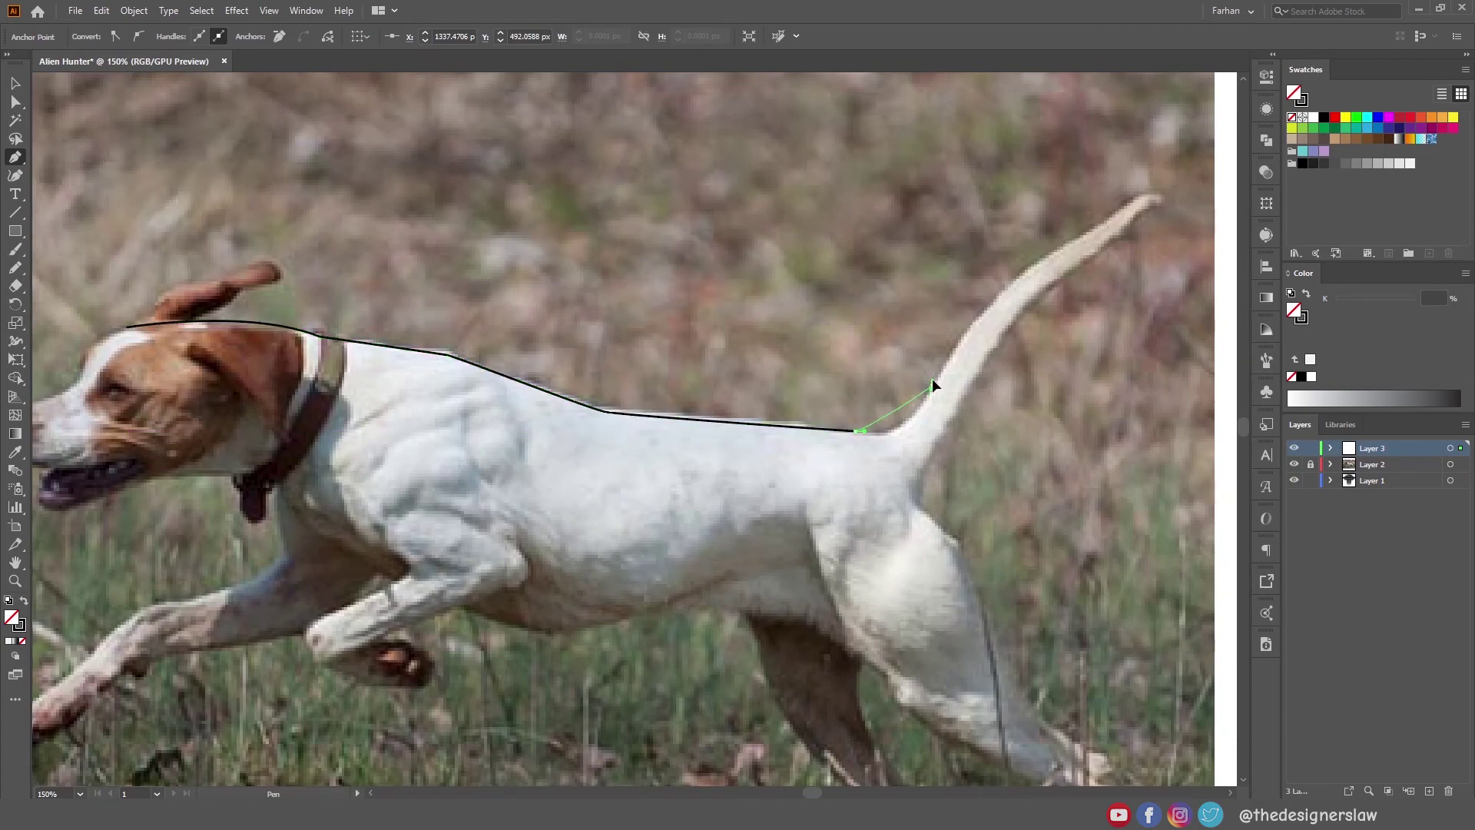
pyautogui.click(932, 384)
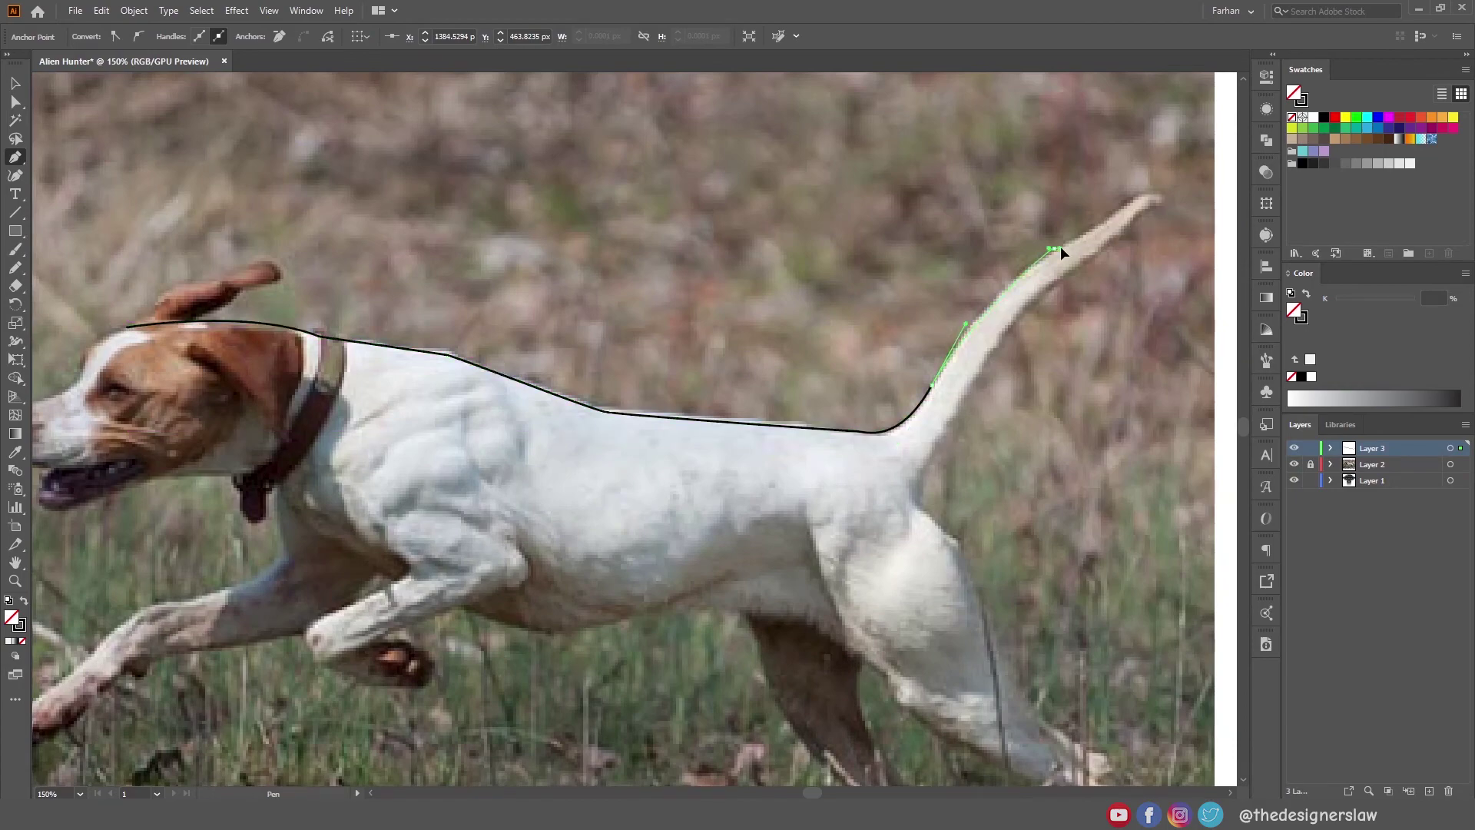
pyautogui.click(1152, 198)
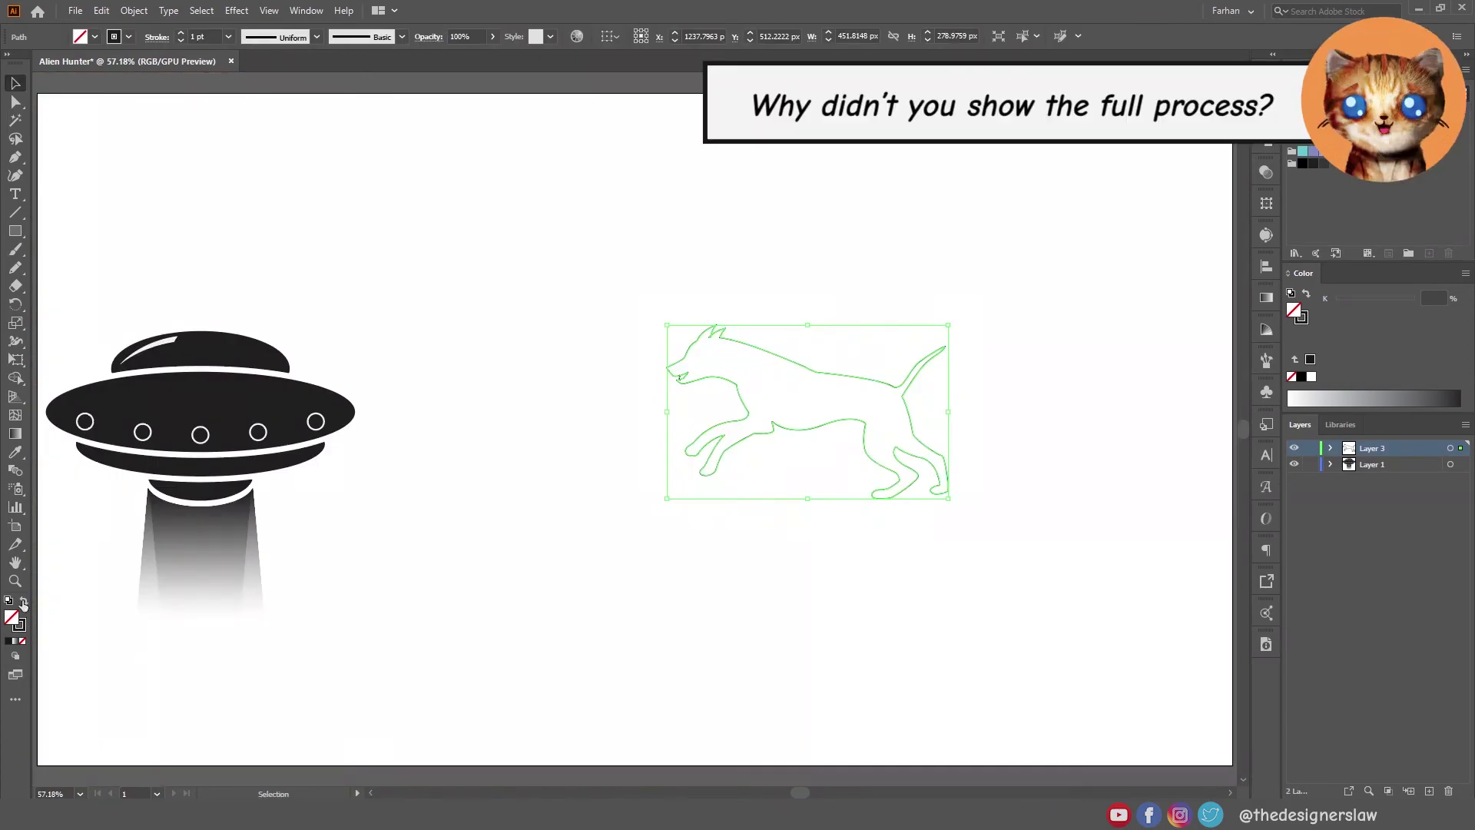
# Turn the dog outline into a solid dark silhouette without a stroke and move it closer to the saucer
pyautogui.hotkey('shift', 'x')
pyautogui.click(784, 477)
pyautogui.moveTo(836, 435); pyautogui.dragTo(574, 529)
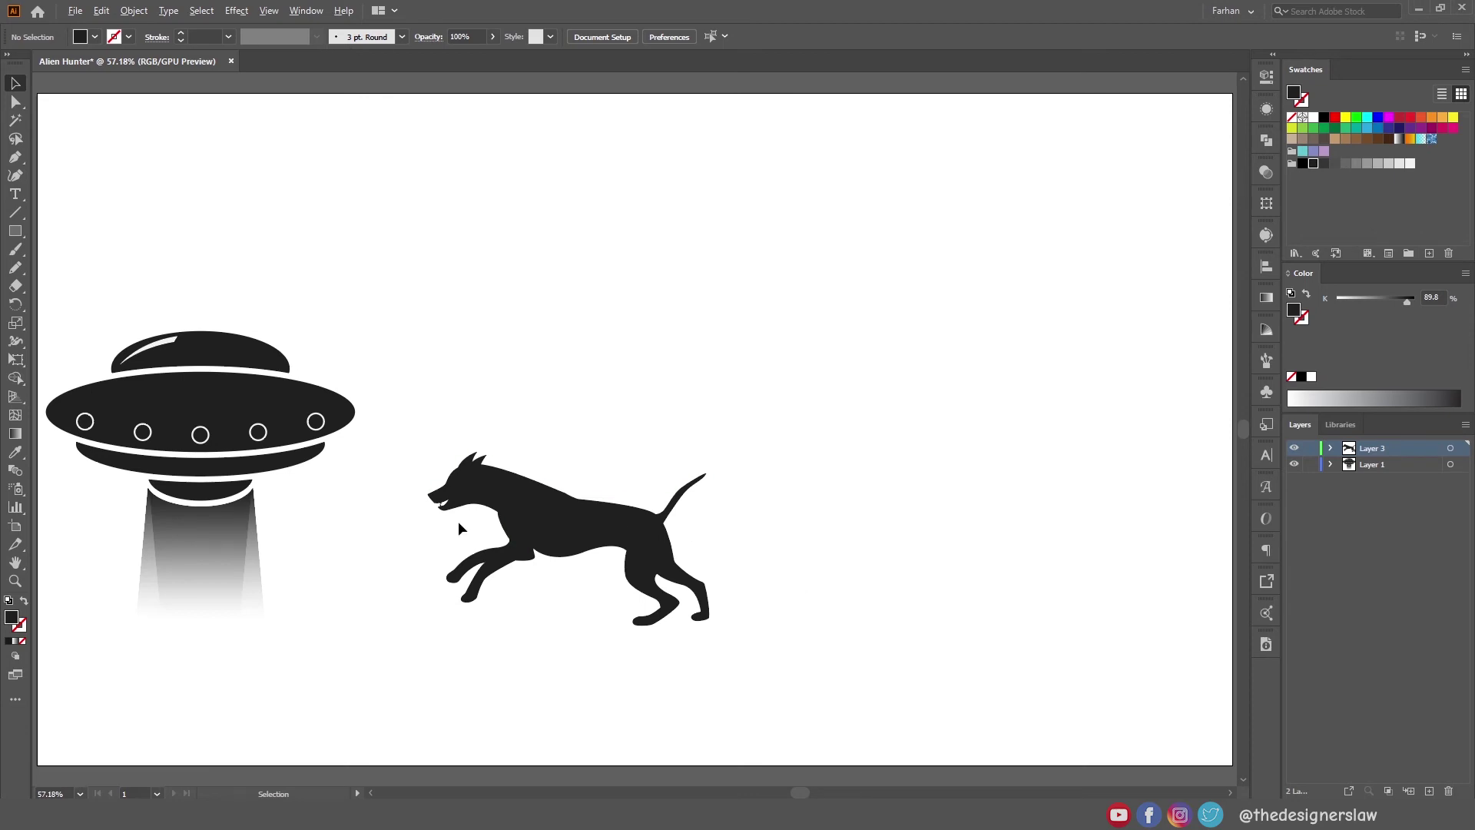
# Draw a closed dark shape with the Pen tool over the dog's open mouth and teeth to fill the gap between the jaws
pyautogui.scroll(10, 458, 521)
pyautogui.press('p')
pyautogui.scroll(3, 567, 444)
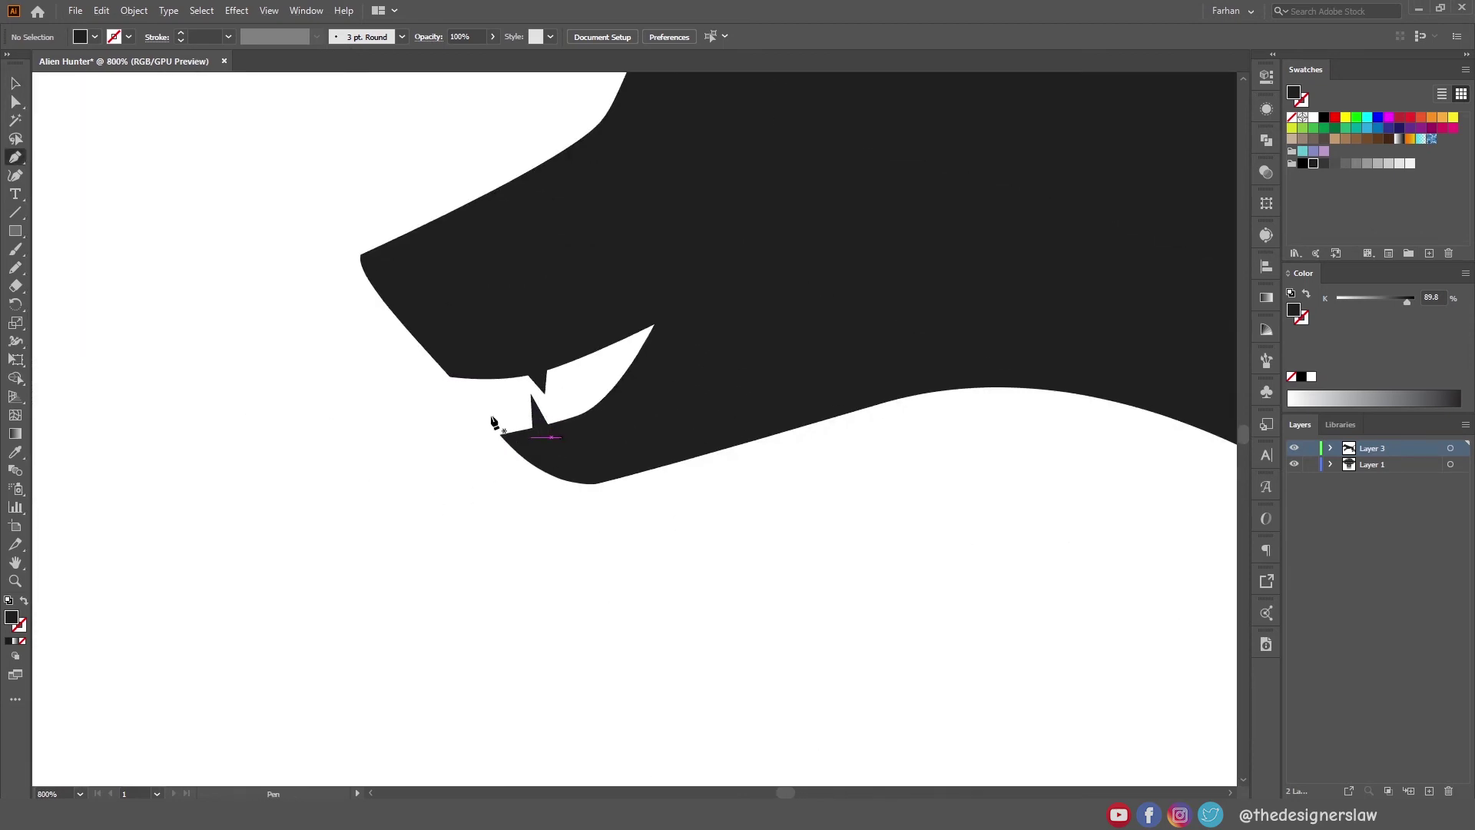
pyautogui.click(445, 372)
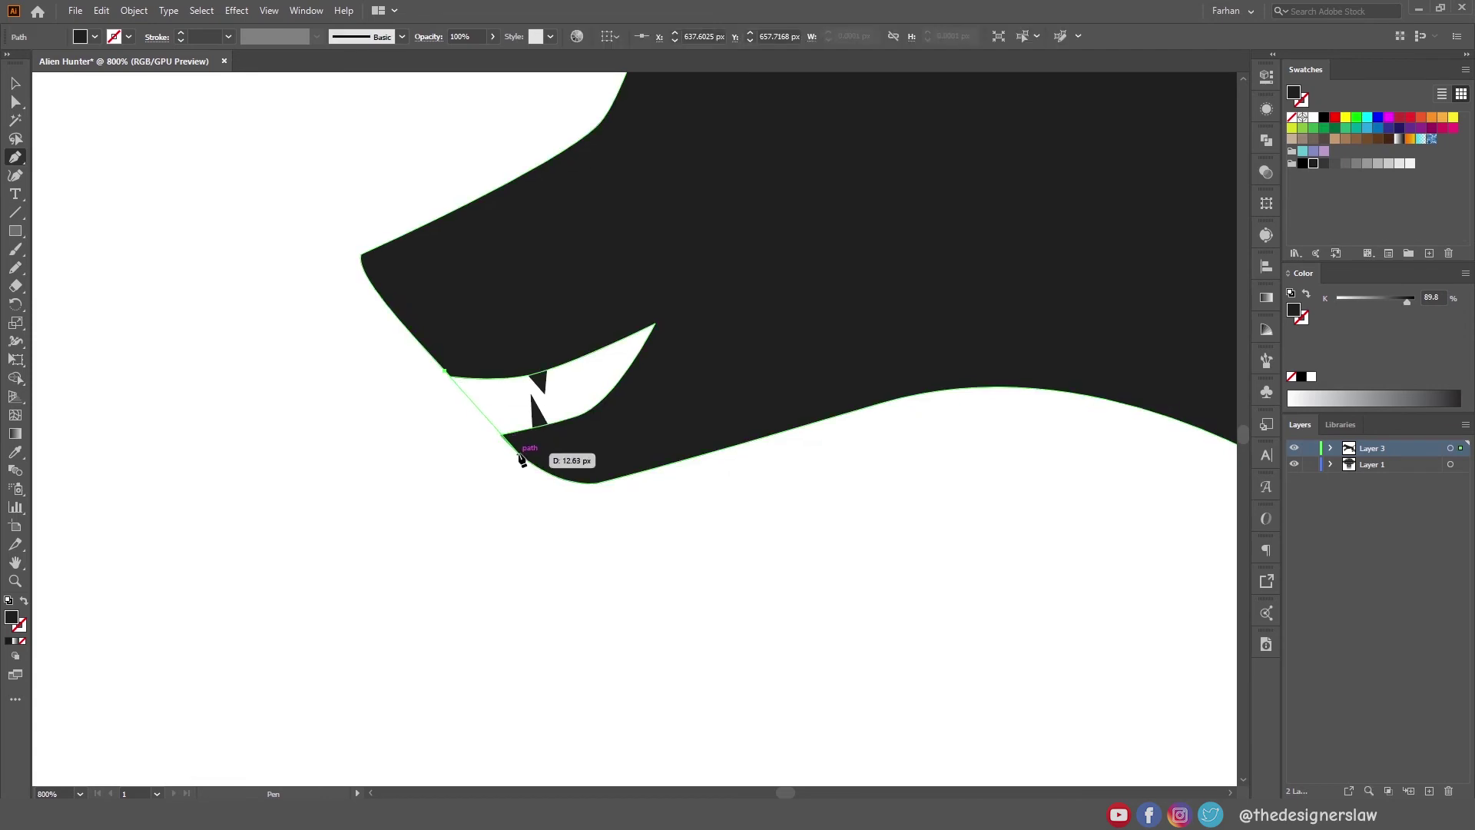
pyautogui.click(501, 436)
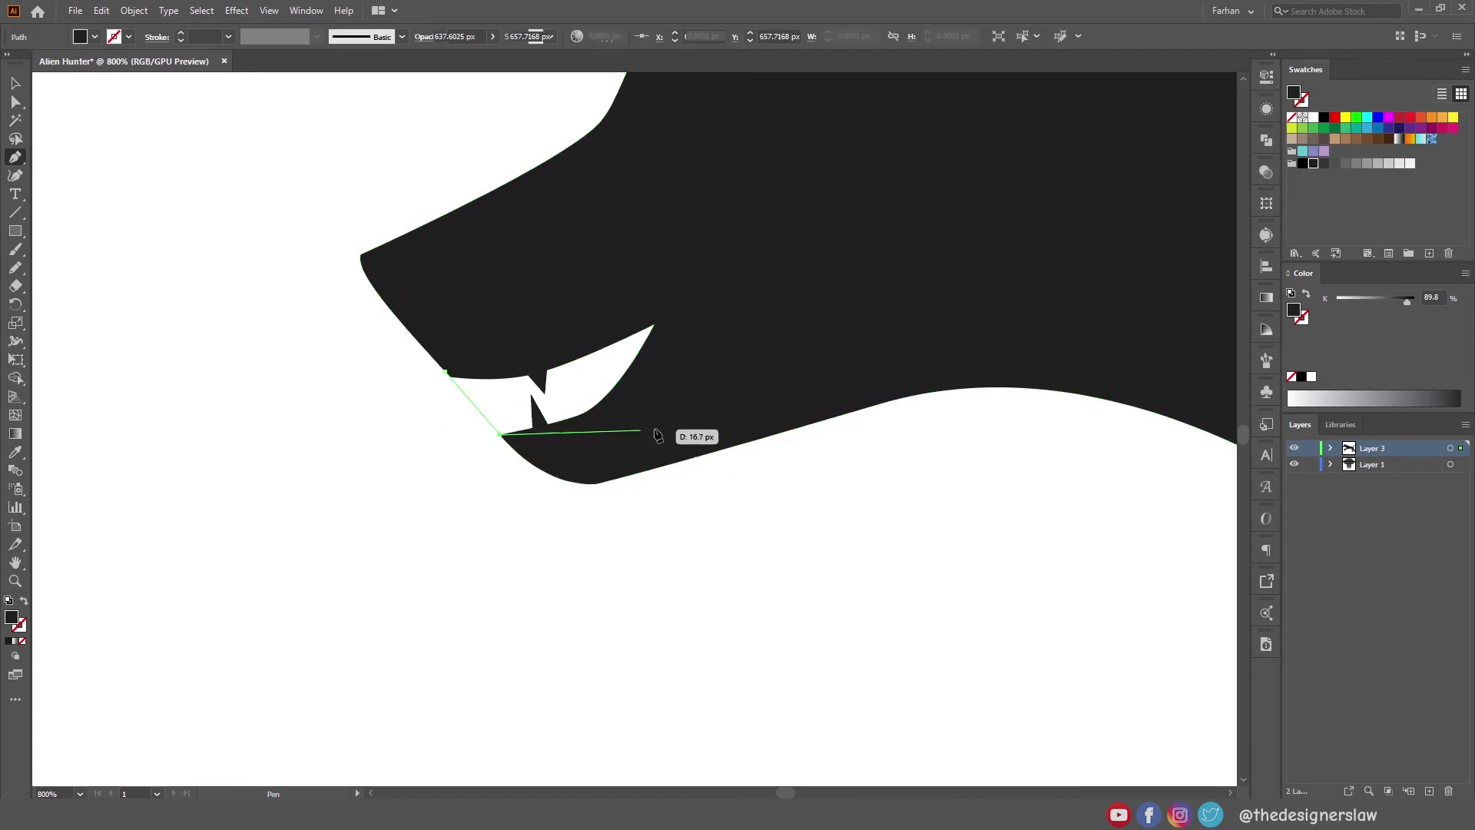
pyautogui.click(655, 429)
pyautogui.click(713, 333)
pyautogui.click(694, 286)
pyautogui.click(610, 276)
pyautogui.click(523, 302)
pyautogui.click(492, 320)
pyautogui.click(446, 371)
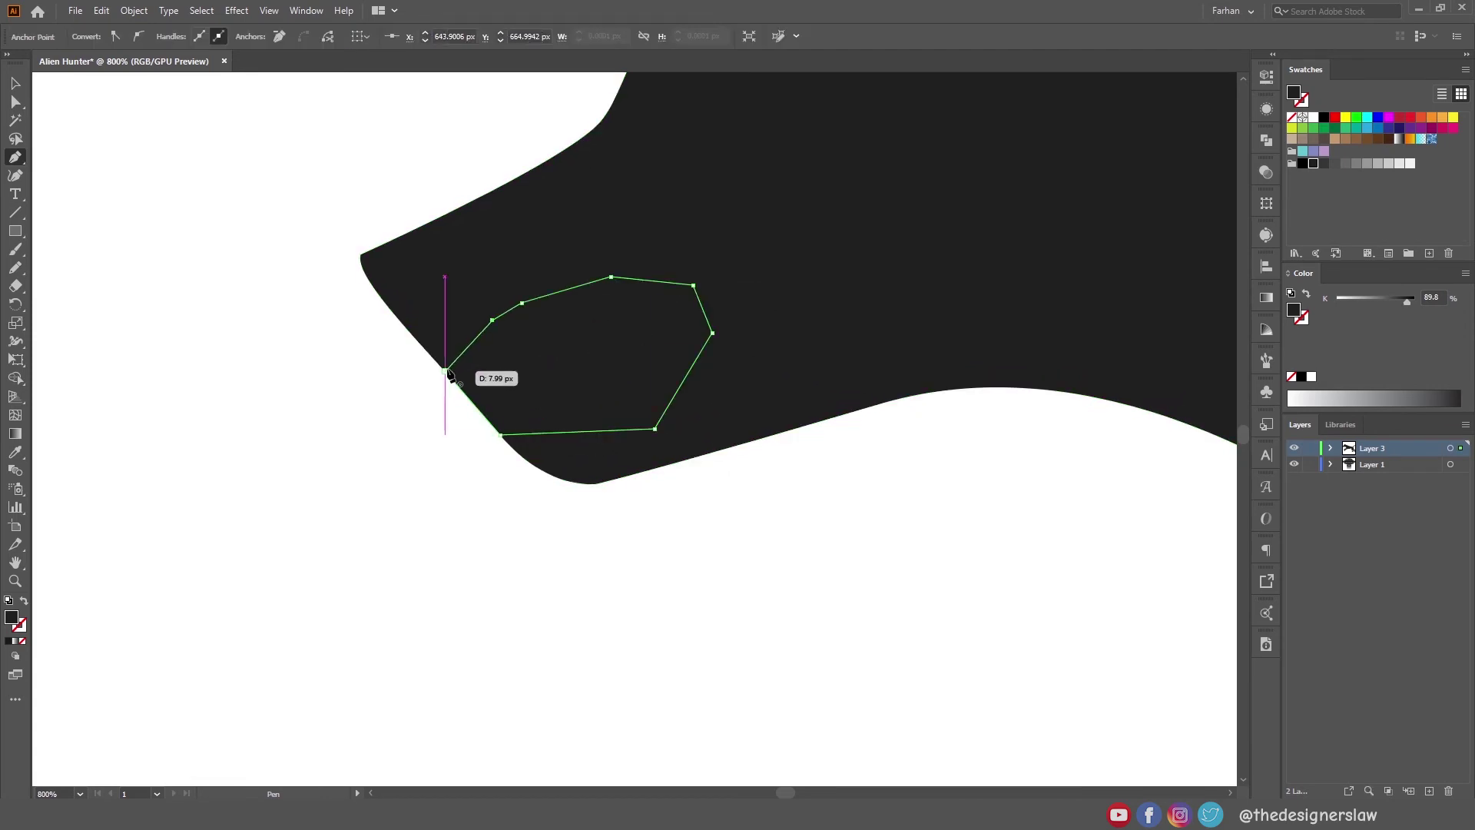
# Patch the base of the gap between the dog's ears and draw an almond-shaped eye about 8.6 px wide and 3.4 px high
pyautogui.hotkey('ctrl', '-')
pyautogui.hotkey('ctrl', '-')
pyautogui.click(544, 380)
pyautogui.click(549, 365)
pyautogui.click(581, 366)
pyautogui.click(565, 390)
pyautogui.click(544, 379)
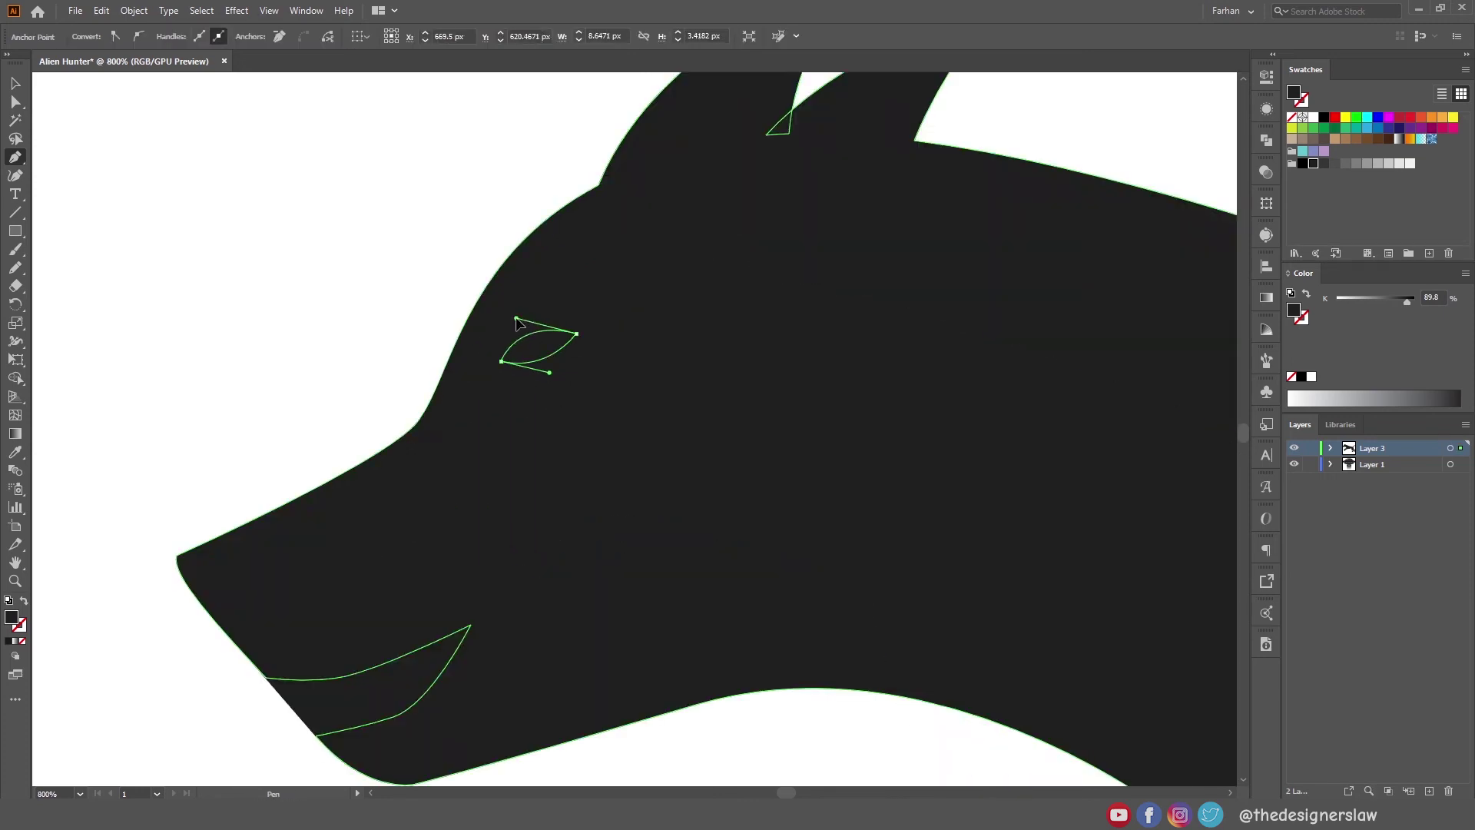
# Give the dog's eye a near-white fill and deselect it
pyautogui.click(1313, 117)
pyautogui.press('v')
pyautogui.click(340, 132)
pyautogui.hotkey('ctrl', '-')
pyautogui.hotkey('ctrl', '0')
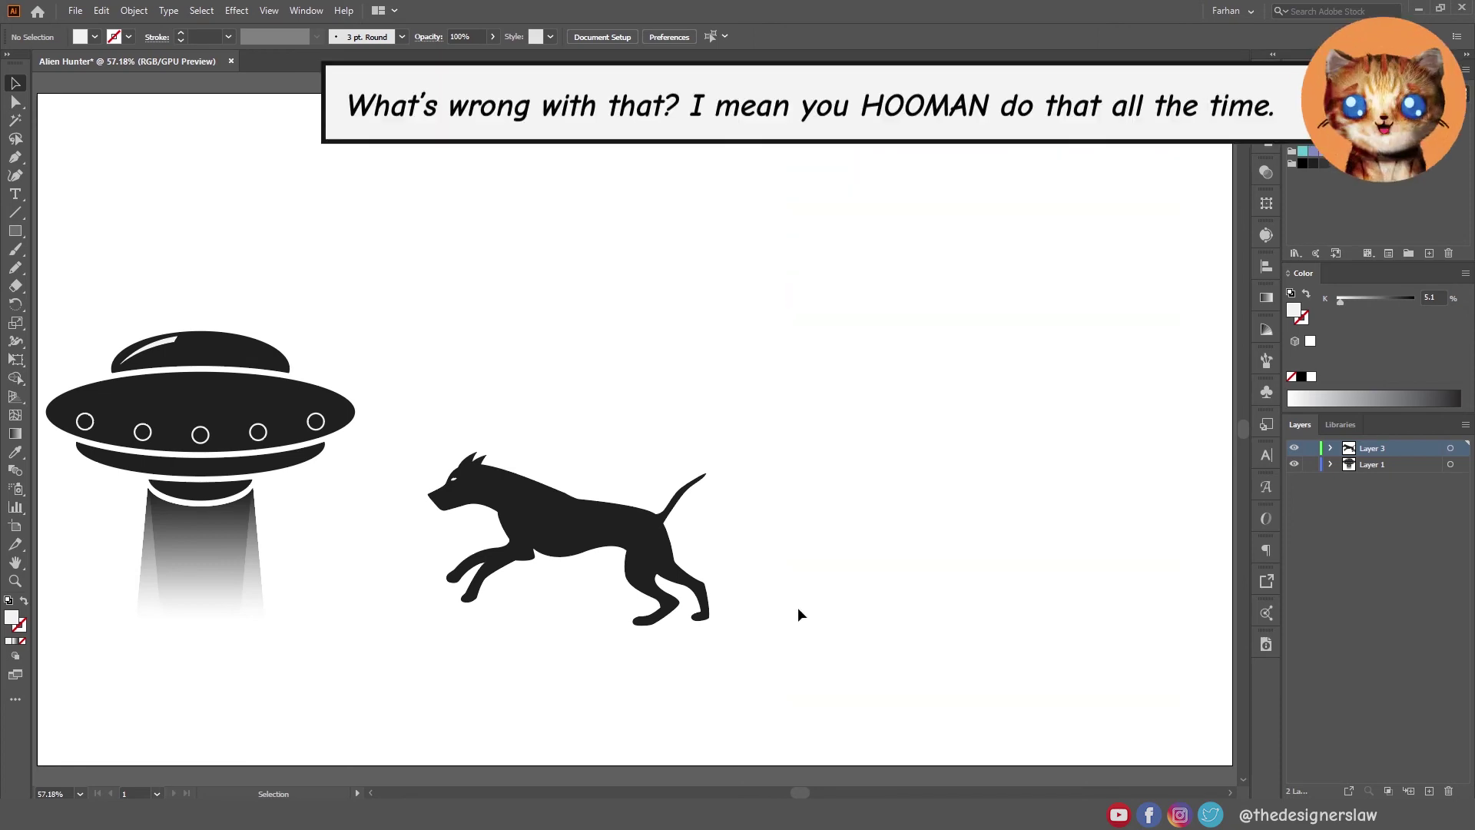
# Move the dog farther right on the artboard and place a duplicate of the saucer between it and the original
pyautogui.moveTo(577, 547); pyautogui.dragTo(938, 491)
pyautogui.moveTo(57, 280); pyautogui.dragTo(392, 545)
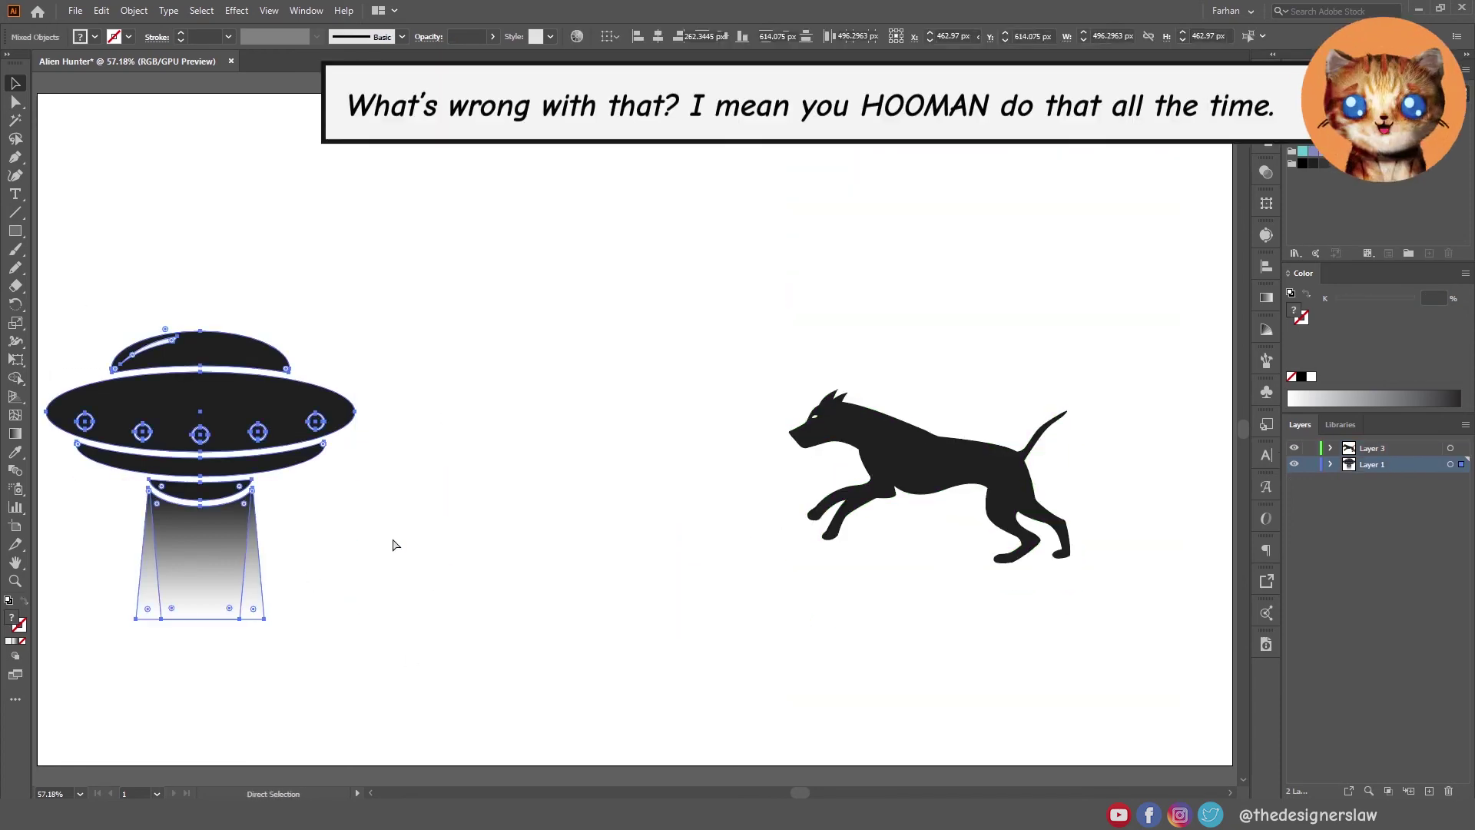
pyautogui.moveTo(339, 419); pyautogui.dragTo(653, 372)
pyautogui.hotkey('ctrl', '-')
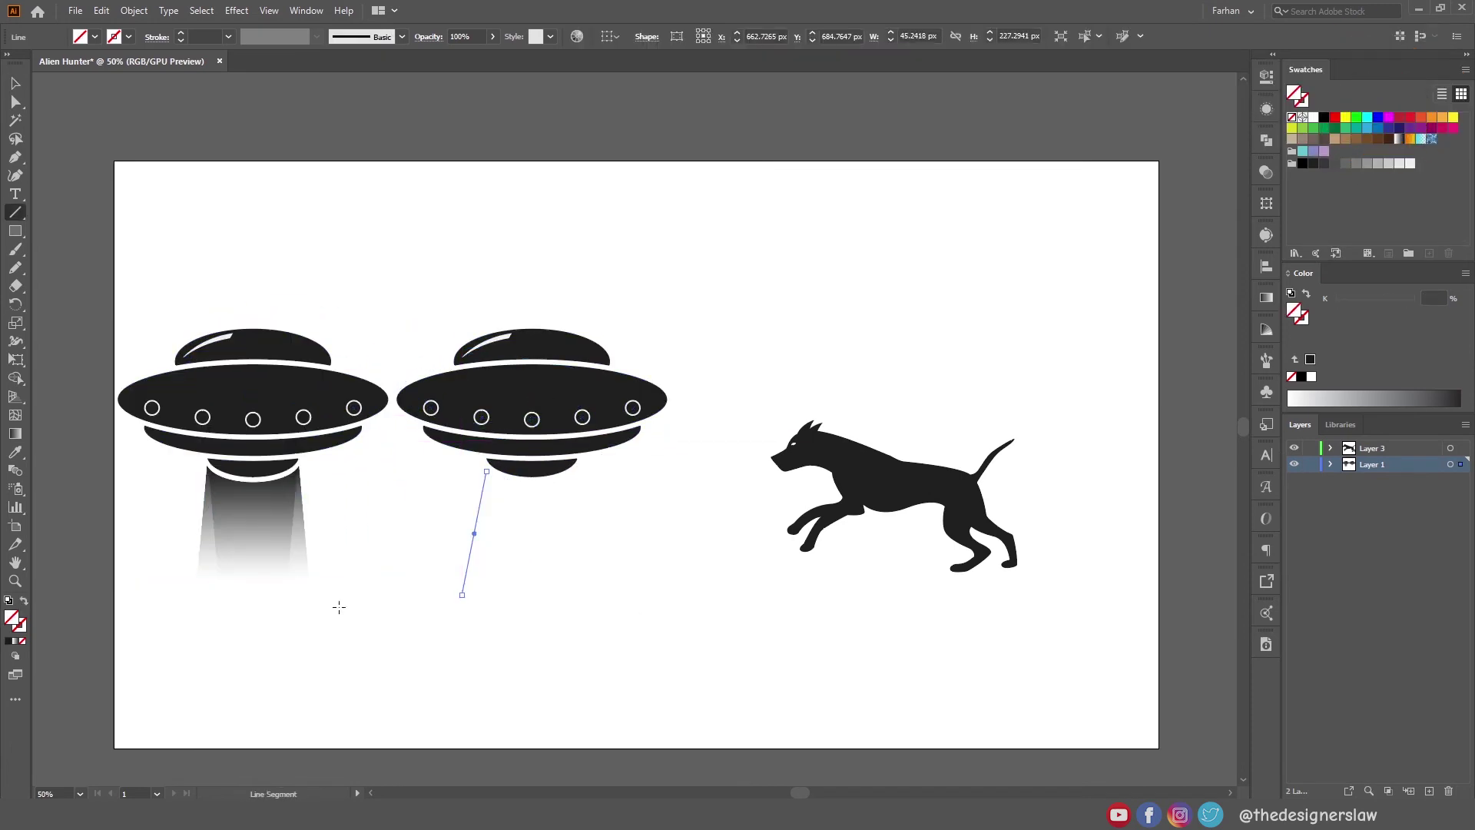
# Draw straight line segments below the duplicate saucer as the center and right edge of a simplified beam
pyautogui.moveTo(531, 440); pyautogui.dragTo(531, 591)
pyautogui.moveTo(578, 473); pyautogui.dragTo(603, 595)
pyautogui.press('v')
pyautogui.click(713, 633)
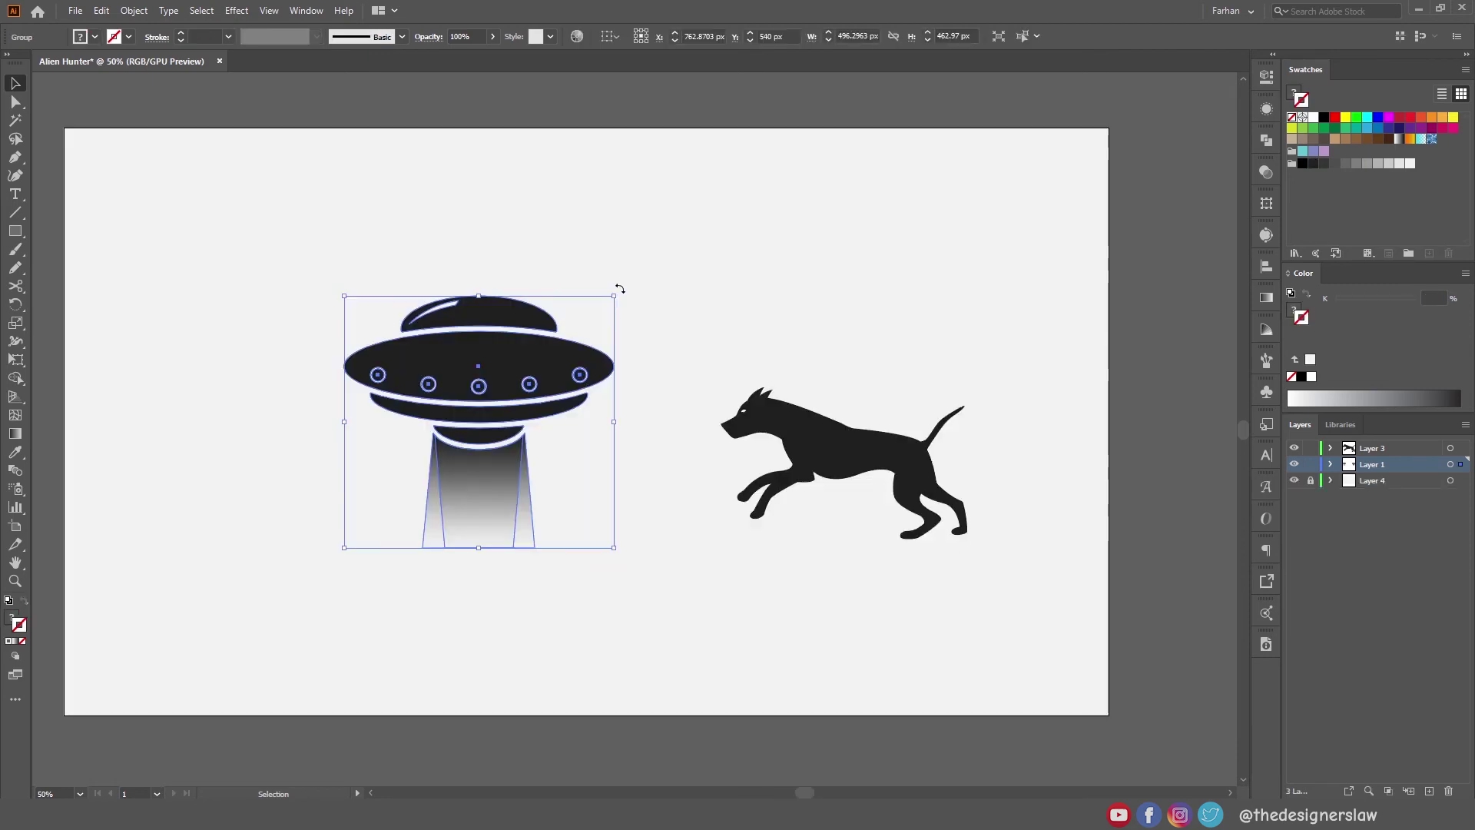
# Tilt the saucer counterclockwise and shrink it to about 321 px wide, and position the dog beside it at a smaller size
pyautogui.moveTo(615, 292); pyautogui.dragTo(557, 250)
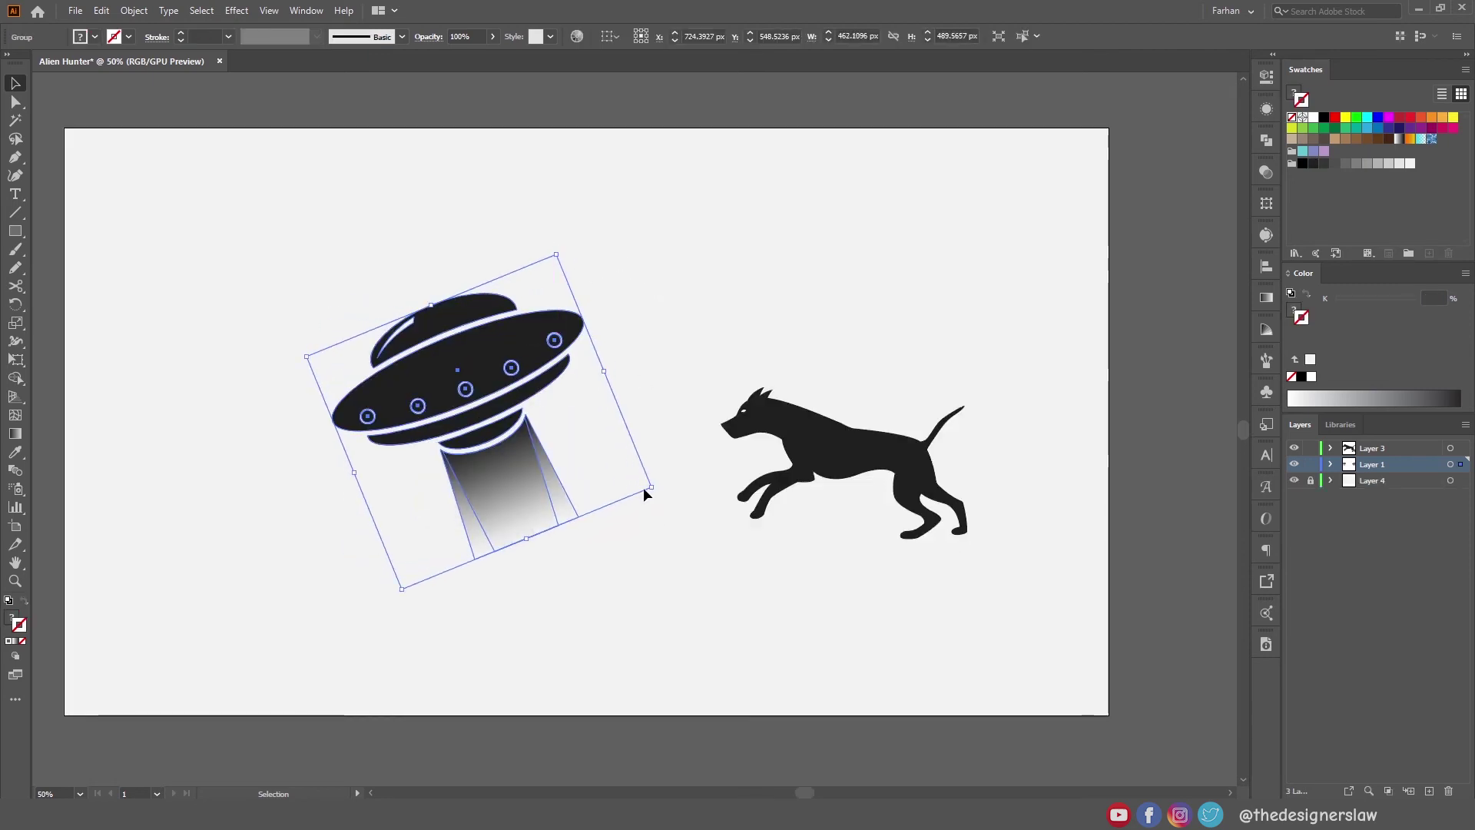
pyautogui.moveTo(643, 487); pyautogui.dragTo(530, 377)
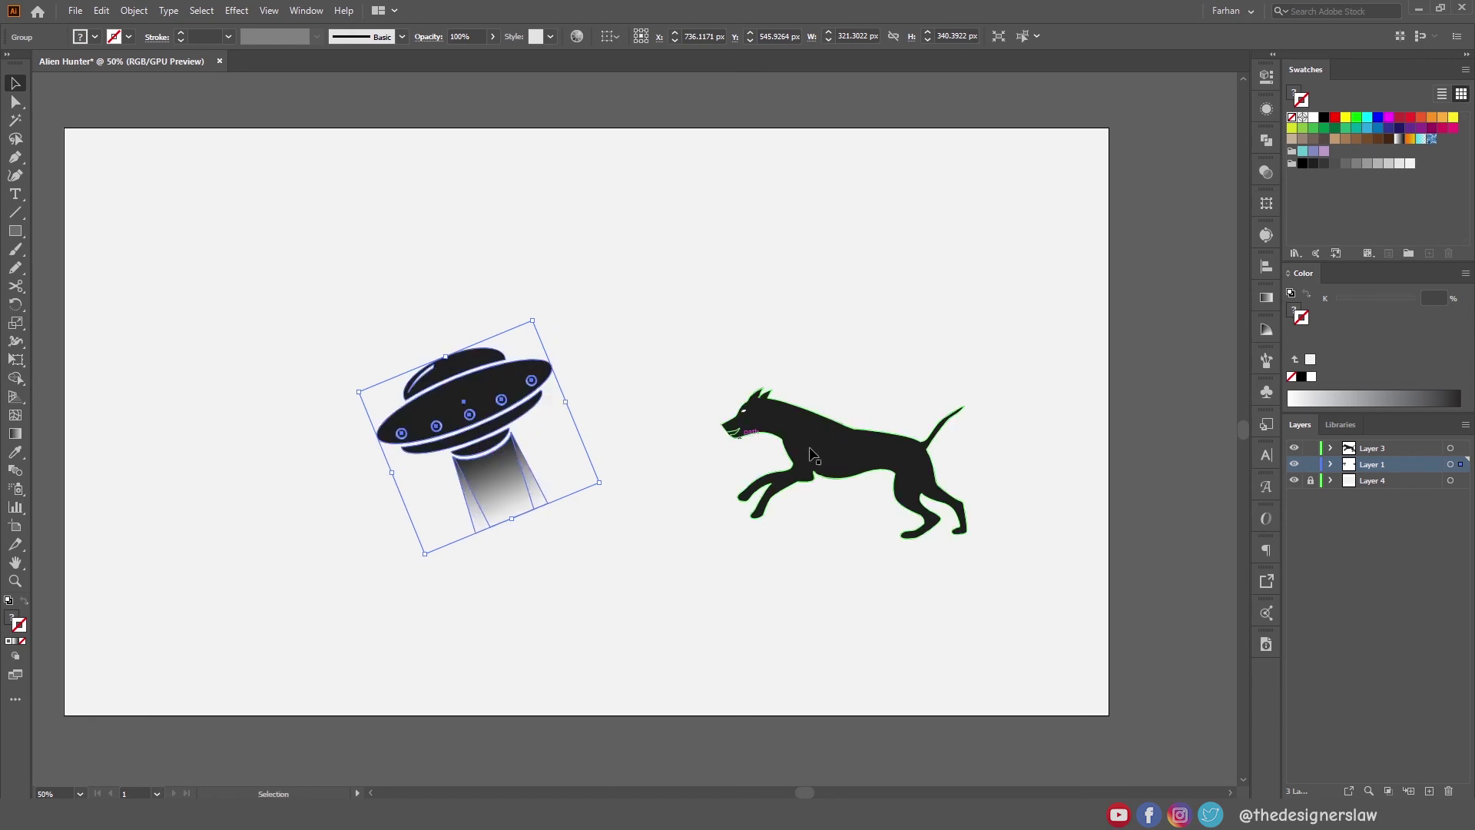
pyautogui.click(951, 503)
pyautogui.moveTo(869, 458); pyautogui.dragTo(868, 415)
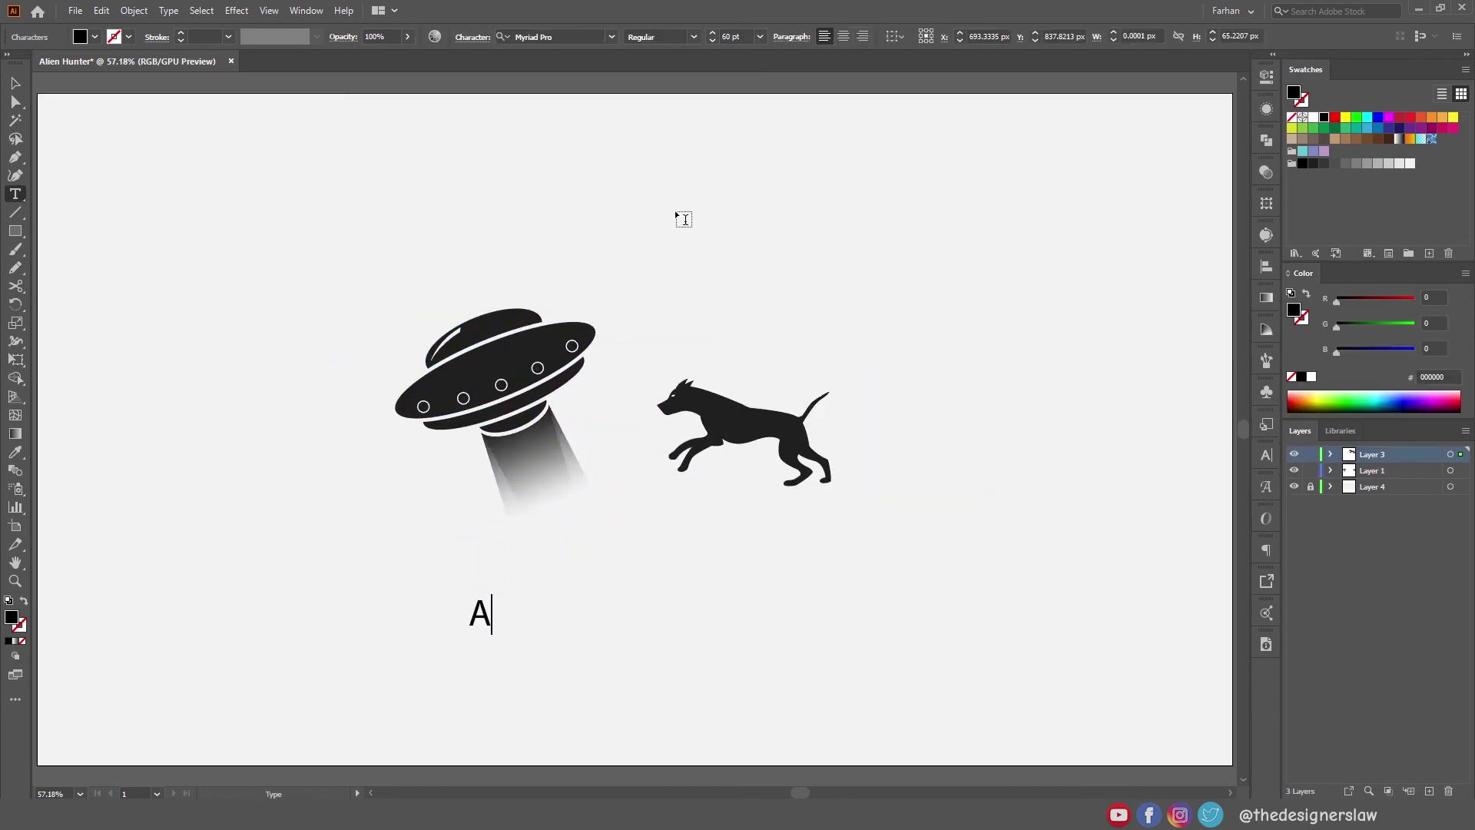
# Add the text "ALIEN HUNTER" below the saucer and the dog
pyautogui.write('LIEN HUNTER')
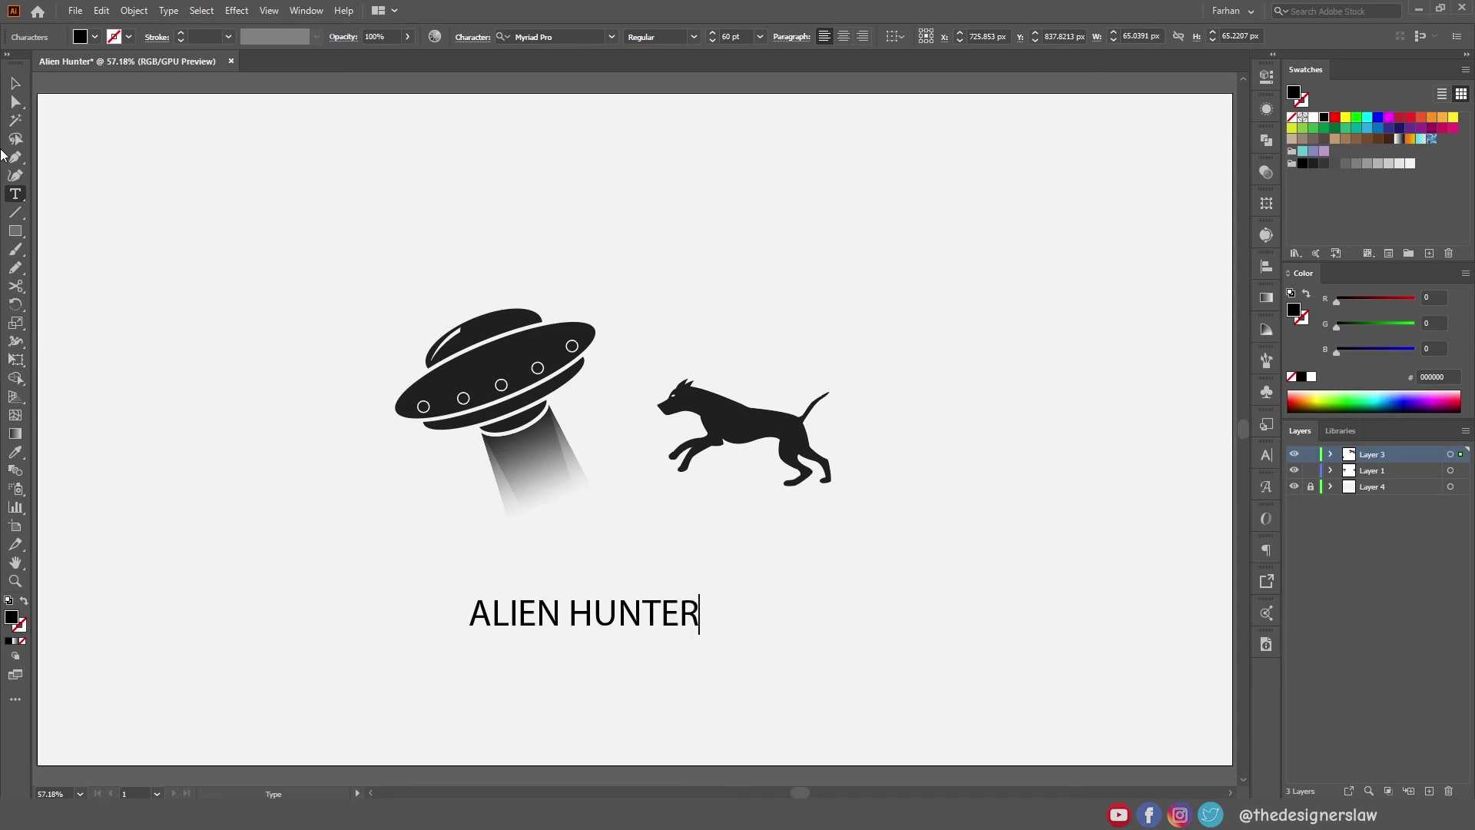
pyautogui.press('Escape')
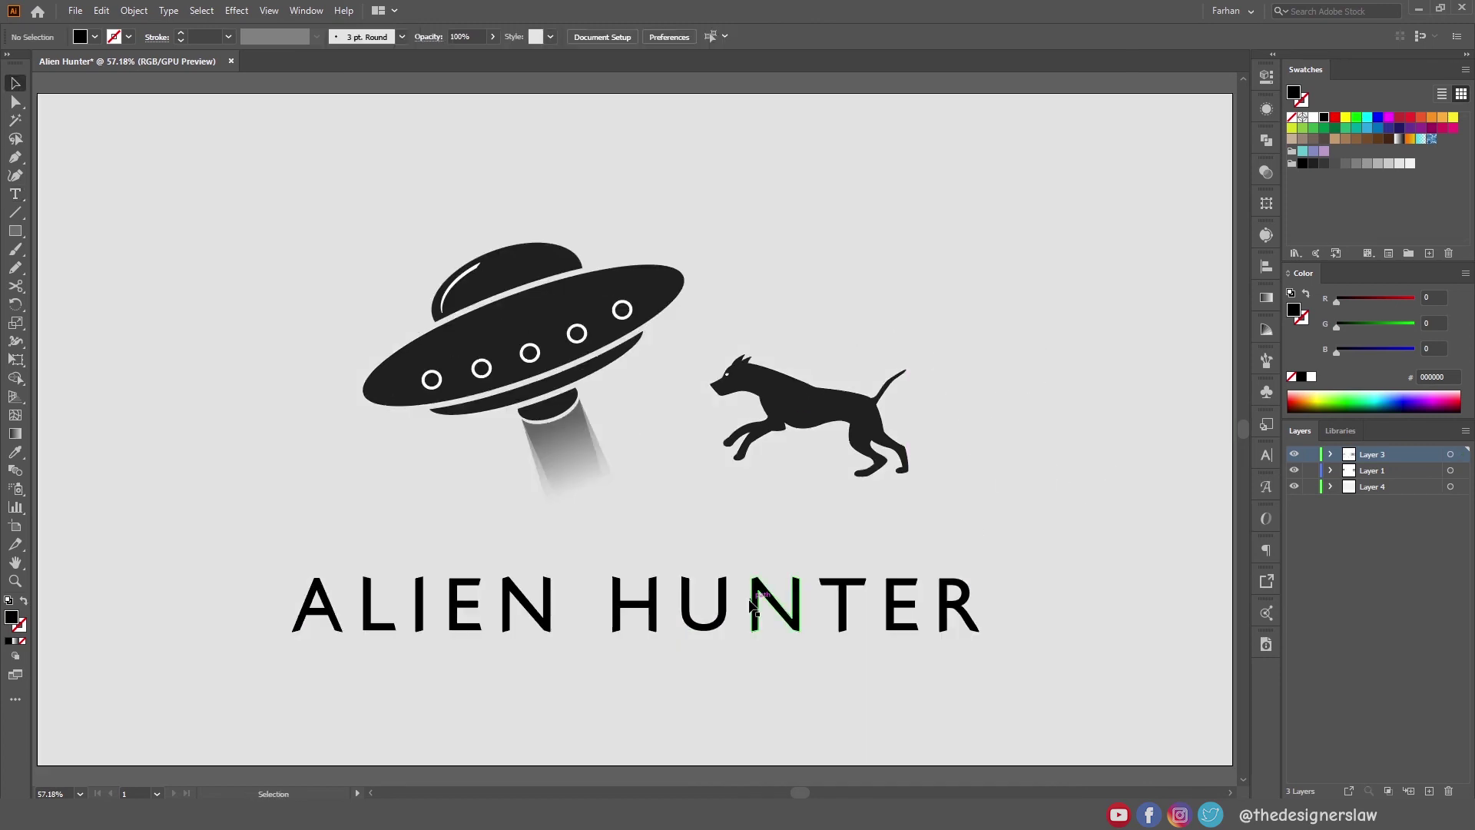
# Fill the artboard-sized background rectangle with orange F15A24
pyautogui.click(637, 595)
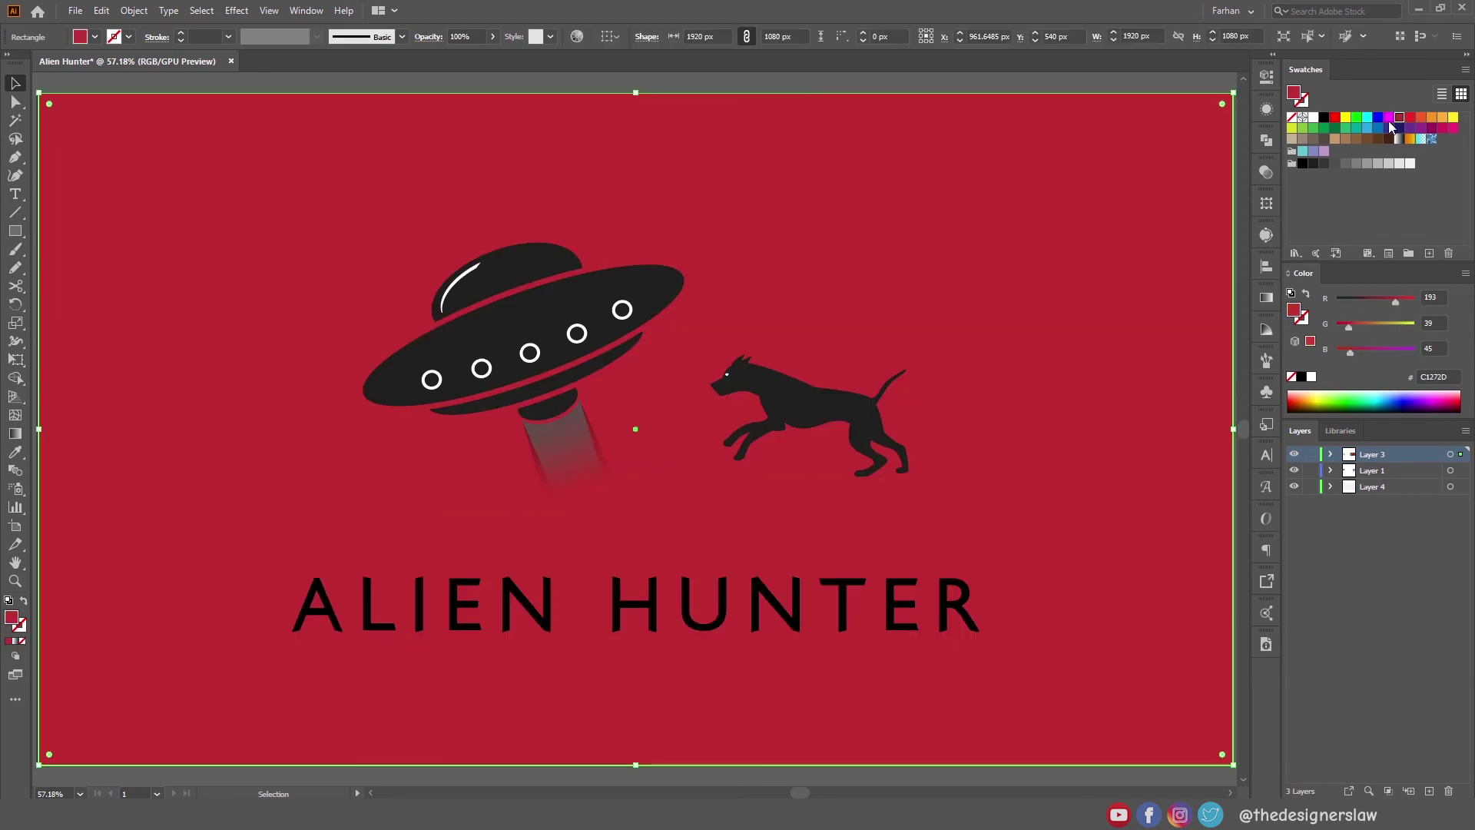
pyautogui.click(1421, 117)
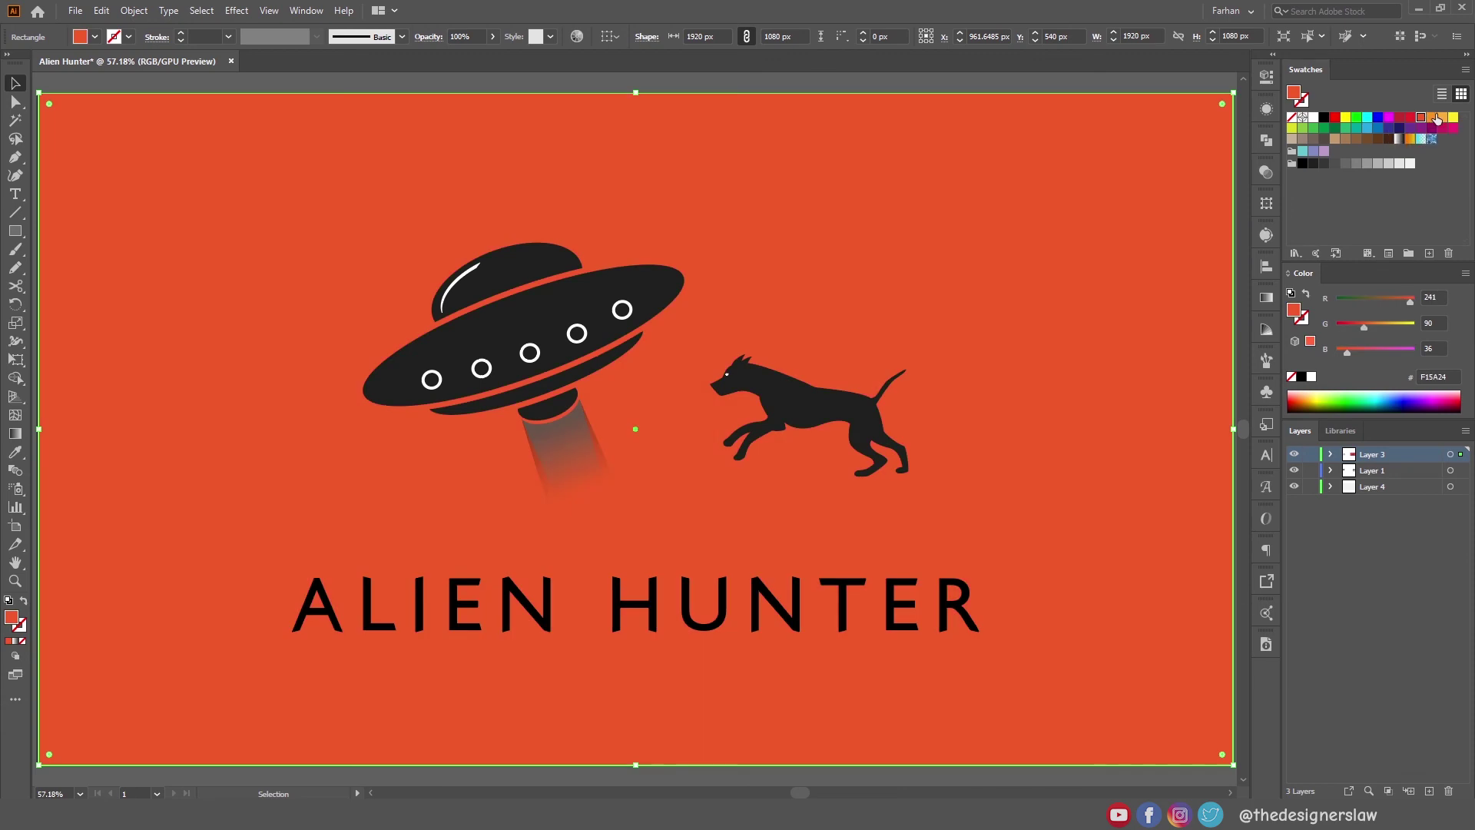